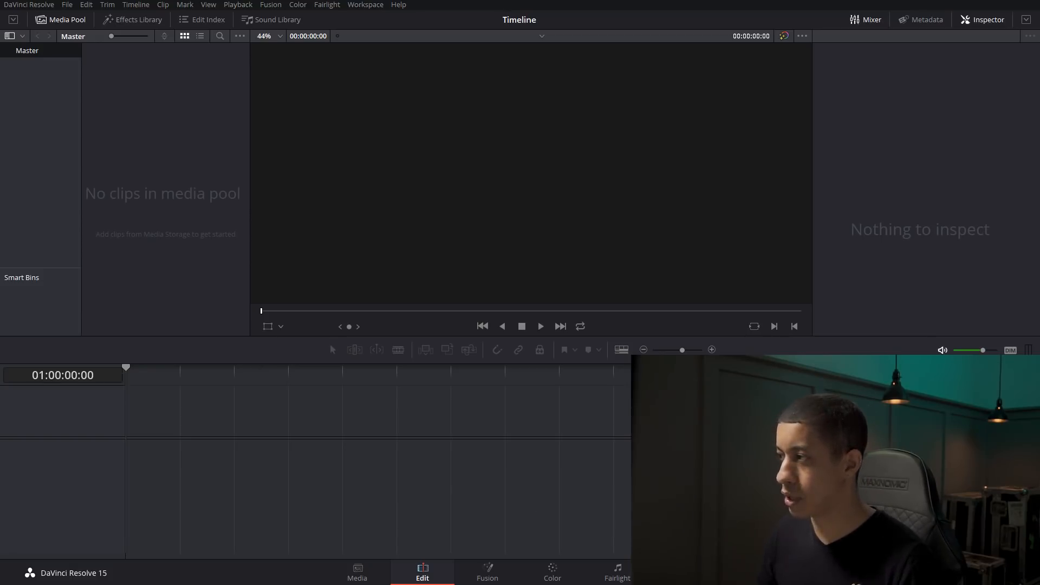
drag(460, 208, 139, 143)
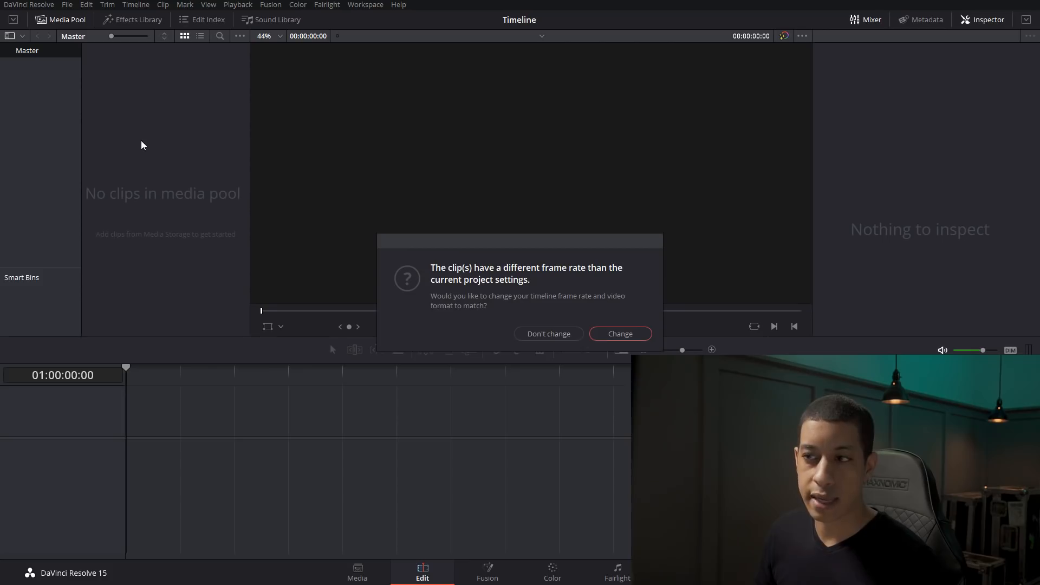
click(598, 336)
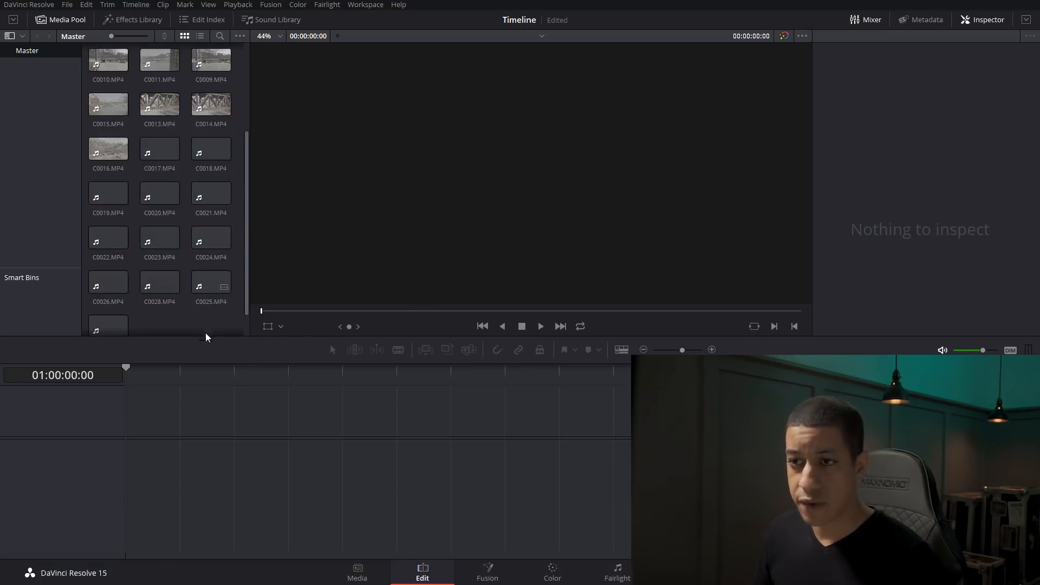
key(ctrl+z)
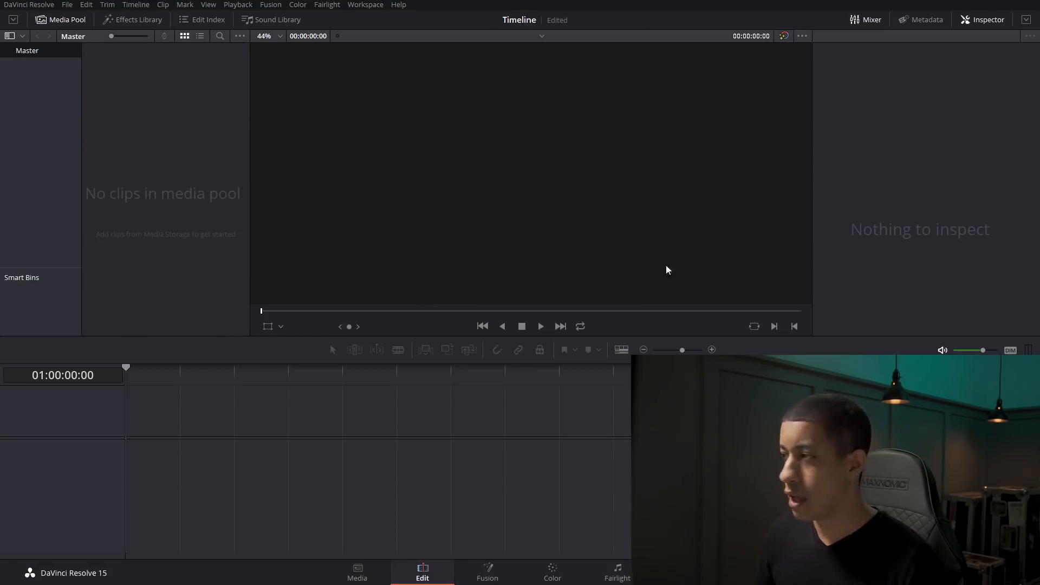
Step: Import the Media folder into the media pool as bins, keeping its A7SII subfolder, and look through the A7SII clips
drag(343, 172, 36, 108)
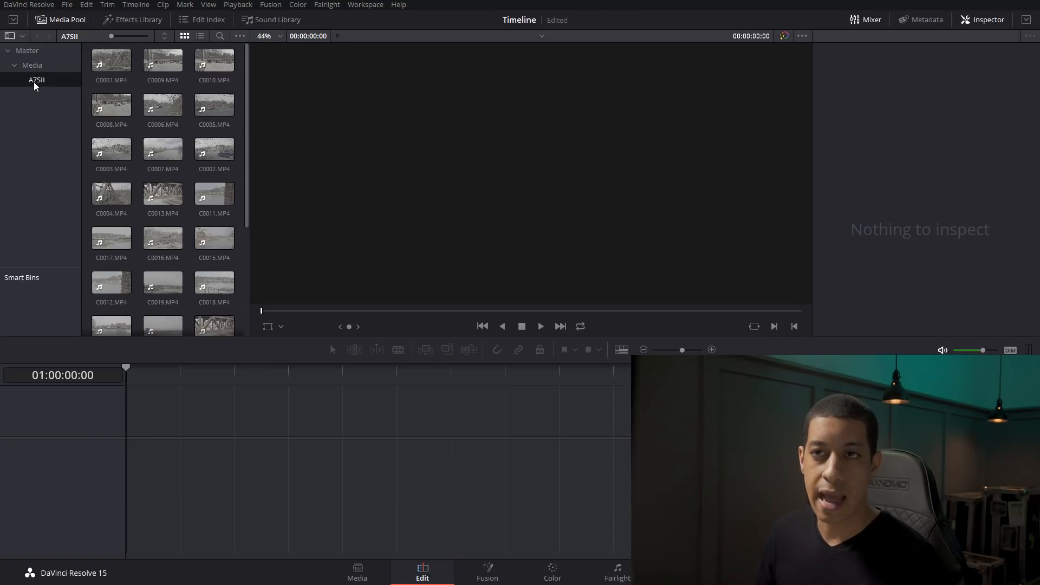
click(90, 87)
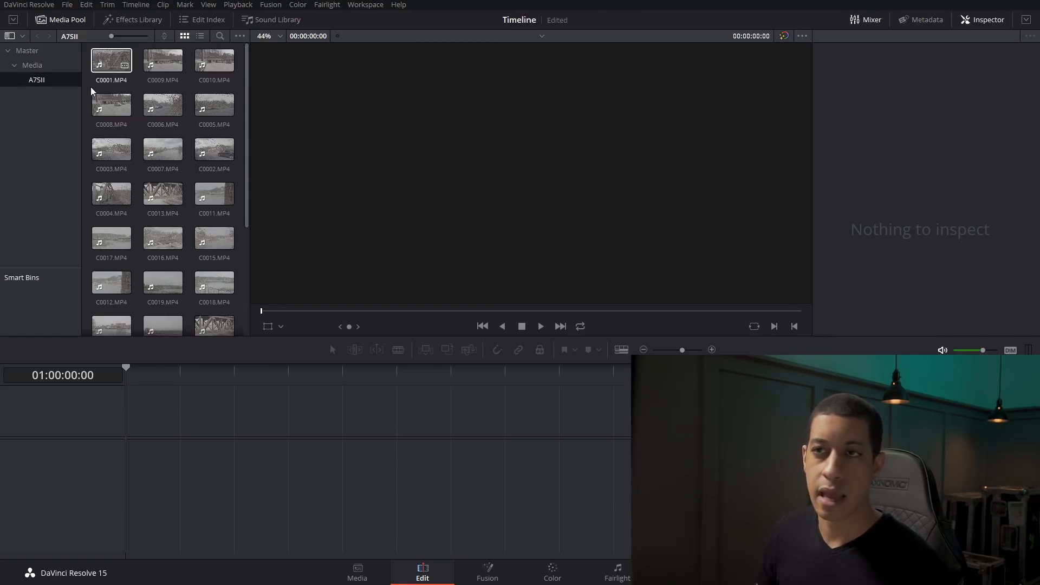
click(230, 292)
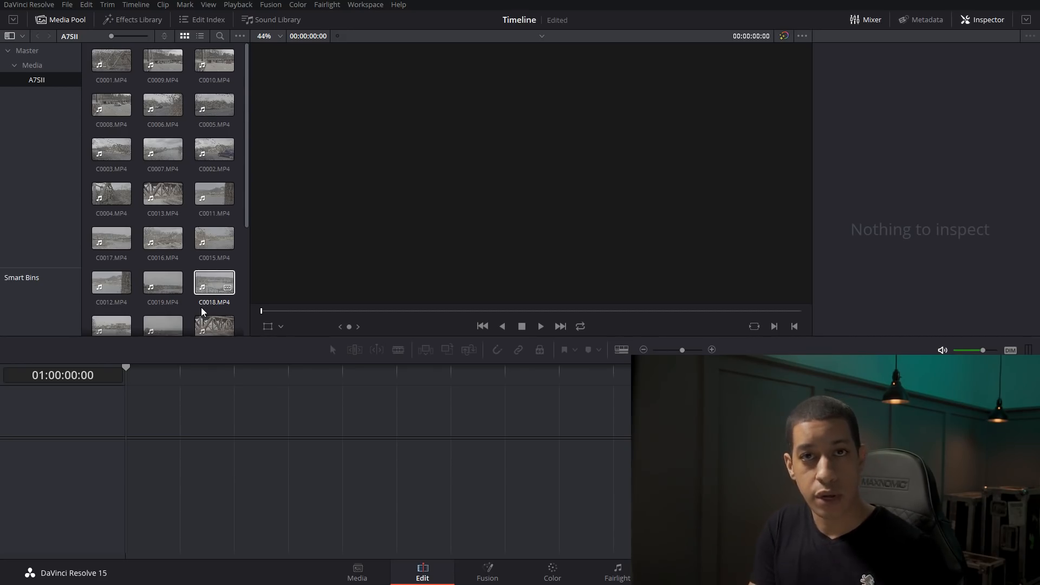
Step: Create a new timeline named Timeline 1 from the A7SII bin, with one video and one audio track
right_click(39, 83)
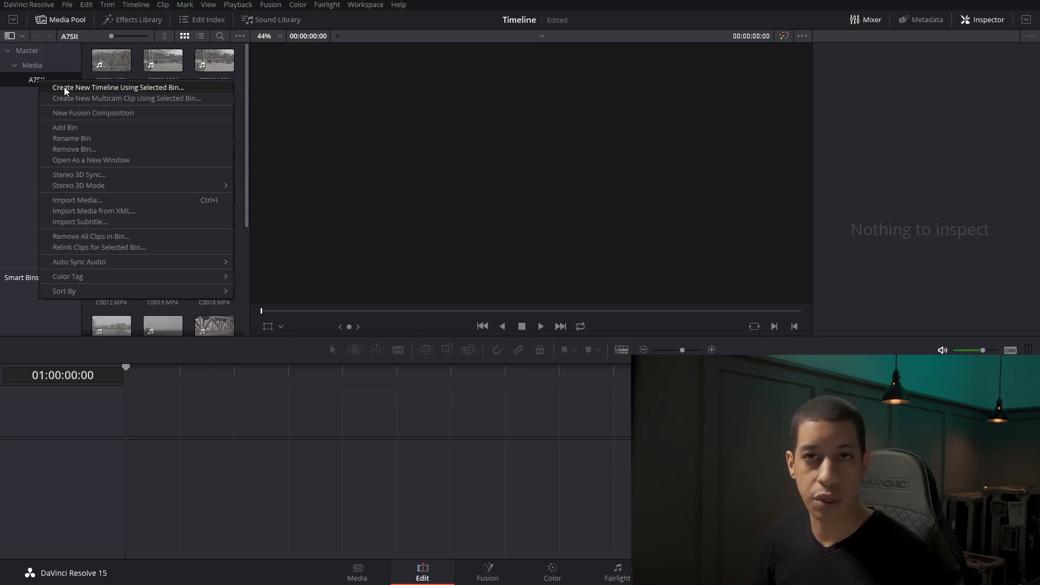
click(64, 86)
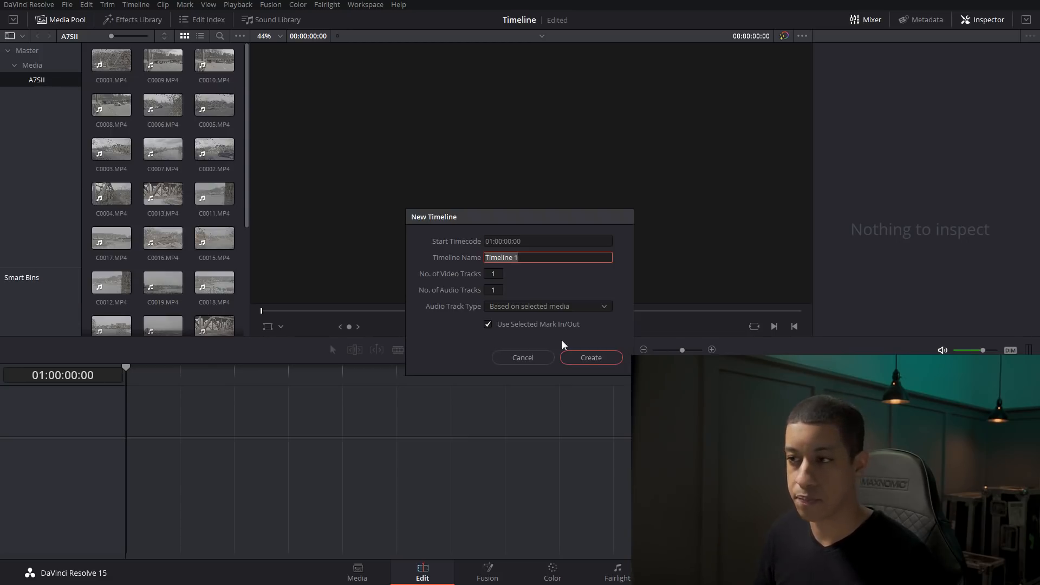
click(601, 359)
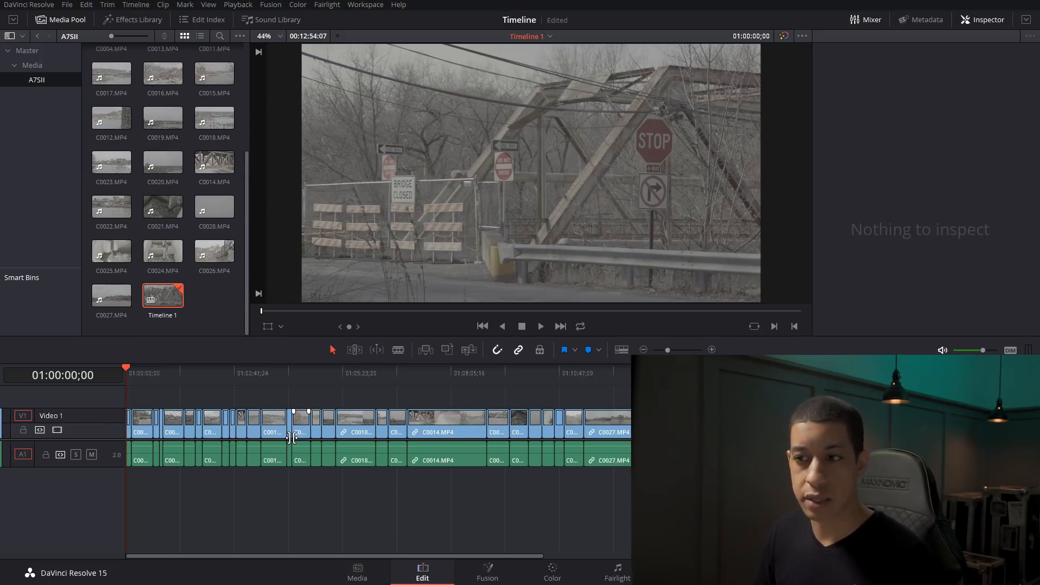
Step: Color-code three clips in Timeline 1: C0007 orange, C0018 yellow-green and C0014 purple
drag(204, 376, 210, 377)
click(212, 424)
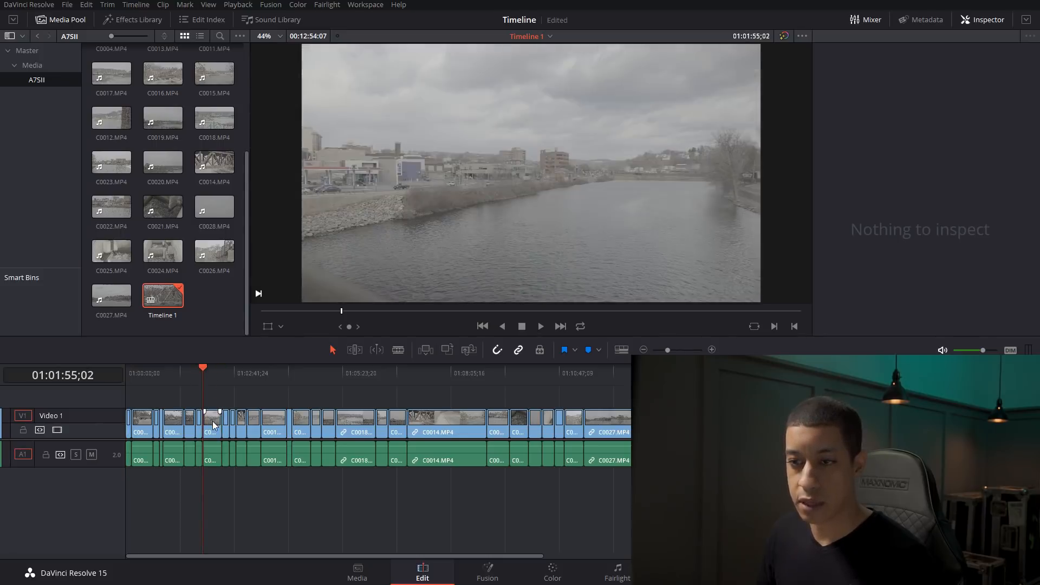
click(212, 425)
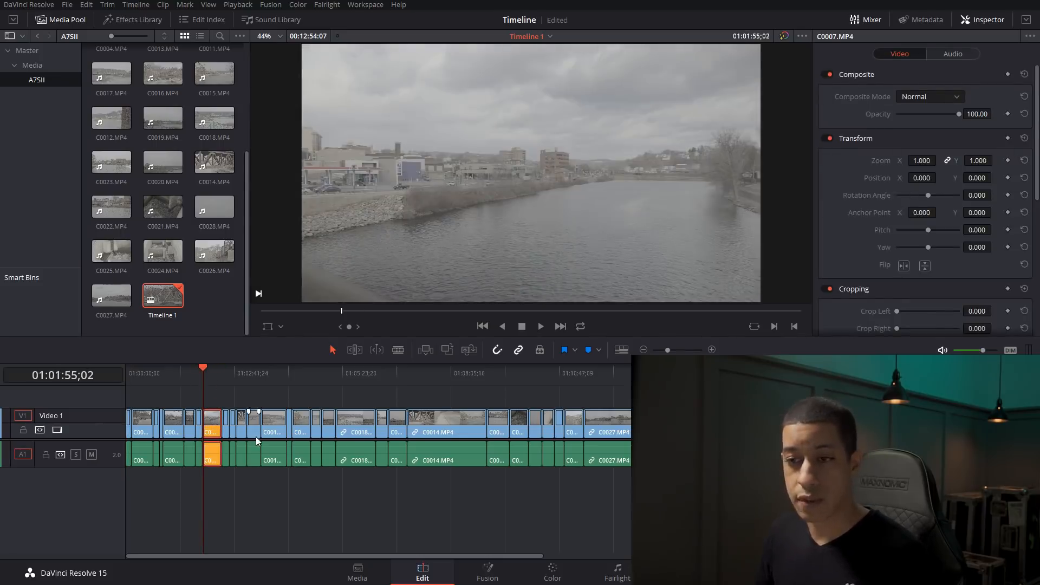
click(337, 384)
click(353, 424)
key(ctrl+2)
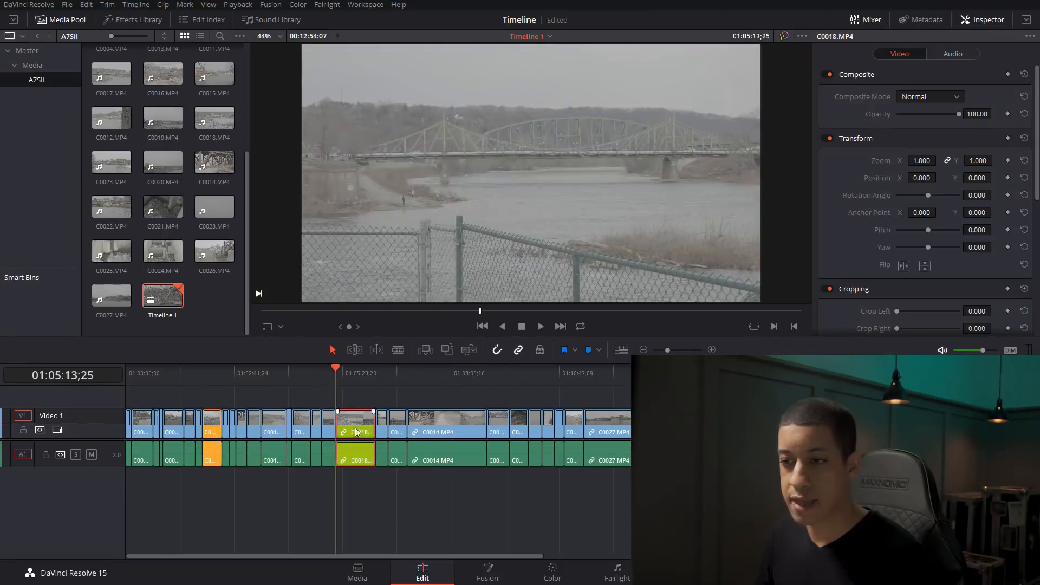
click(419, 390)
click(429, 378)
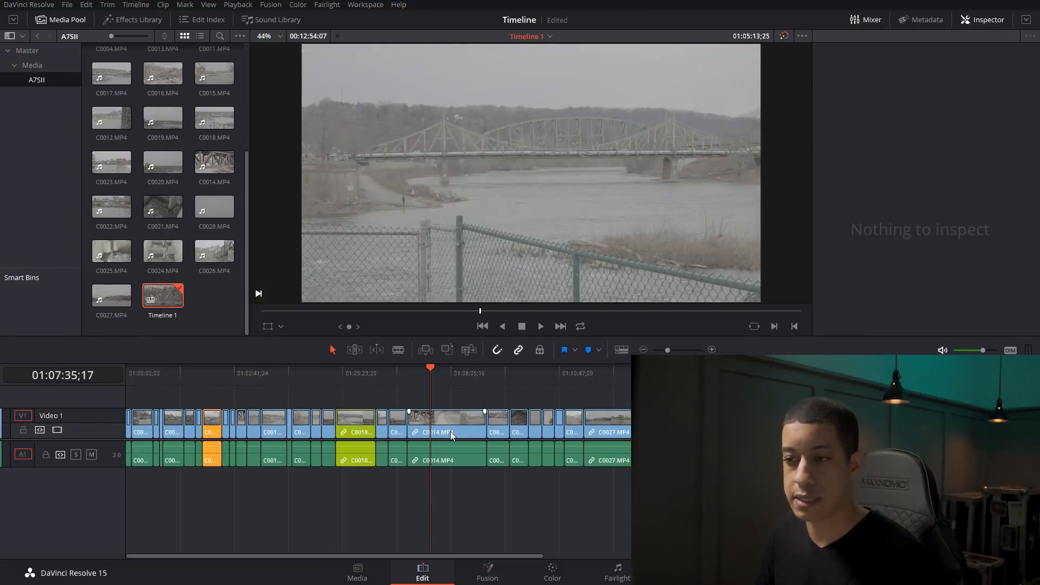
click(450, 430)
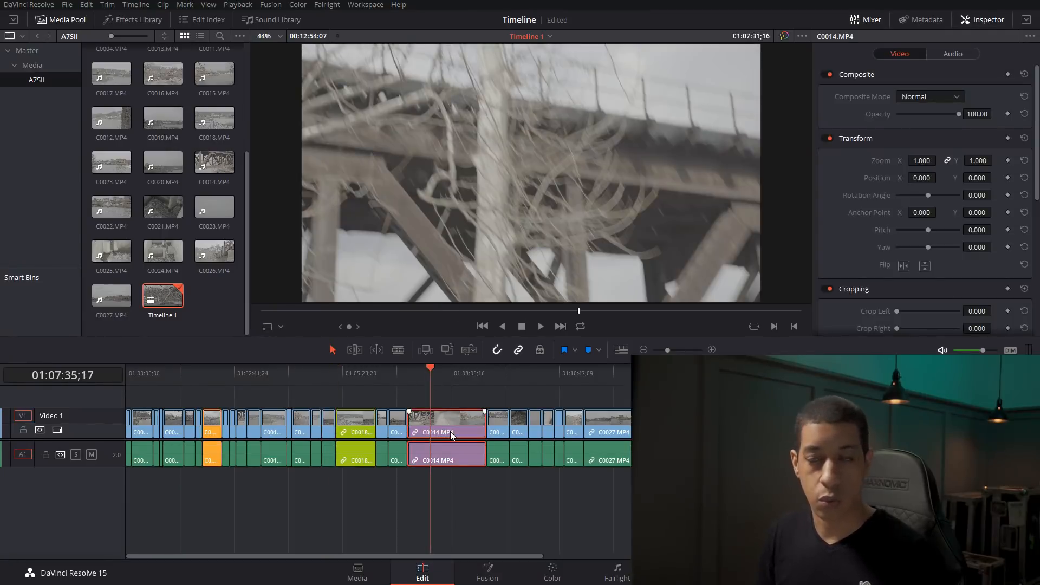
Step: Look up the Clip Color option for clip C0021 without applying it, and return the playhead to the start of C0014
click(508, 372)
right_click(520, 425)
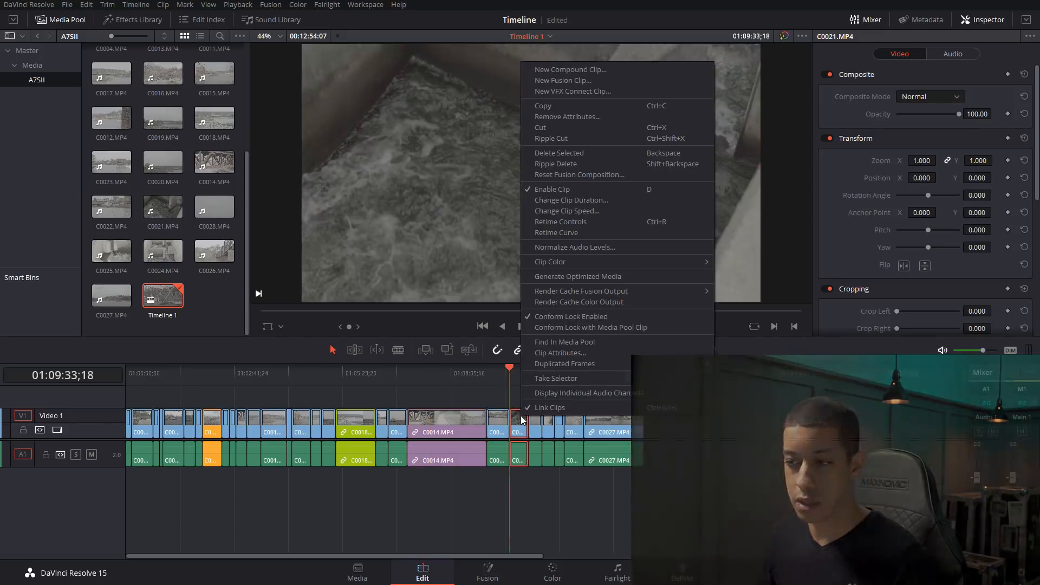
mouse_move(614, 263)
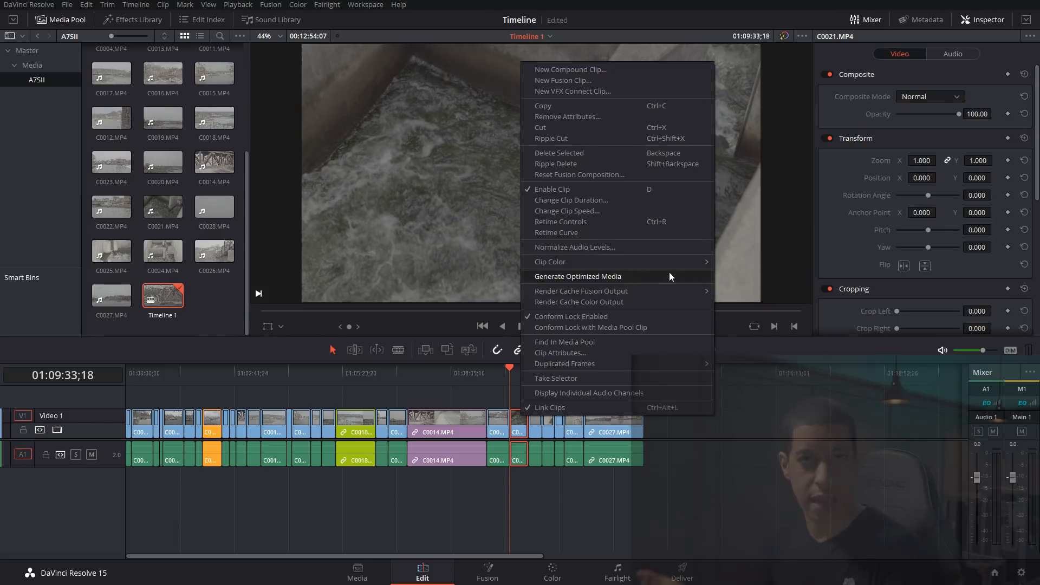
click(451, 397)
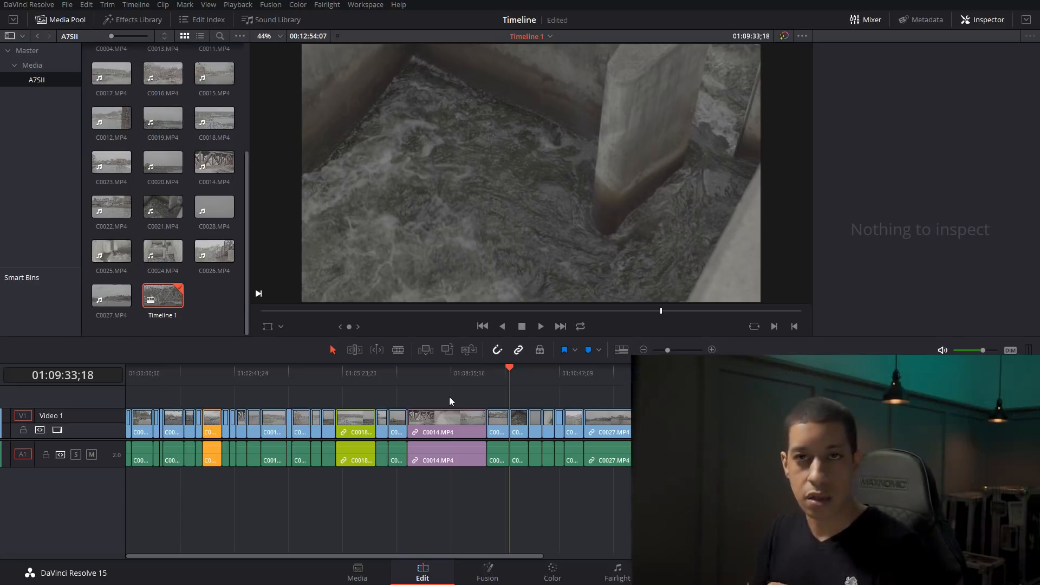
click(408, 379)
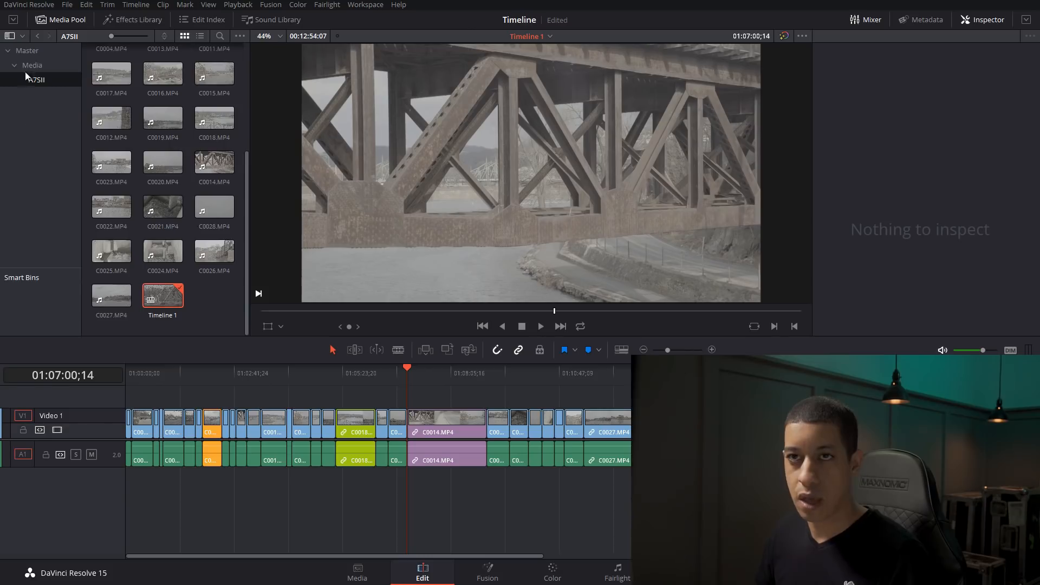
Step: Create an empty timeline named Timeline 2 in the Master bin, with one video track and one stereo audio track
click(27, 50)
right_click(140, 169)
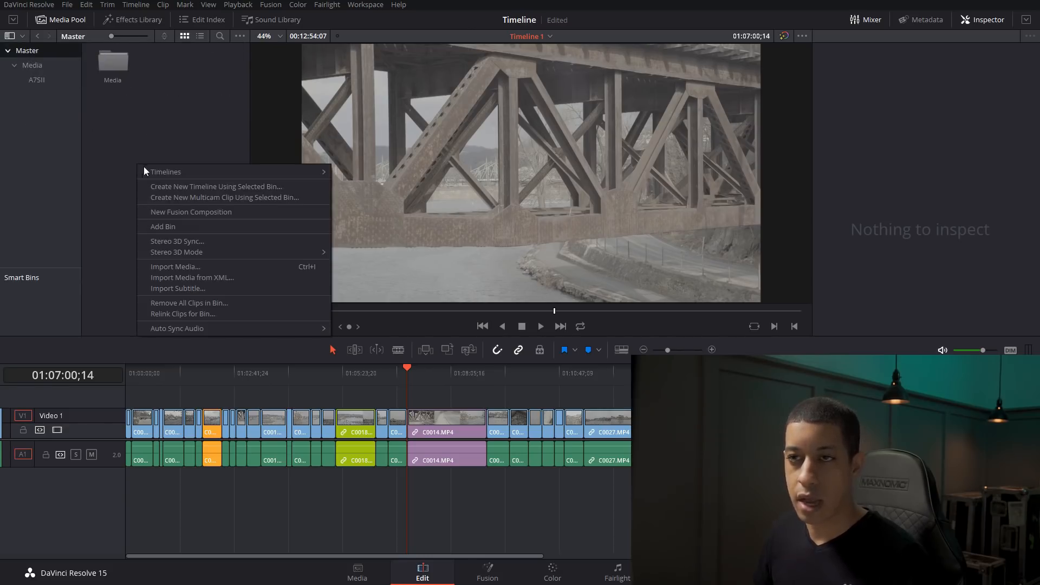
mouse_move(180, 173)
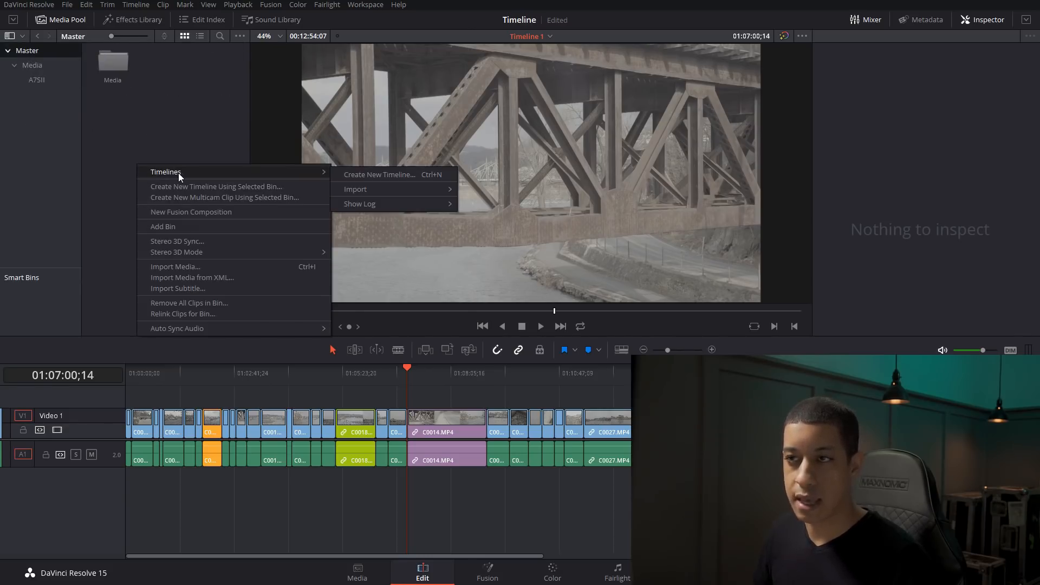
click(362, 175)
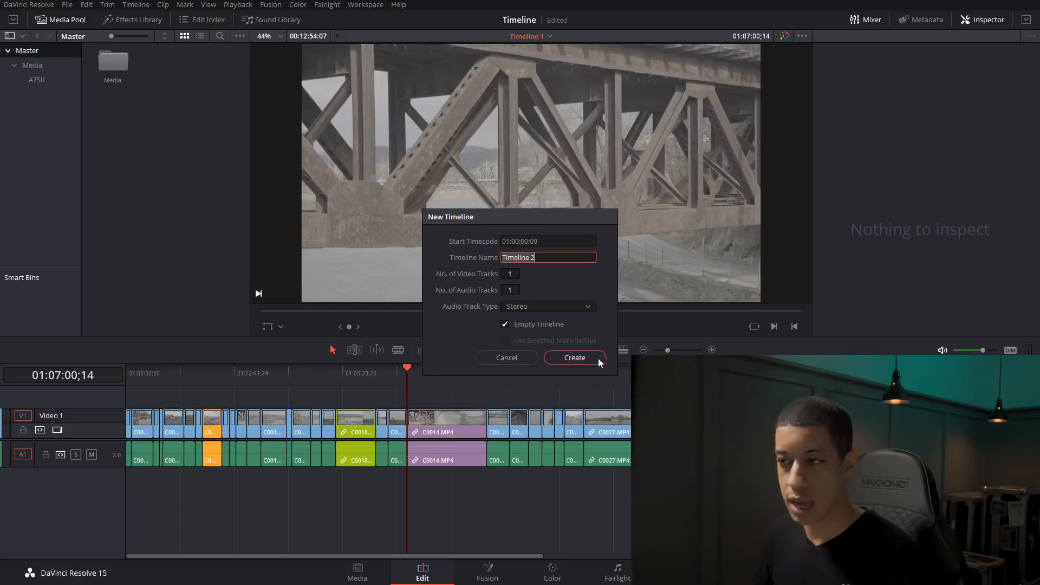
click(575, 357)
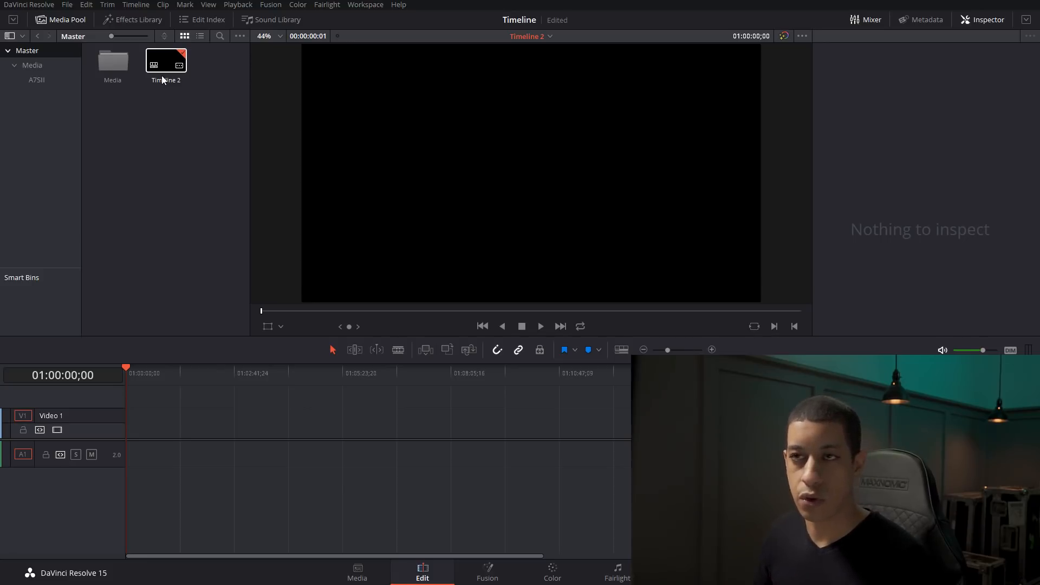
Step: Enable stacked timelines and open Timeline 1 from the A7SII bin in its own tab alongside Timeline 2
click(620, 351)
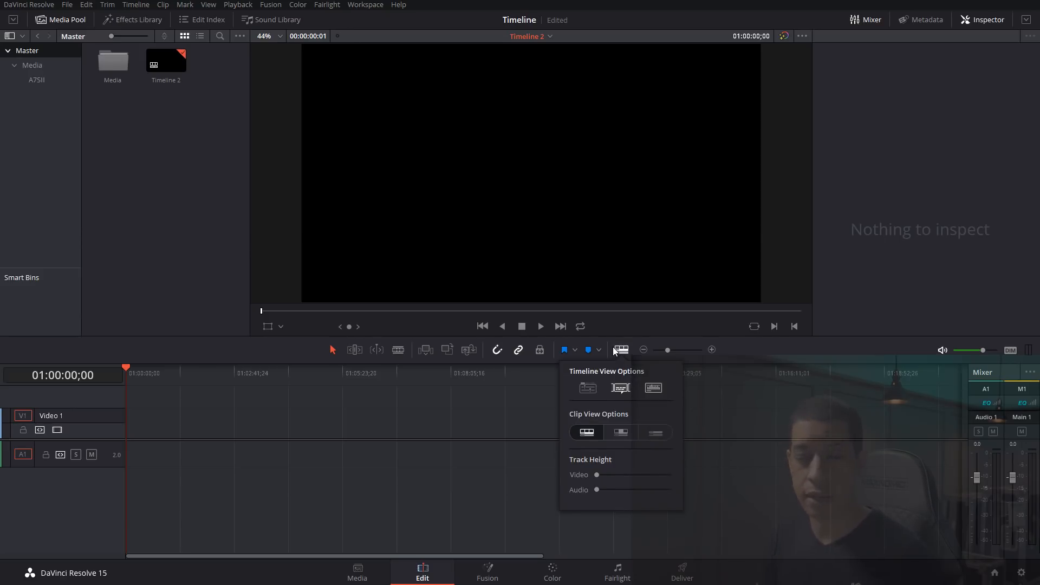
click(591, 390)
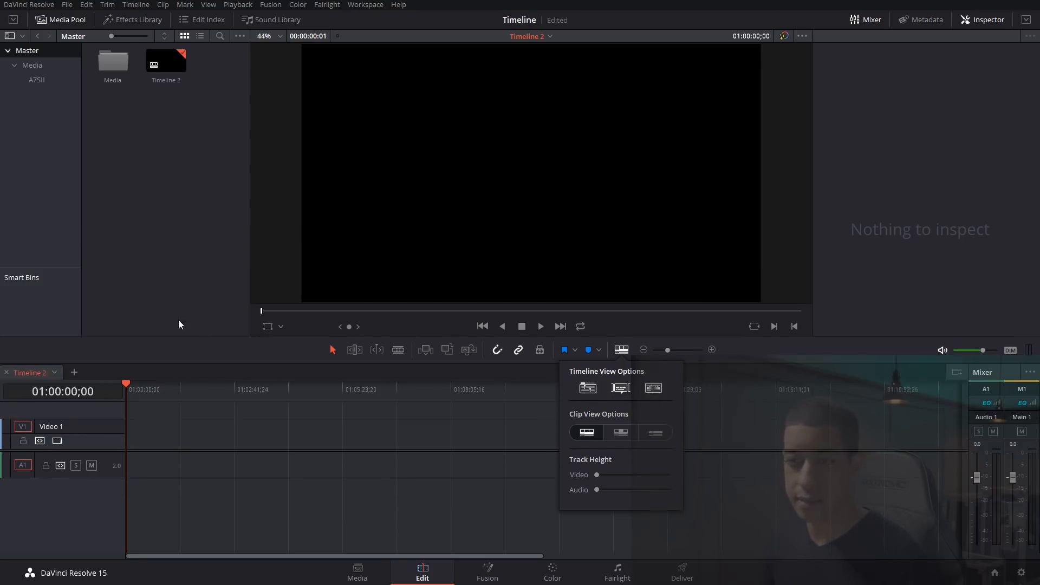
click(42, 79)
scroll(160, 212, down, 4)
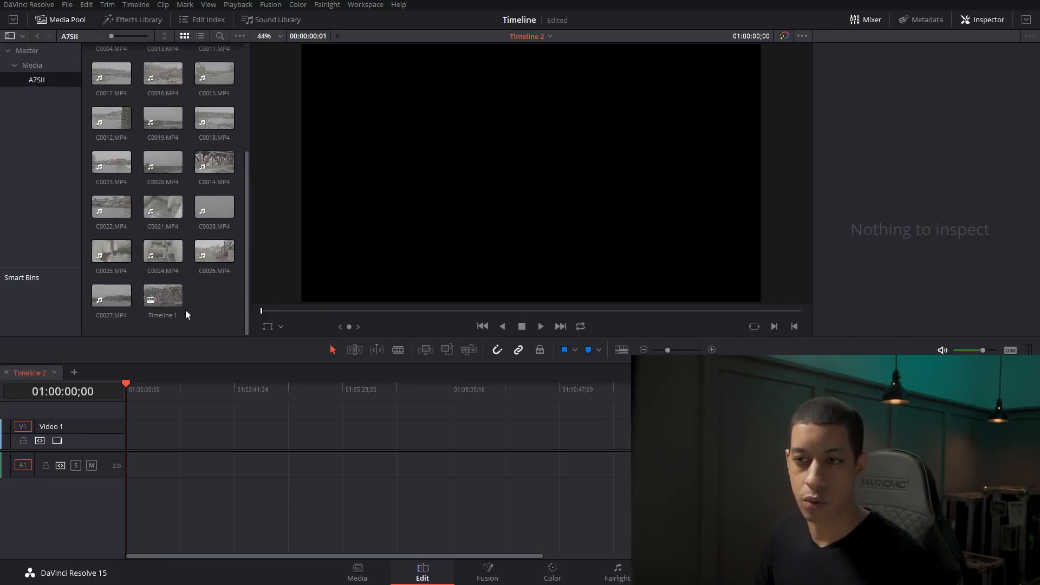
double_click(162, 299)
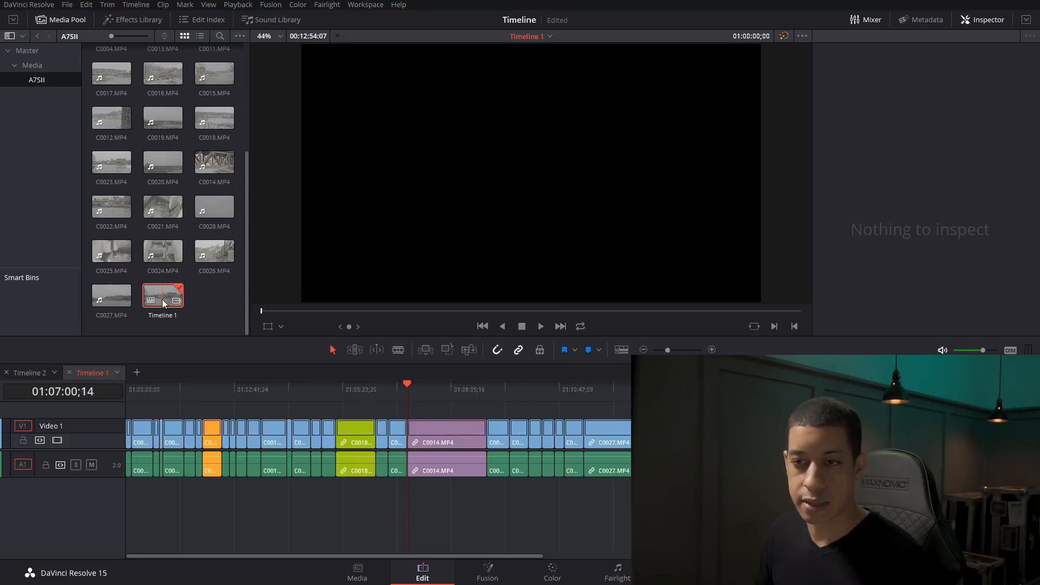
Step: Reorder the timeline tabs so Timeline 1 comes before Timeline 2, and switch between the two, ending on Timeline 1
drag(88, 375, 27, 376)
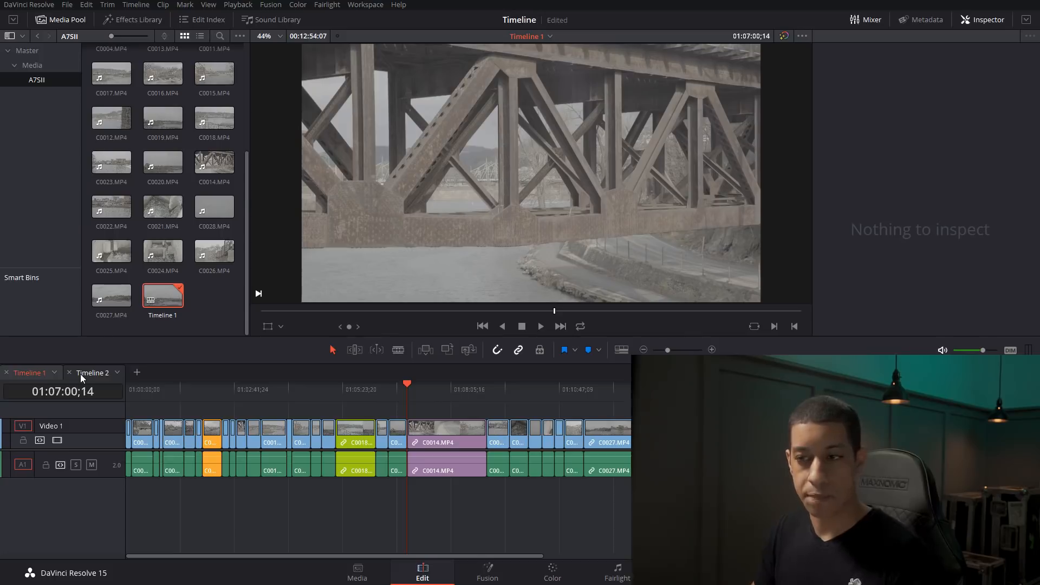
click(81, 374)
click(44, 374)
click(91, 373)
click(39, 373)
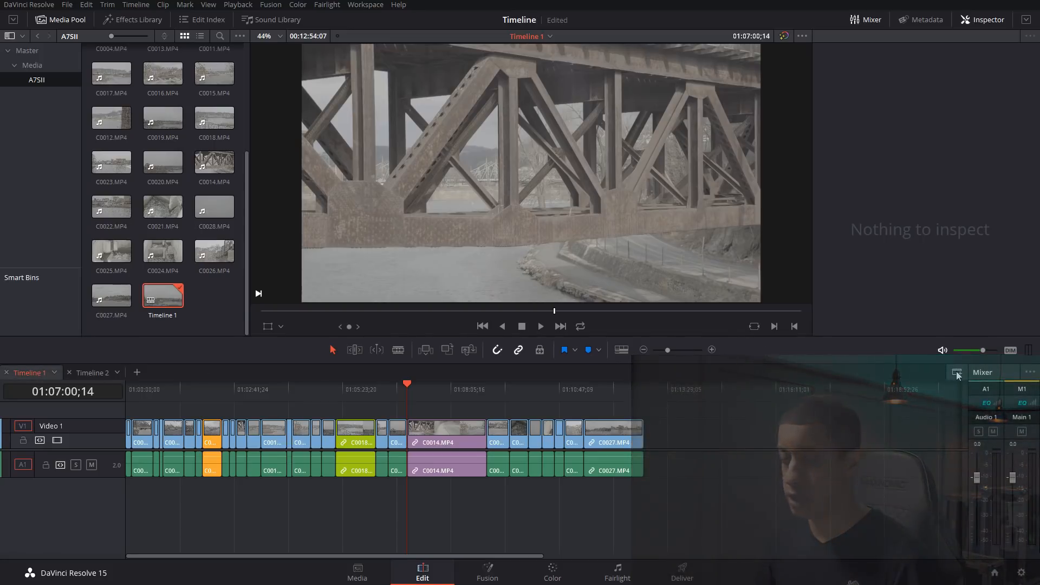
Step: Split the timeline area into two stacked timelines, keeping only Timeline 1 in the upper one and loading Timeline 2 in the lower one
click(957, 373)
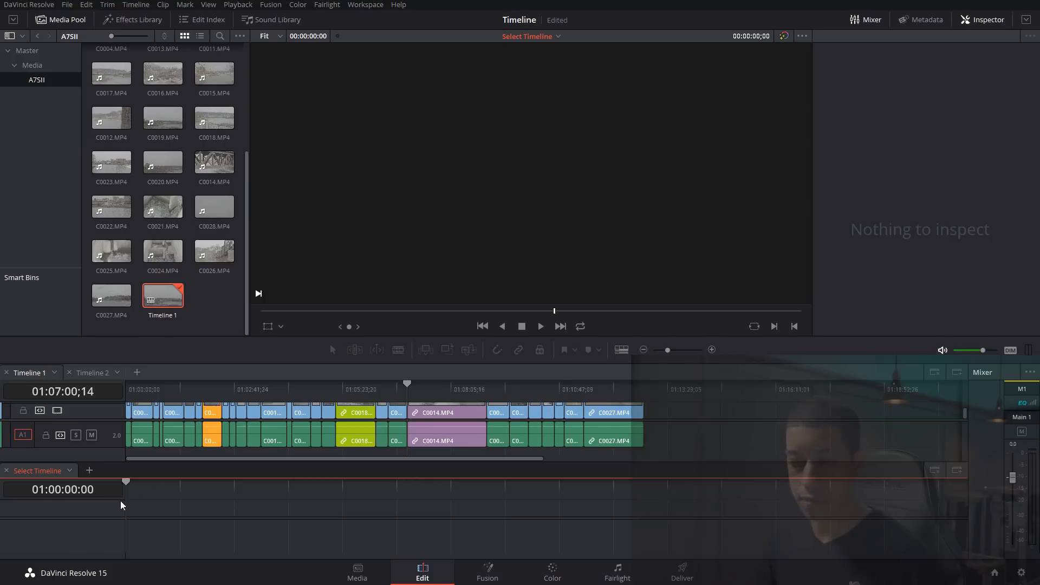
click(108, 441)
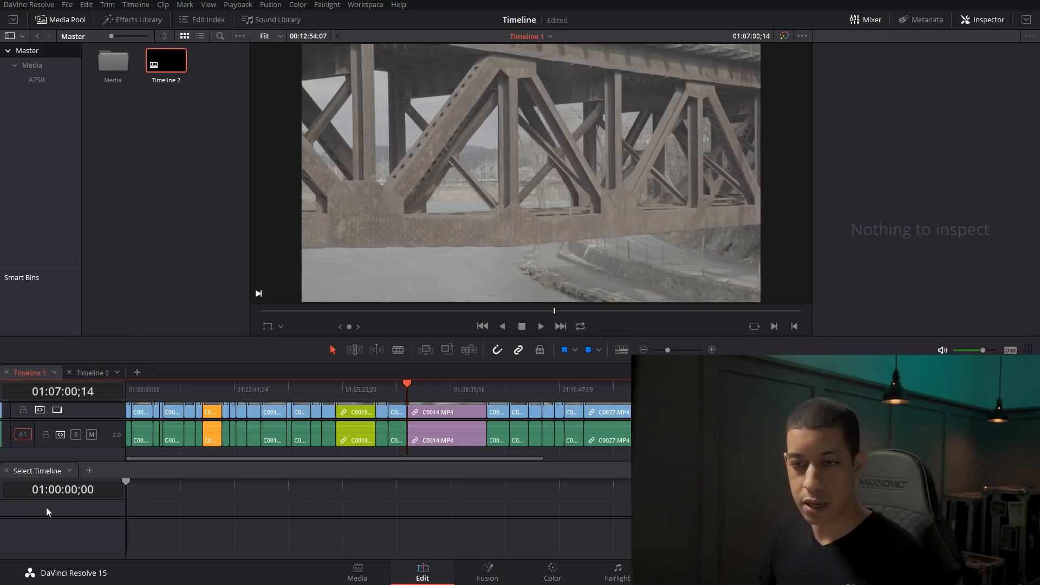
click(68, 372)
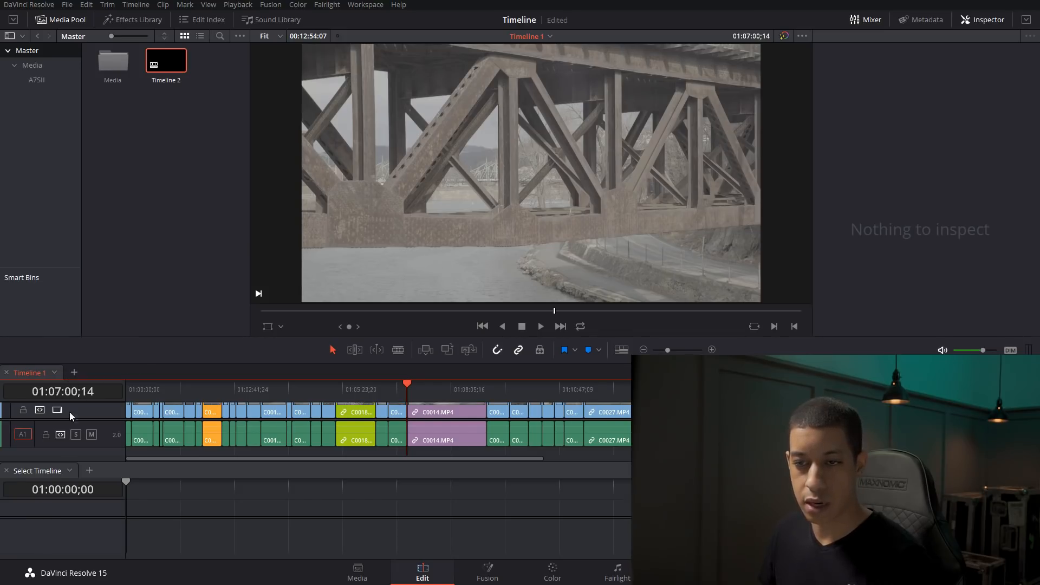
click(69, 471)
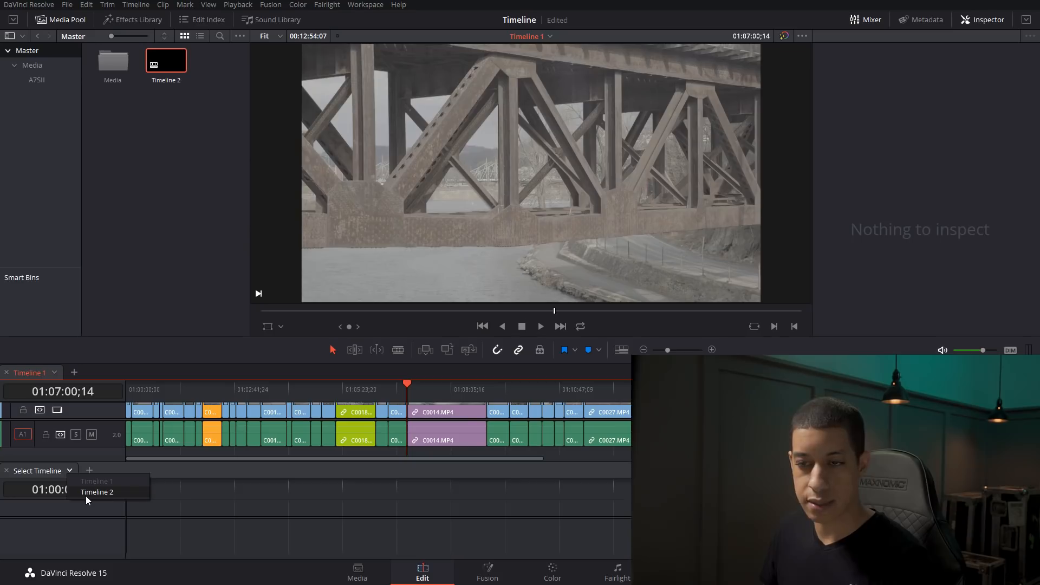
click(87, 493)
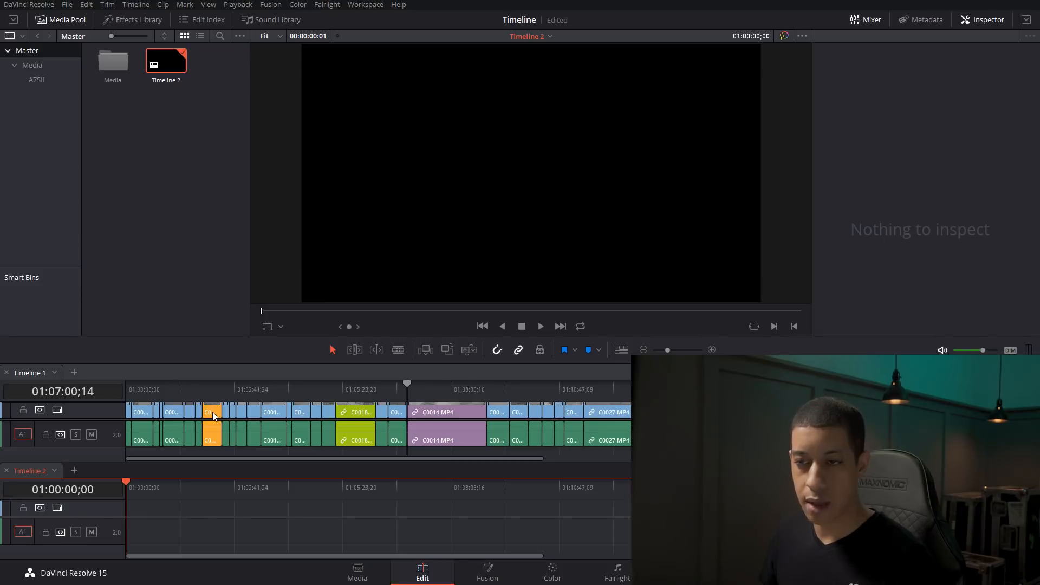
Step: Copy the orange C0007, yellow-green C0018 and purple C0014 clips from Timeline 1 end to end into Timeline 2
drag(212, 412, 125, 510)
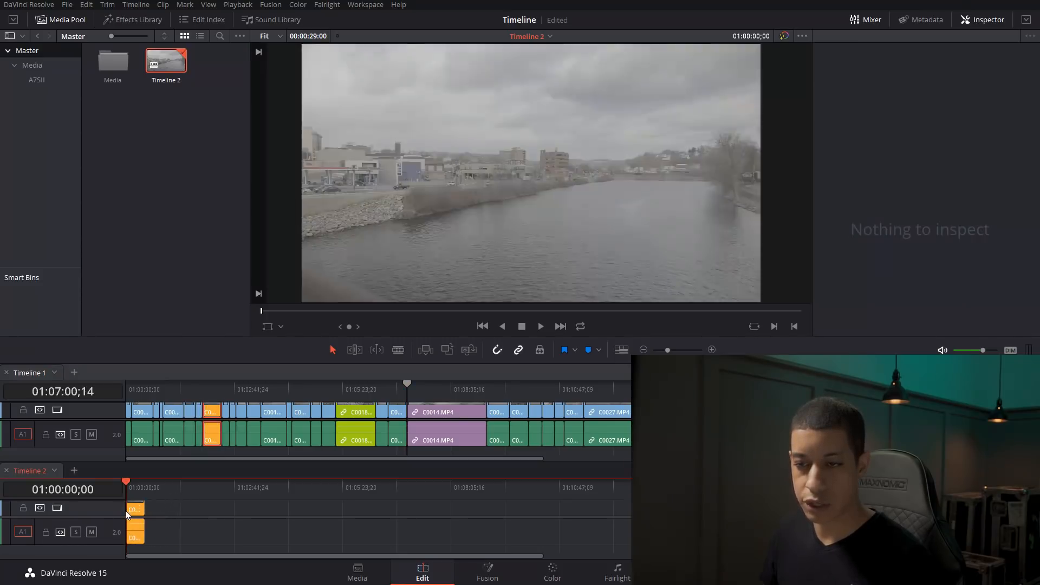
drag(341, 427, 147, 519)
drag(446, 414, 194, 528)
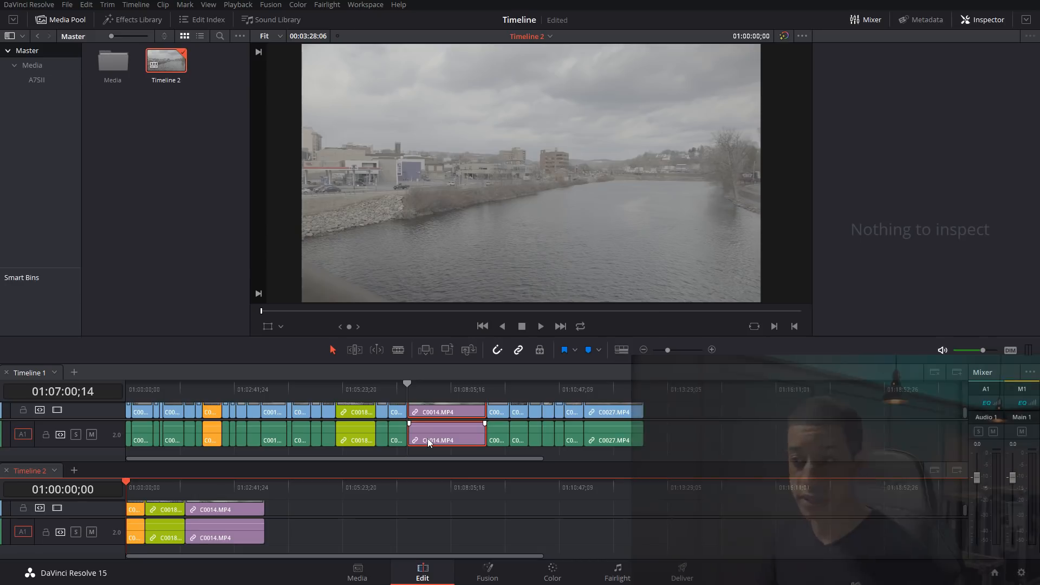
Step: Toggle the audio waveform display in the timeline view options, select C0017 in Timeline 1 and make Timeline 2 active again
click(620, 351)
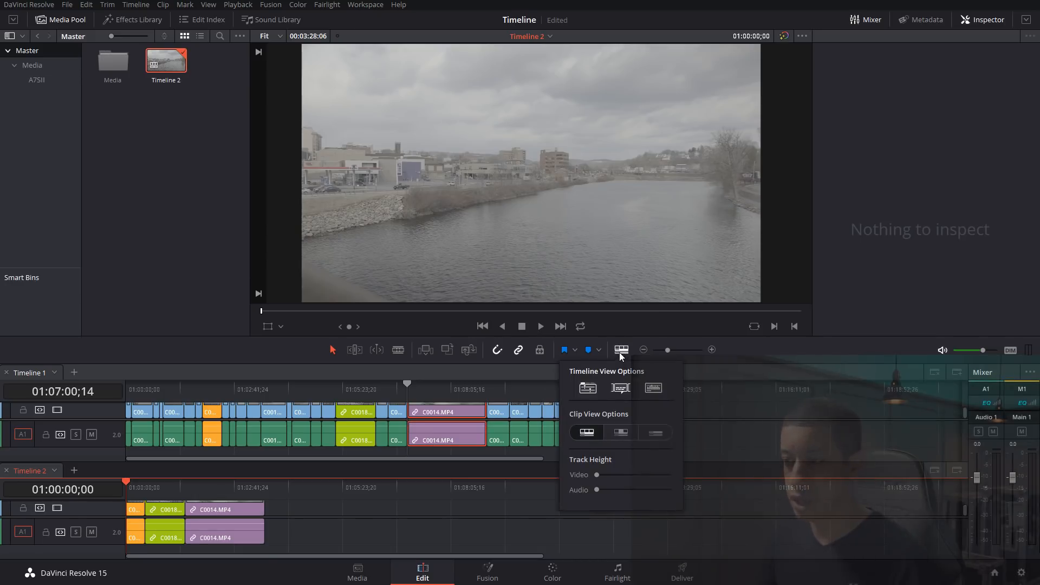
click(654, 390)
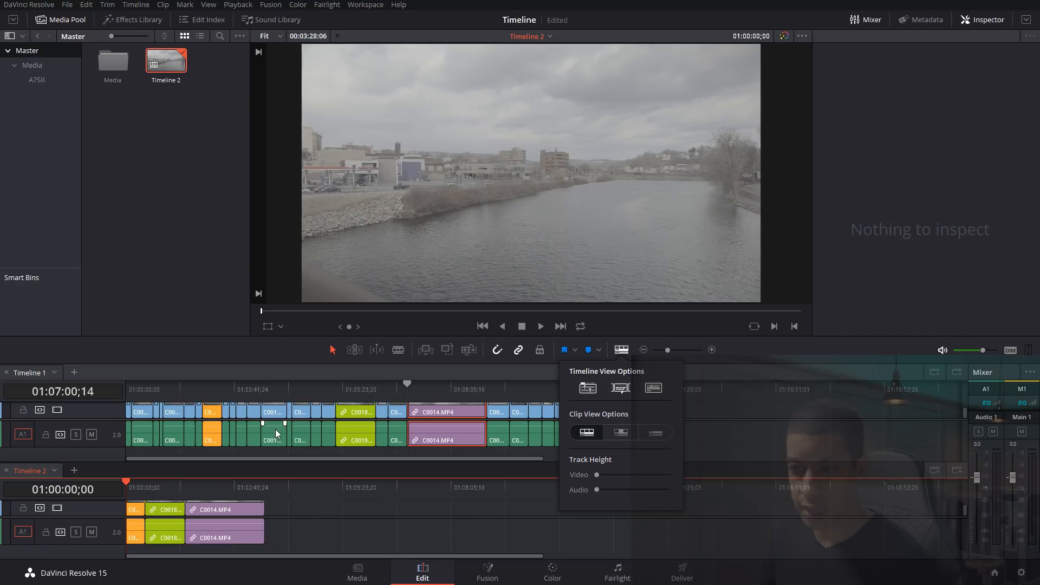
click(446, 433)
click(446, 434)
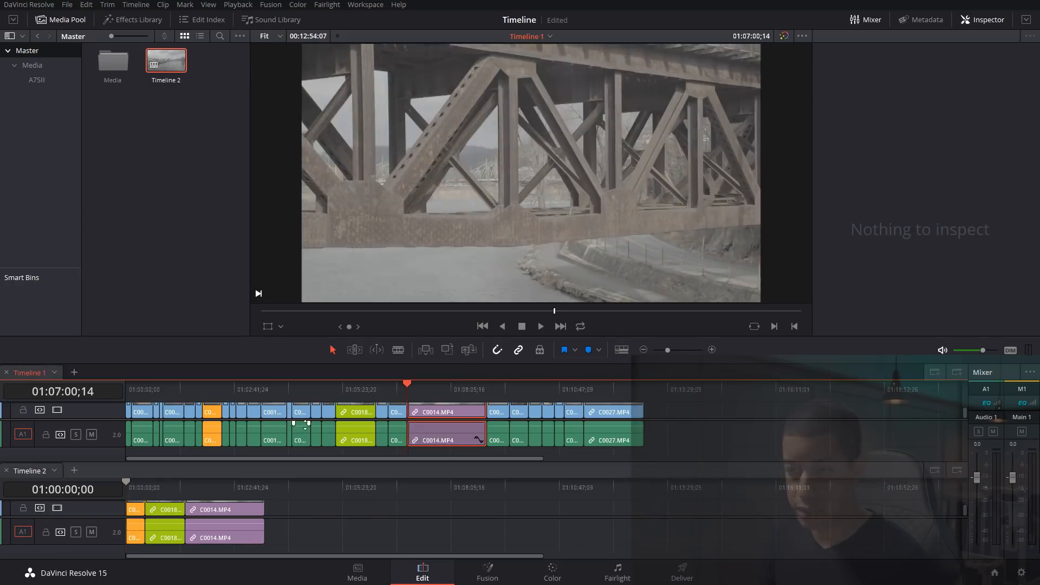
click(273, 428)
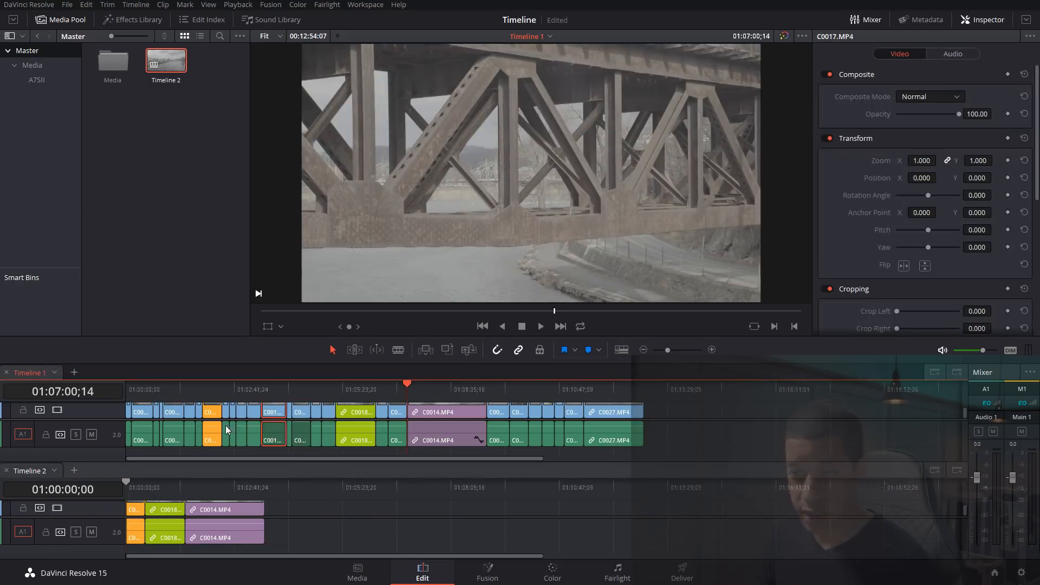
click(294, 523)
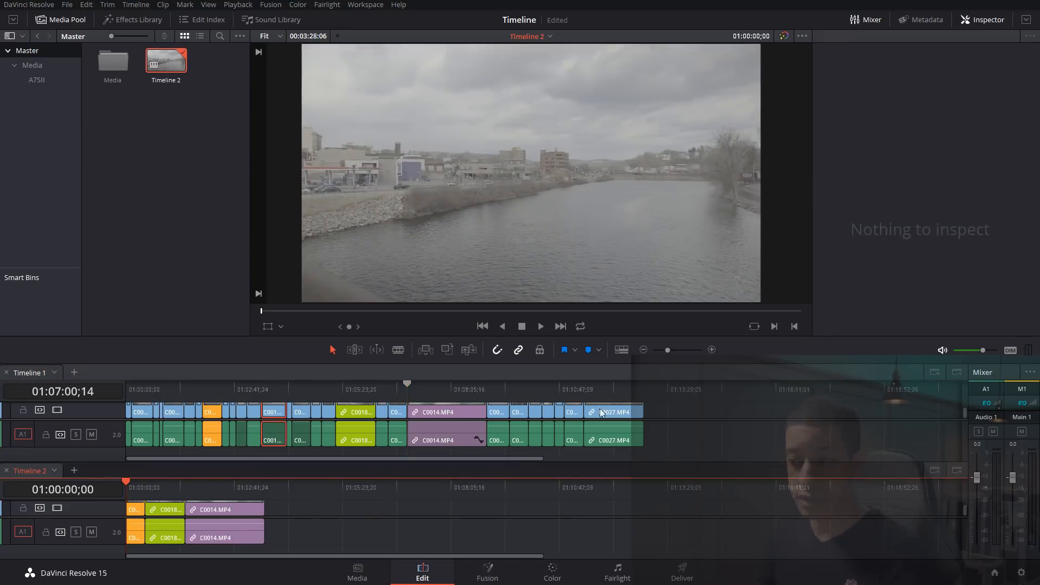
Step: Switch the timeline clips to the simple name-only view without thumbnails and increase the audio track height of Timeline 2
click(621, 350)
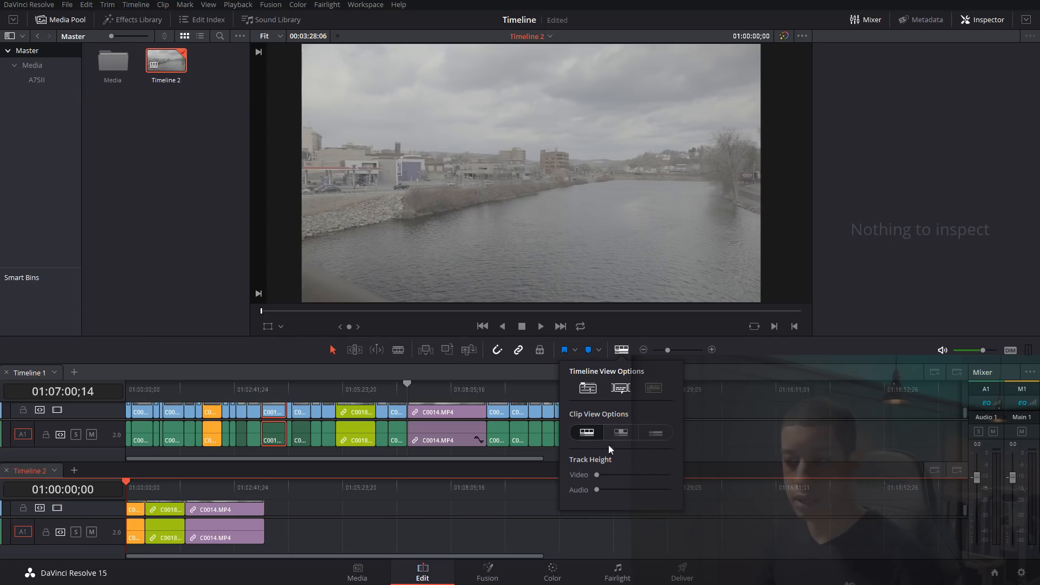
scroll(433, 417, up, 1)
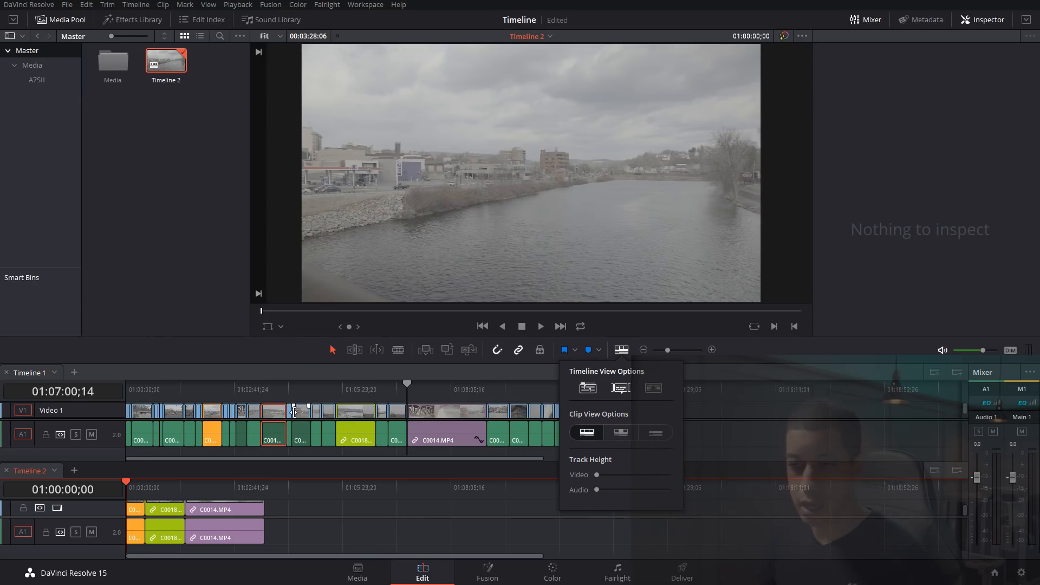
click(656, 433)
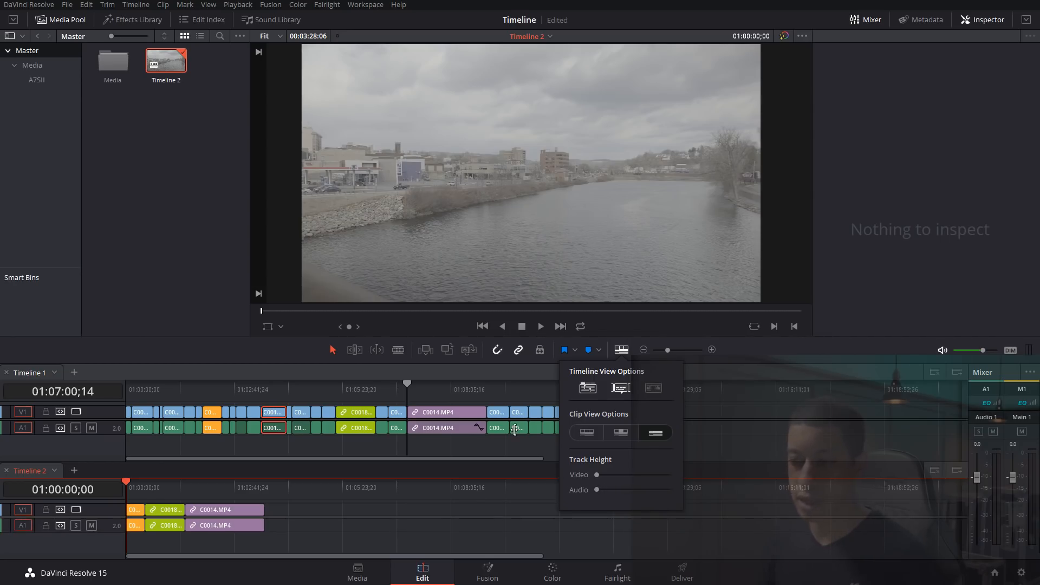
drag(600, 489, 633, 495)
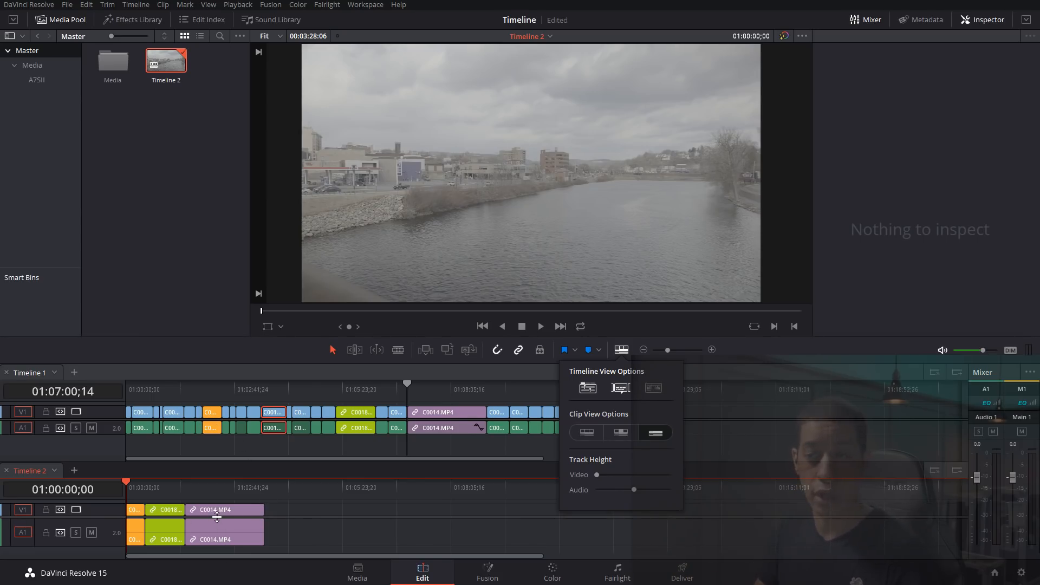
click(217, 376)
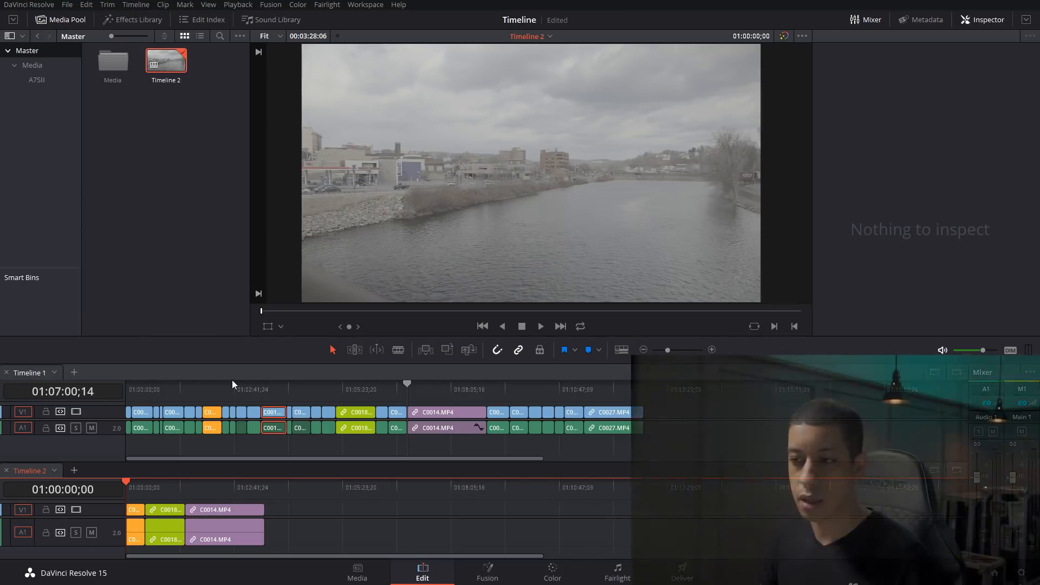
click(185, 280)
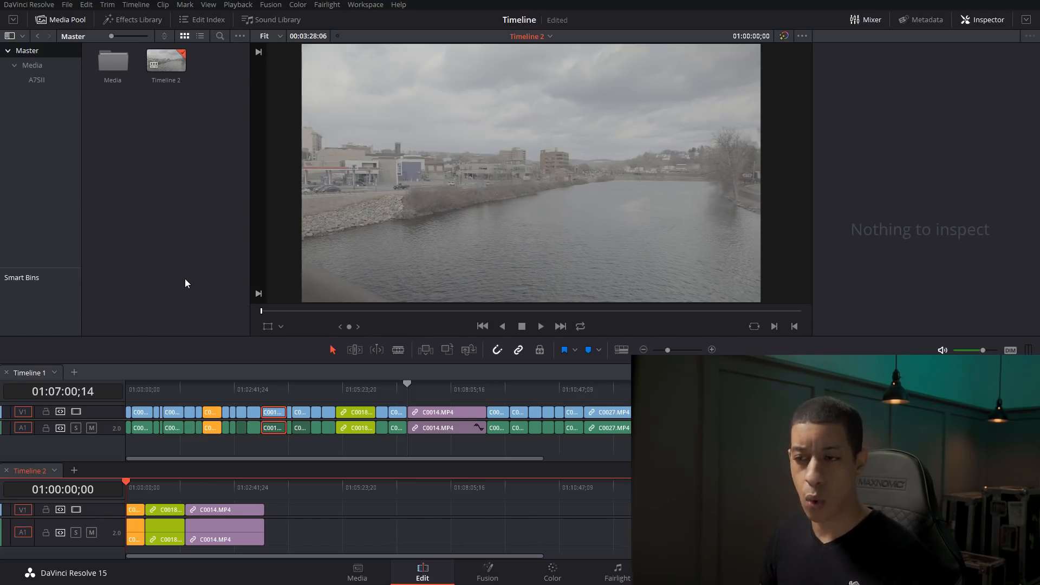
click(215, 512)
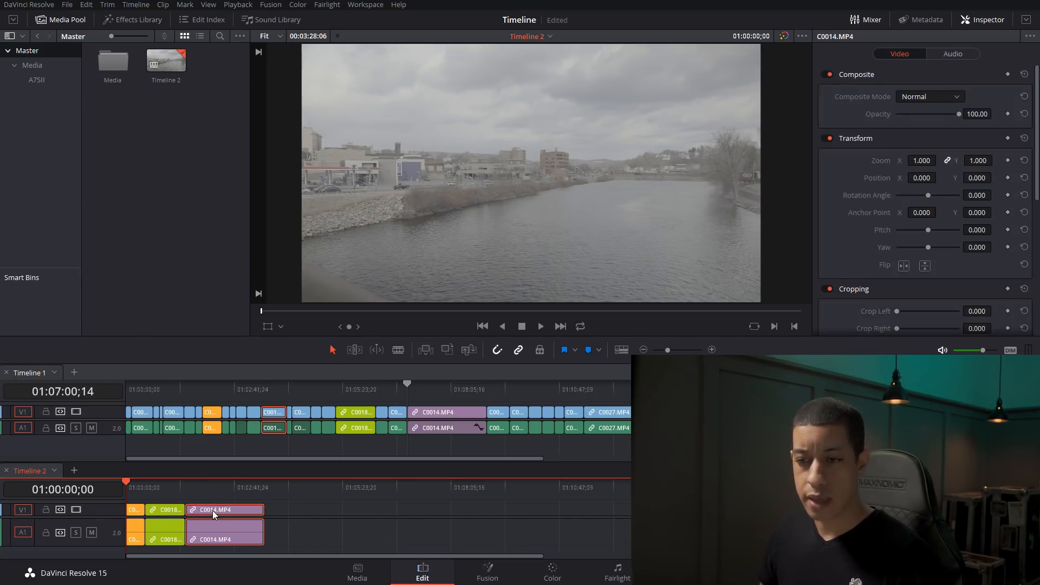
right_click(212, 511)
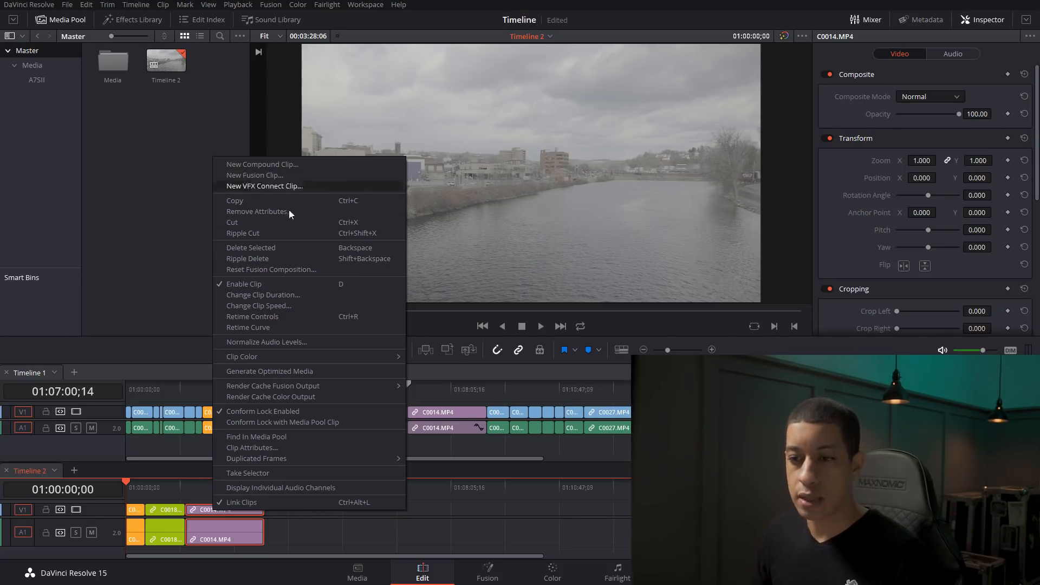
click(343, 565)
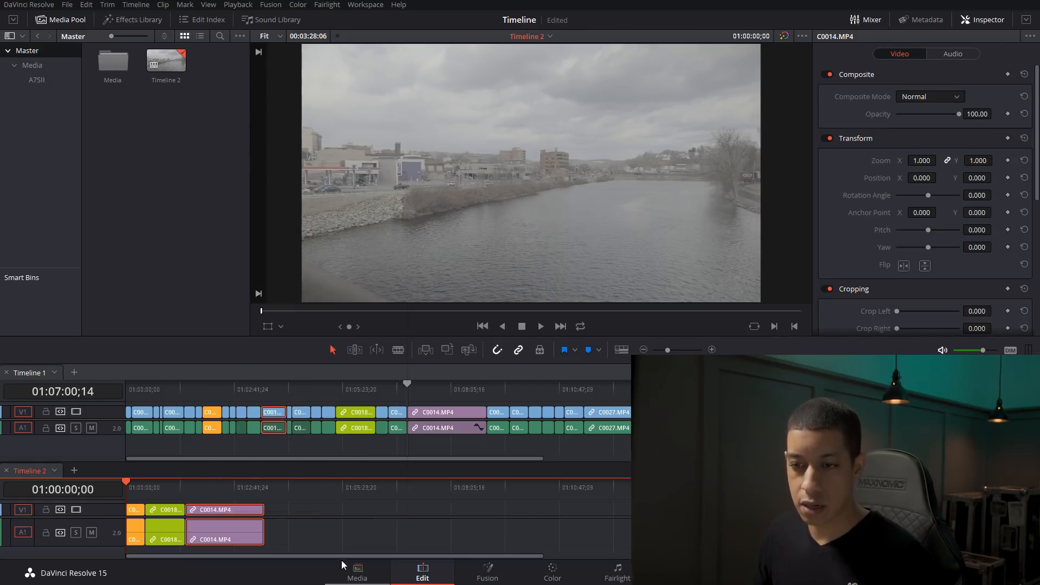
Step: Reduce the timeline area to Timeline 2 only and place the yellow-green C0018 clip on V2 above the start of purple C0014
click(172, 512)
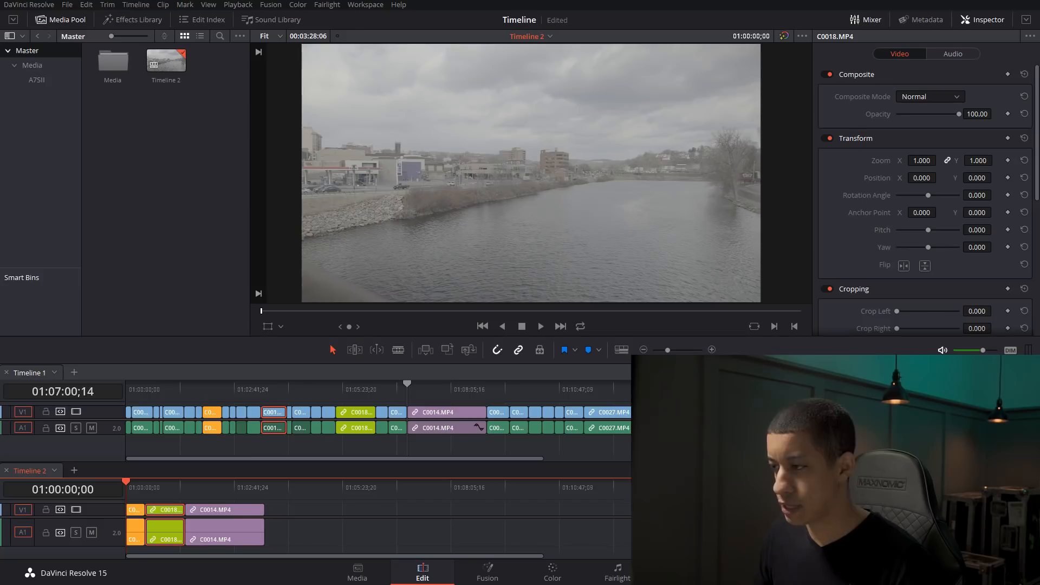
click(1028, 373)
click(219, 443)
drag(165, 438, 206, 423)
click(186, 388)
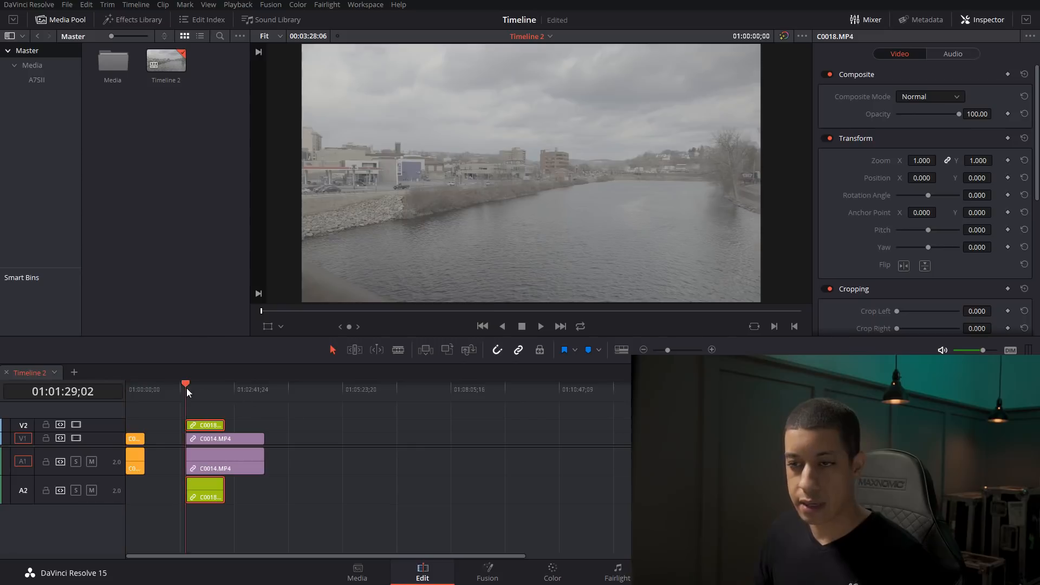
drag(194, 388, 225, 397)
Step: Combine the overlapping C0018 and C0014 clips into a new compound clip
click(214, 409)
click(230, 444)
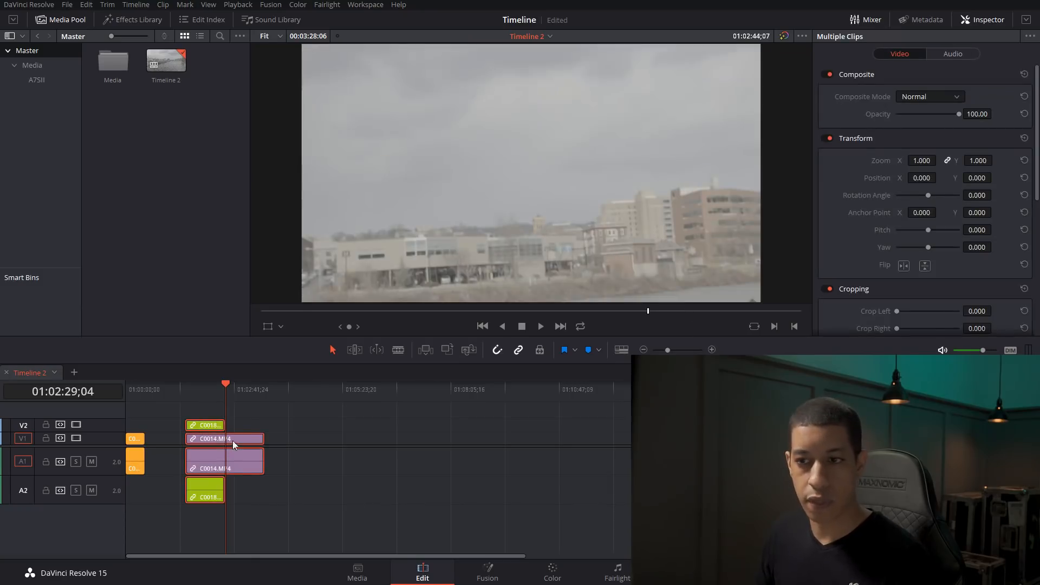
right_click(233, 439)
click(345, 102)
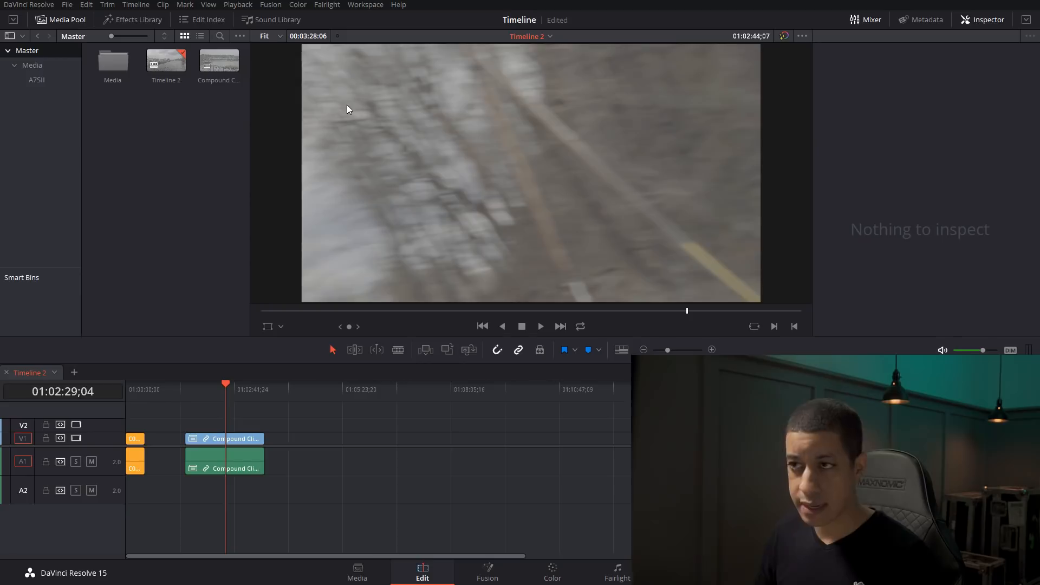
Step: Check the layer choices of the compound clip's MediaIn1 node in Fusion, and undo the compound clip back on the Edit page
drag(203, 386, 223, 399)
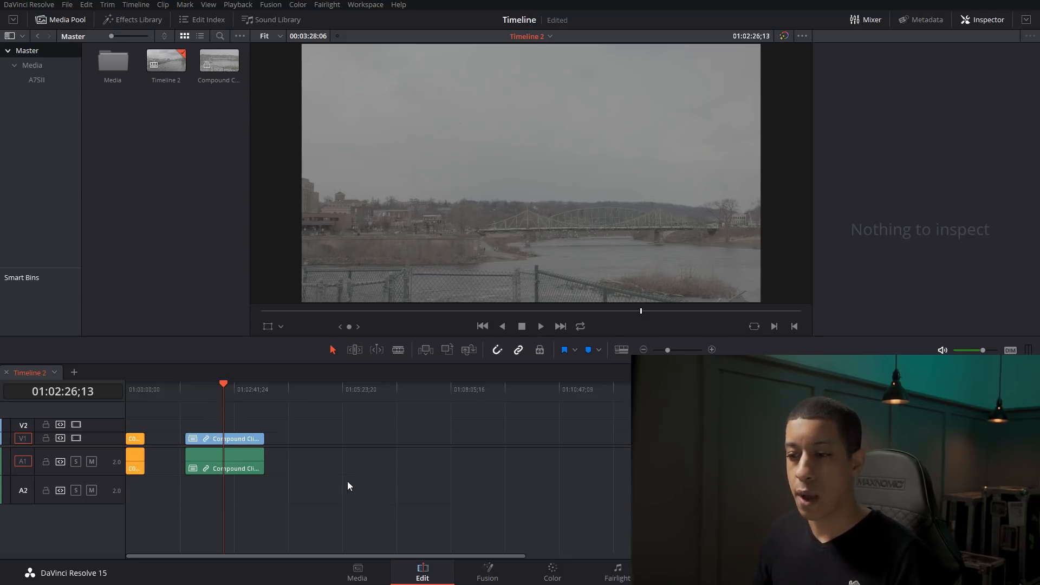
click(487, 574)
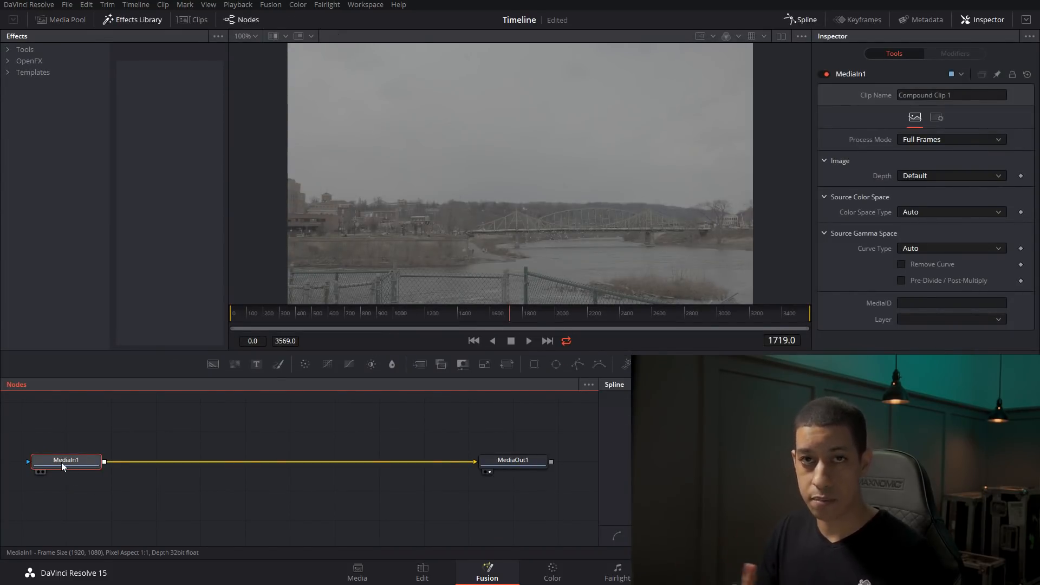
click(994, 320)
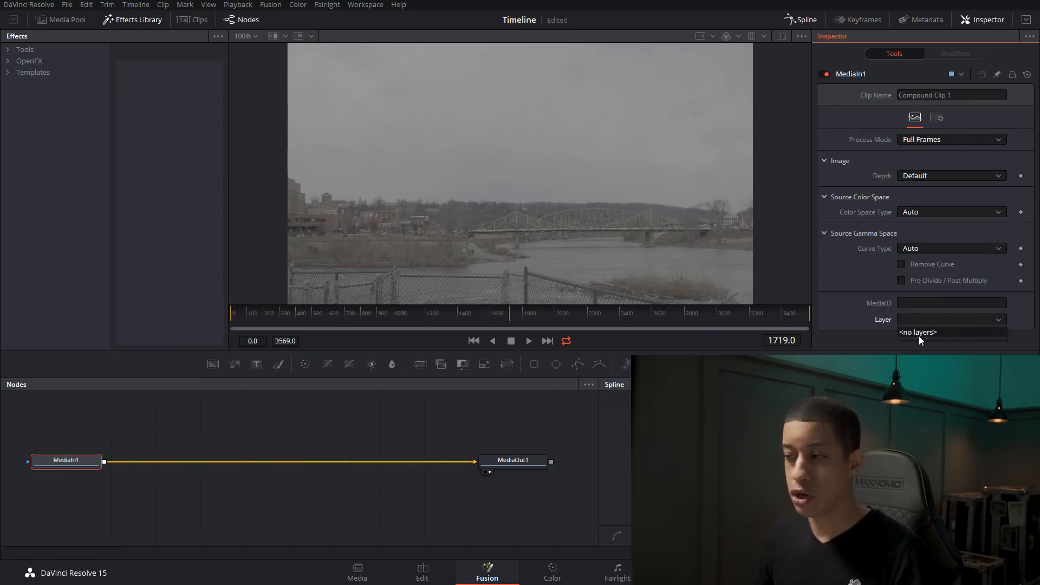
click(441, 574)
key(ctrl+z)
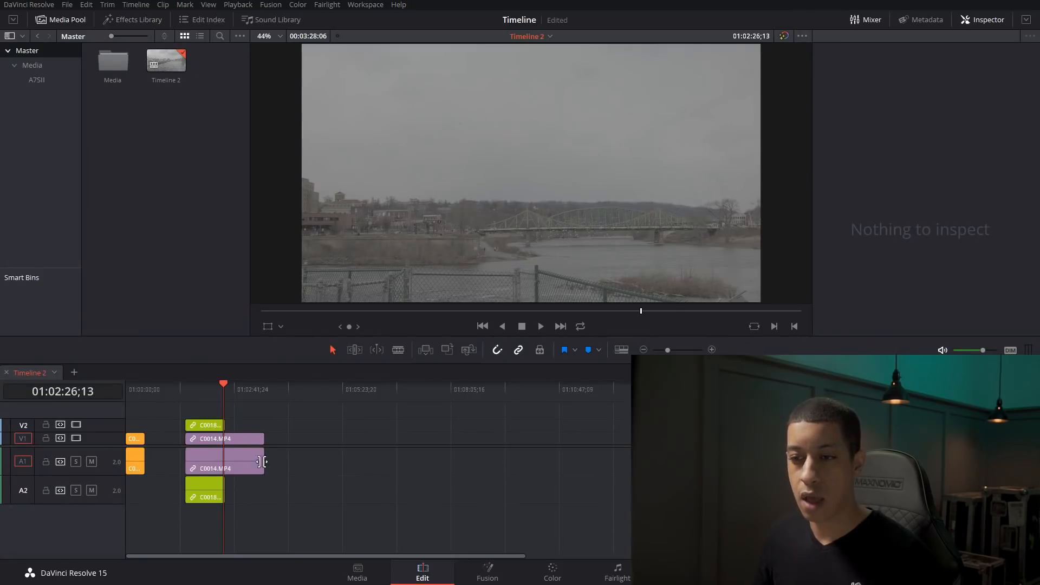
Step: Combine the C0018 clip on V2 and the C0014 clip on V1 into a new Fusion clip
click(197, 423)
ctrl+click(239, 439)
right_click(212, 435)
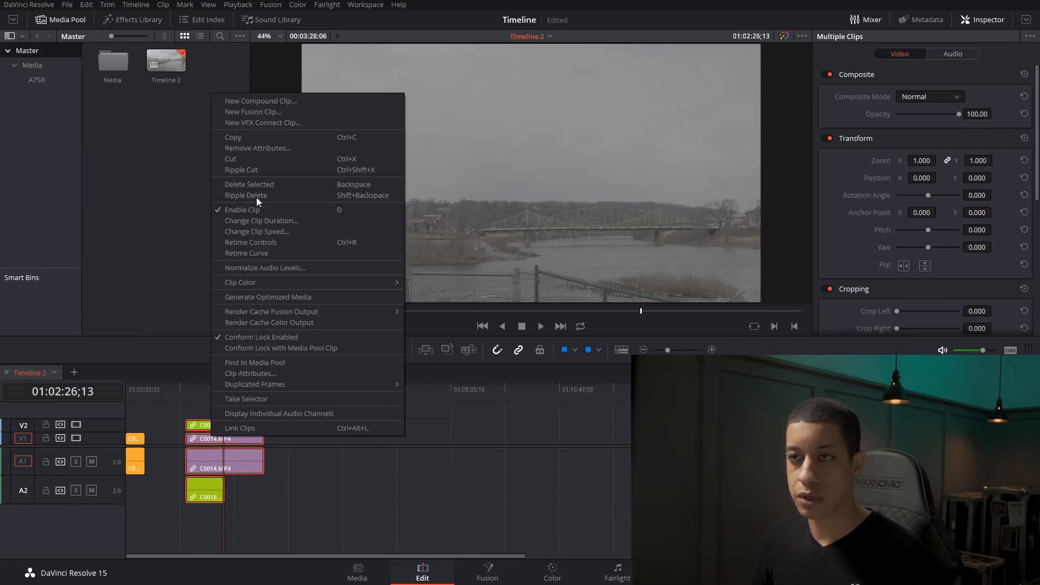
click(291, 113)
Step: Open the new Fusion clip on the Fusion page and examine which layers its MediaIn1 node offers
click(479, 575)
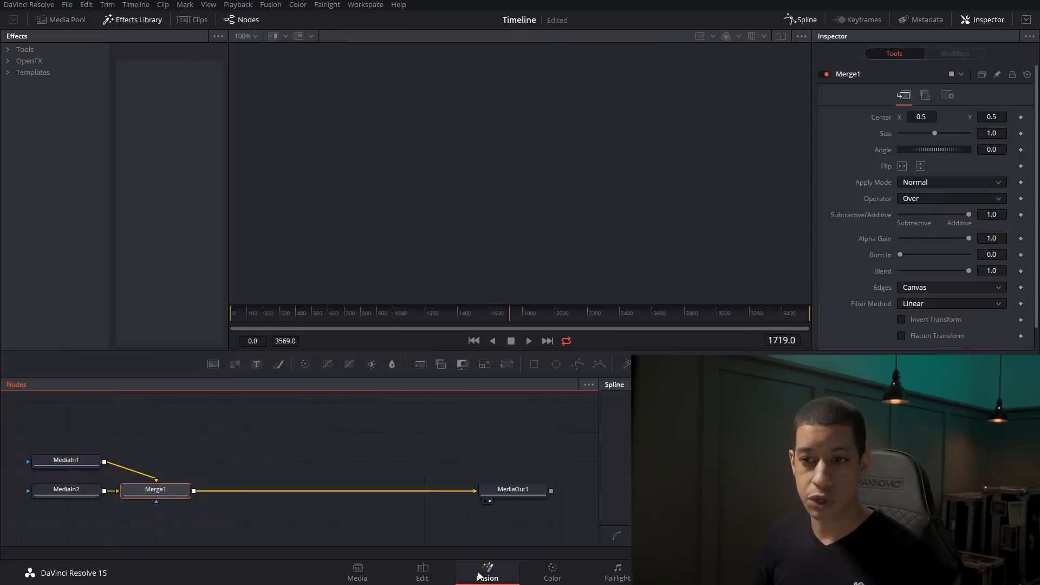
mouse_move(79, 492)
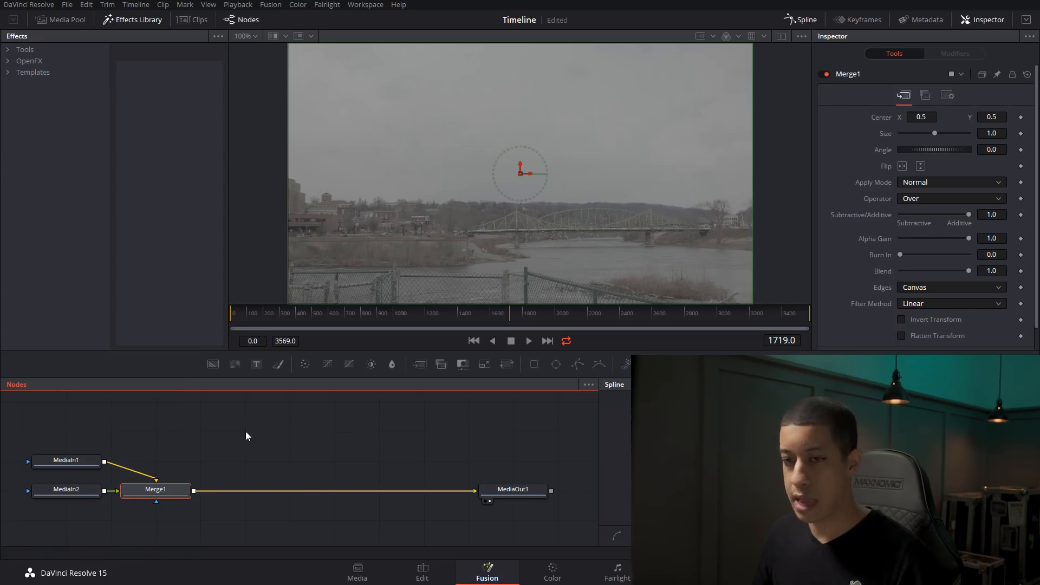
click(85, 461)
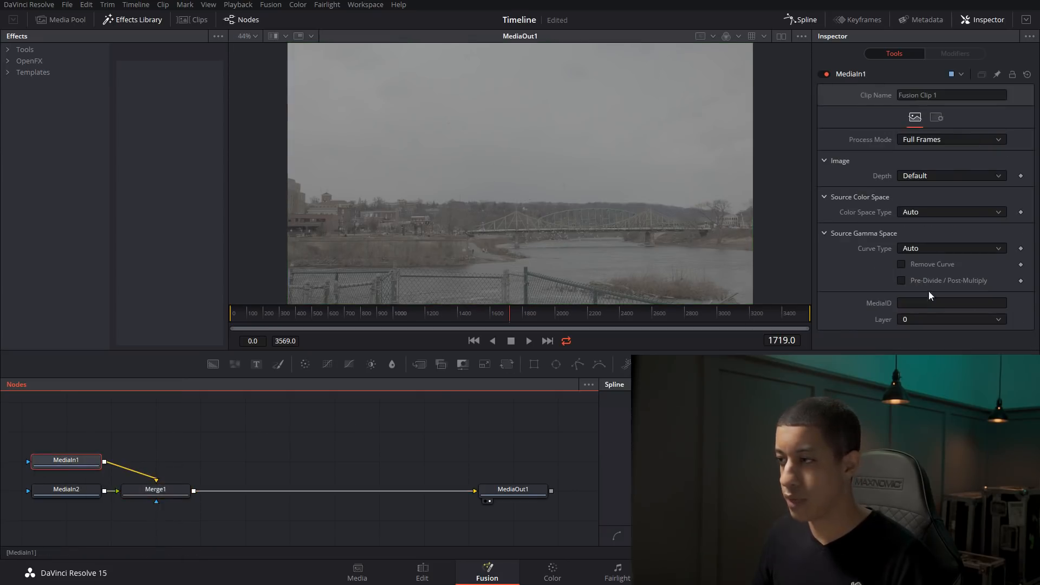
click(947, 319)
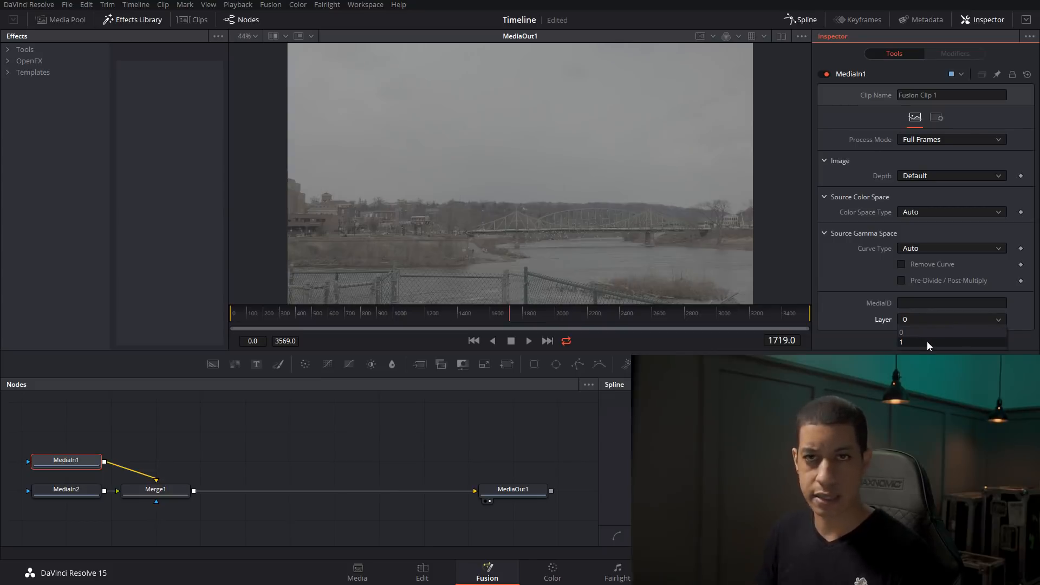
Step: Open the Fusion clip from V1 in its own timeline on the Edit page, and return to Timeline 2
click(406, 573)
click(233, 440)
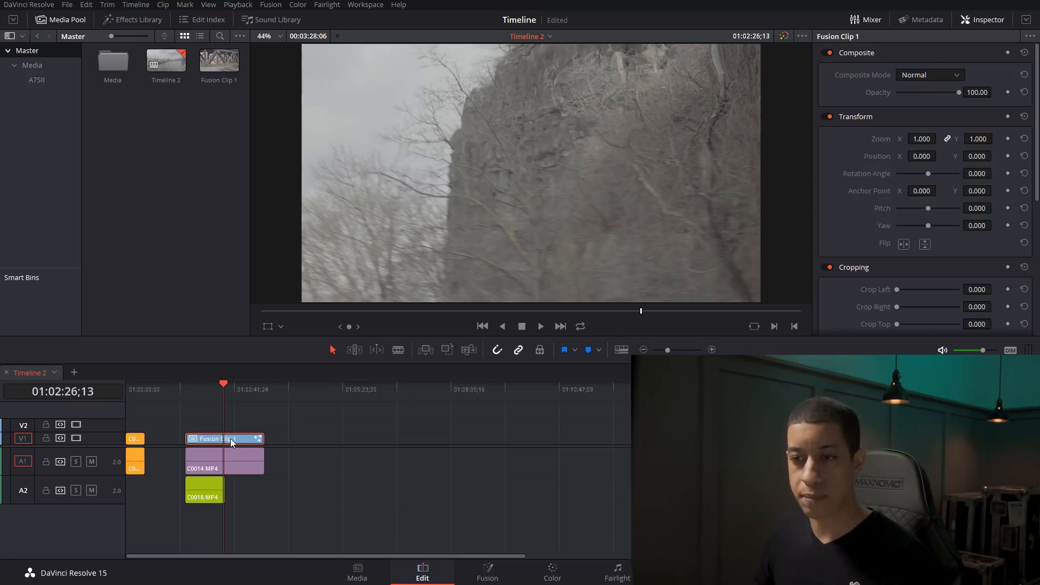
right_click(231, 440)
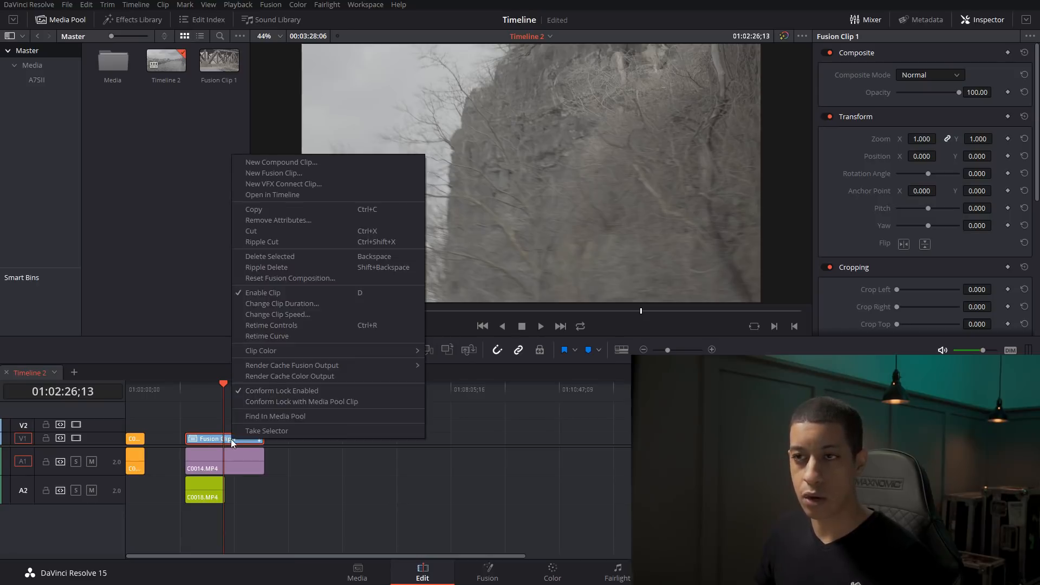
click(300, 196)
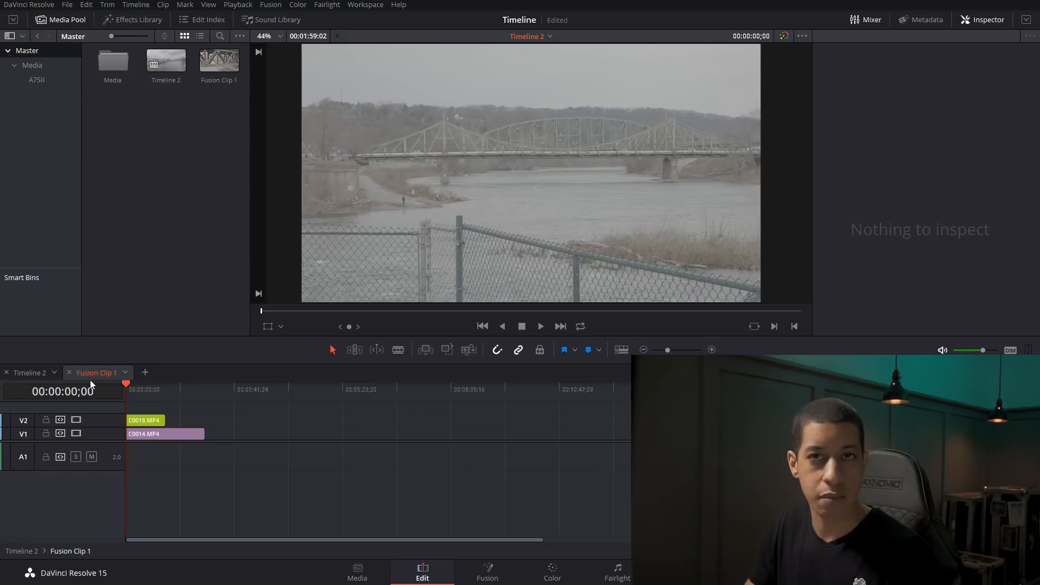
click(24, 374)
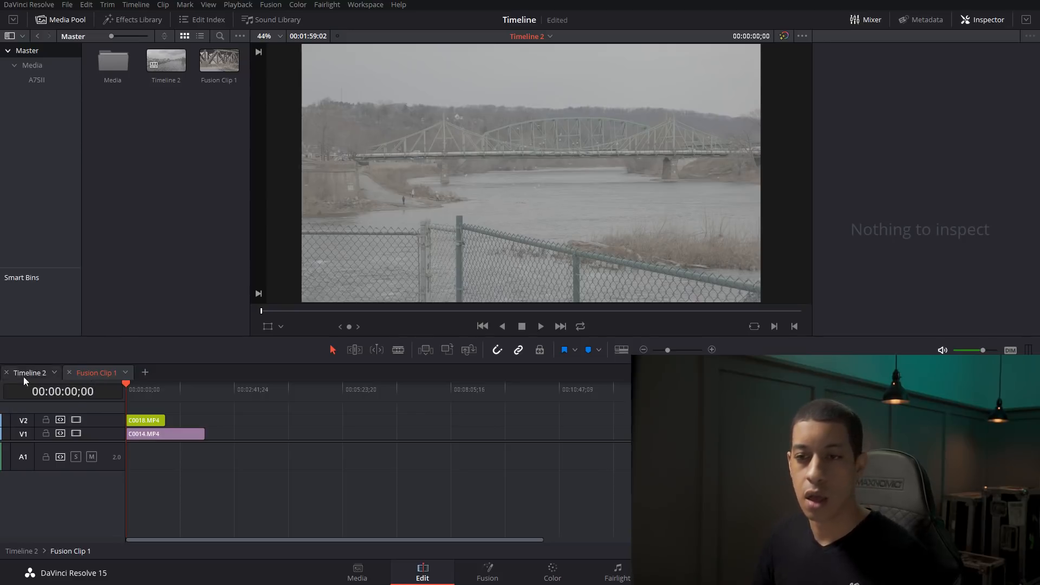
Step: Move the Merge1 node closer to MediaOut1 on the Fusion page and view MediaIn1 alone at frame 1210
click(485, 572)
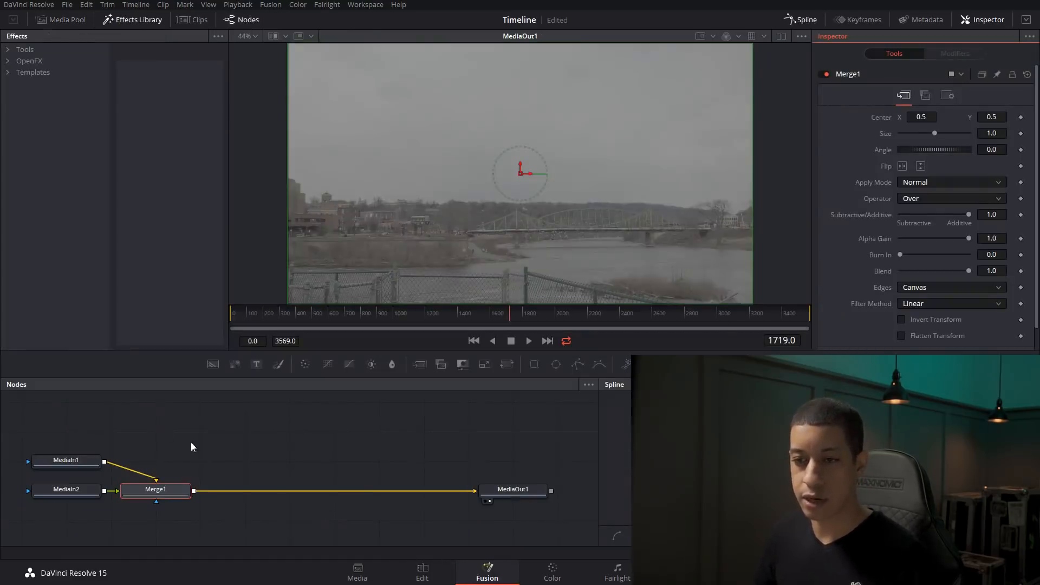
drag(161, 494, 251, 494)
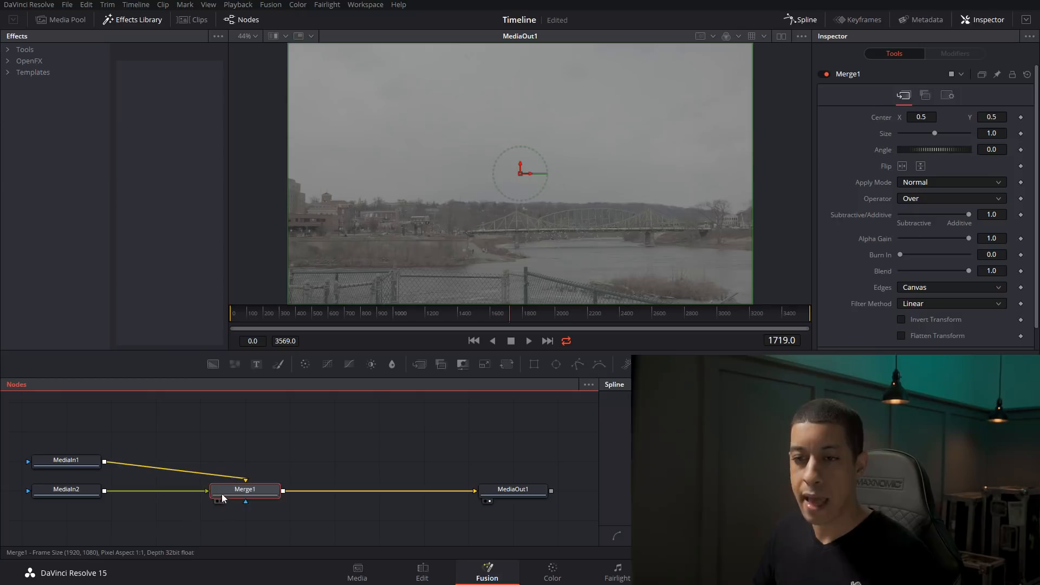
click(91, 463)
key(1)
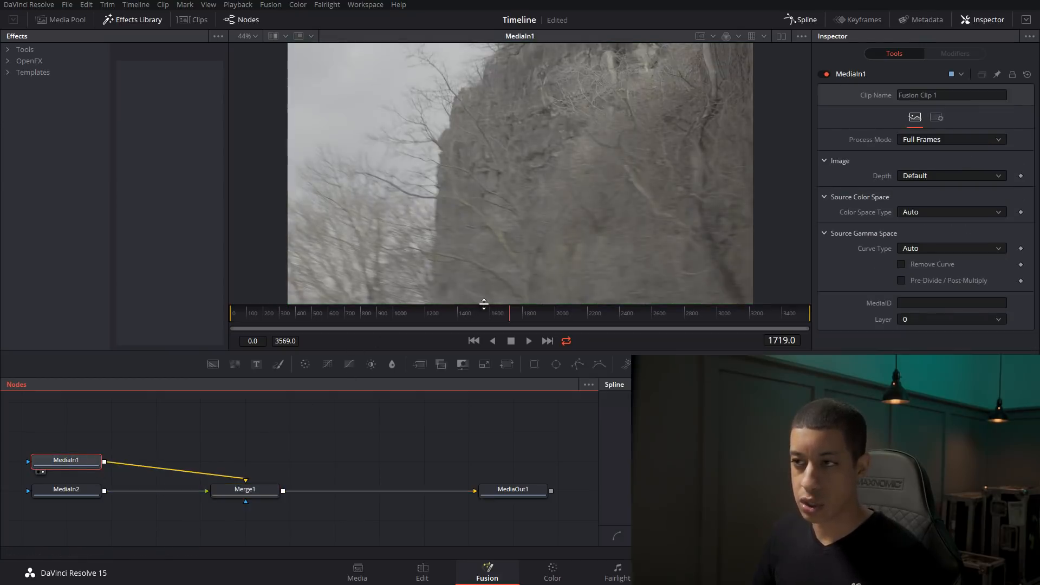
drag(482, 315, 427, 317)
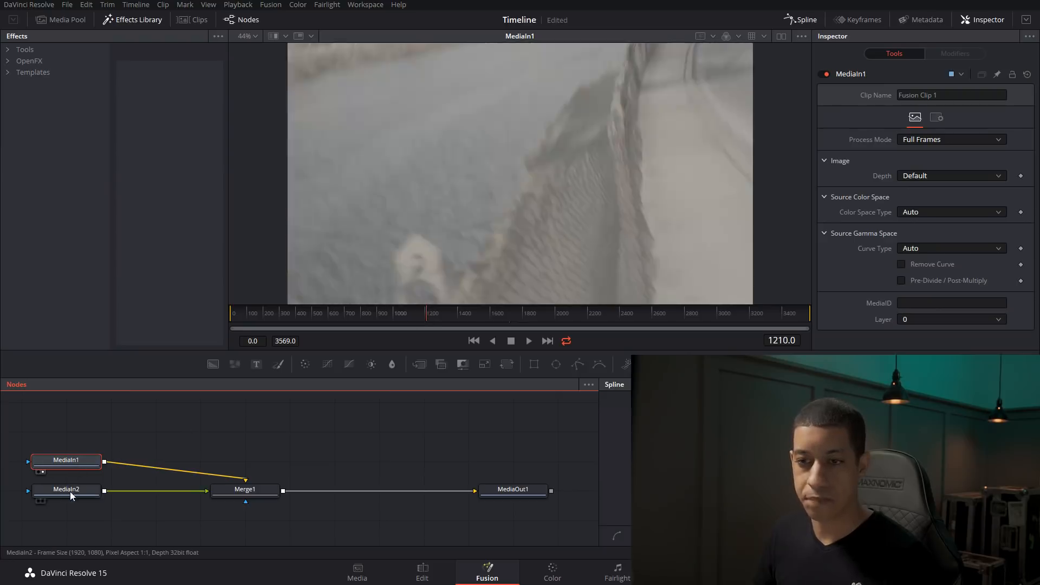
Step: Show the Keyframes editor and examine MediaIn2's clip length and layer options, keeping layer 1
click(71, 493)
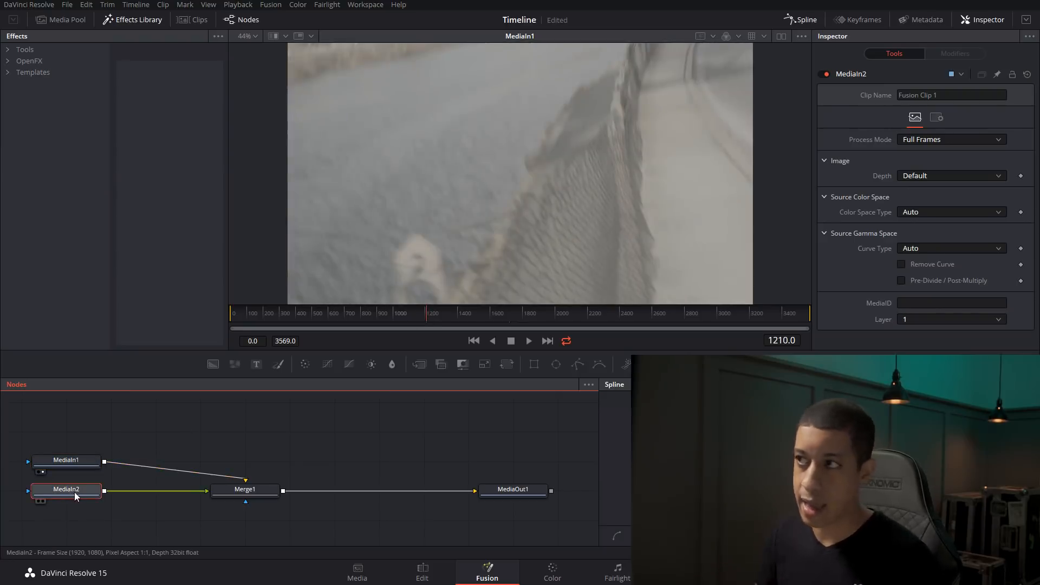
click(863, 19)
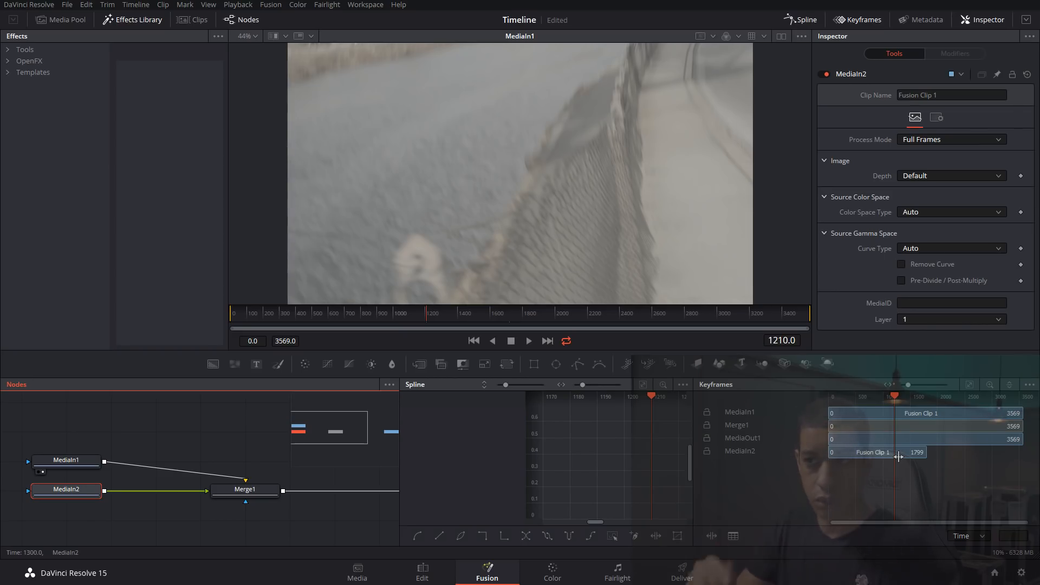
click(941, 319)
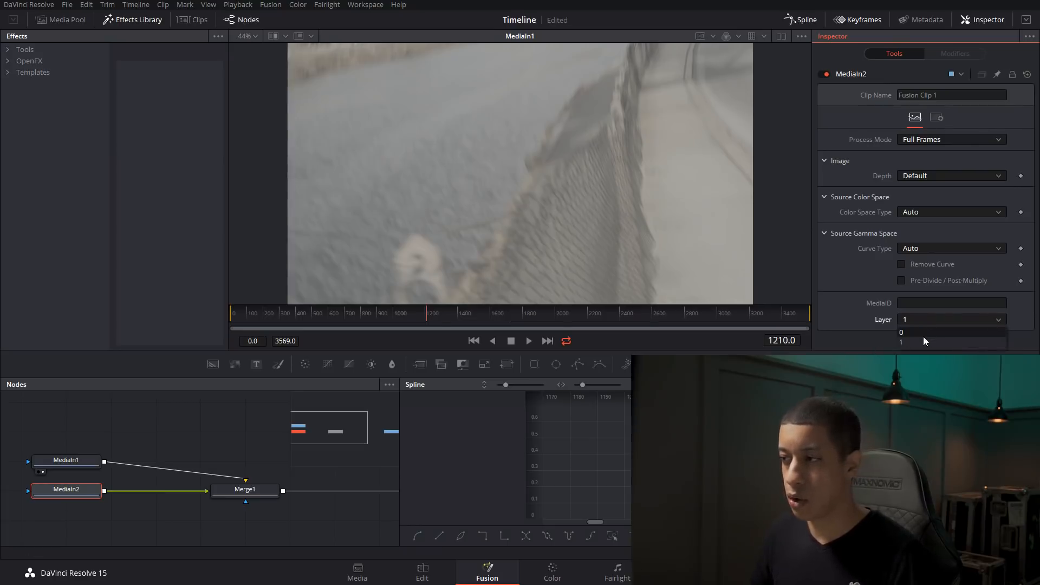
click(879, 343)
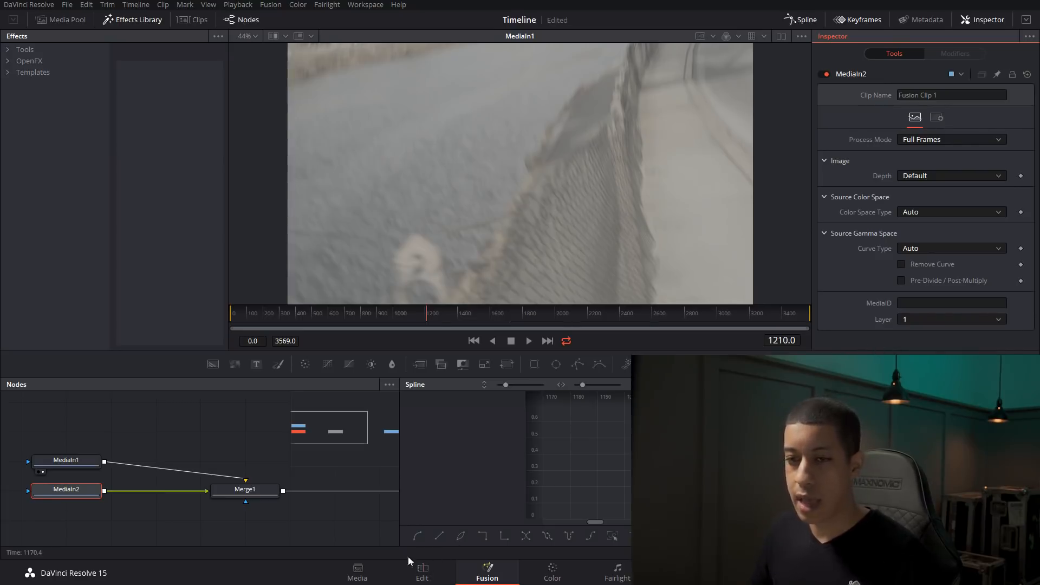
Step: Review the Fusion Clip 1 timeline on the Edit page, and reopen Timeline 2's Fusion clip on the Fusion page
click(423, 571)
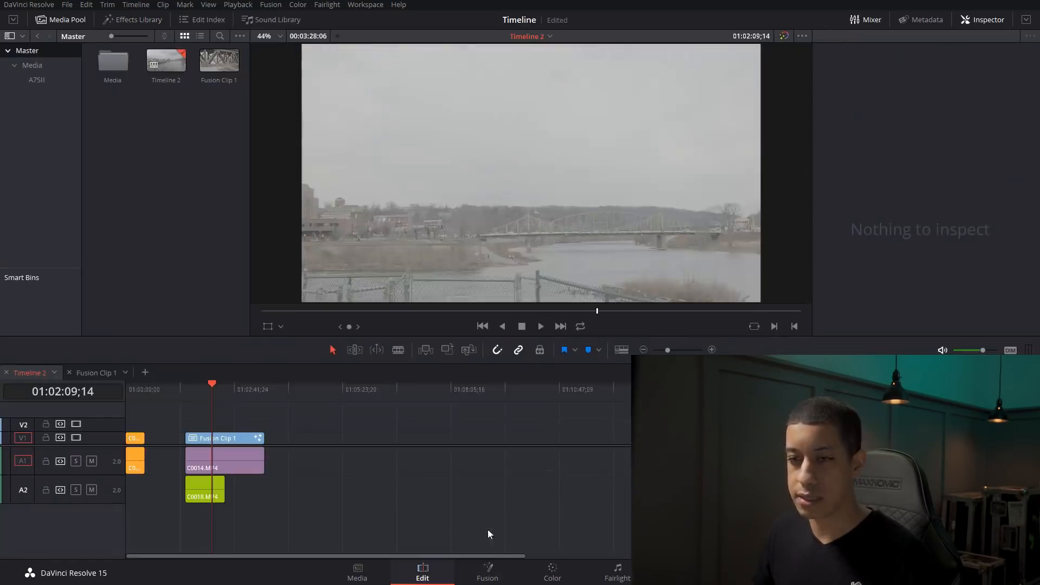
click(124, 373)
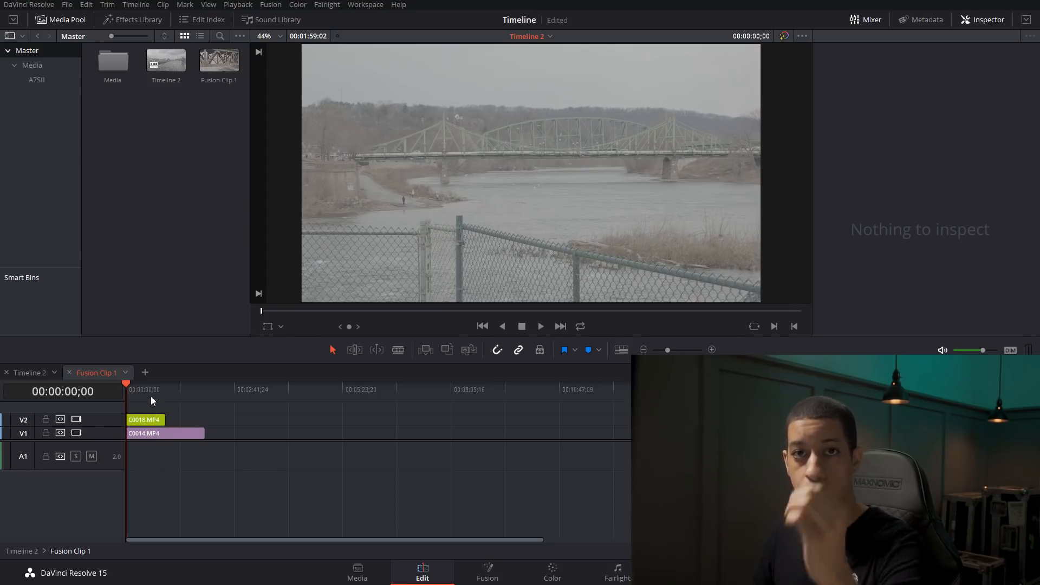
click(499, 572)
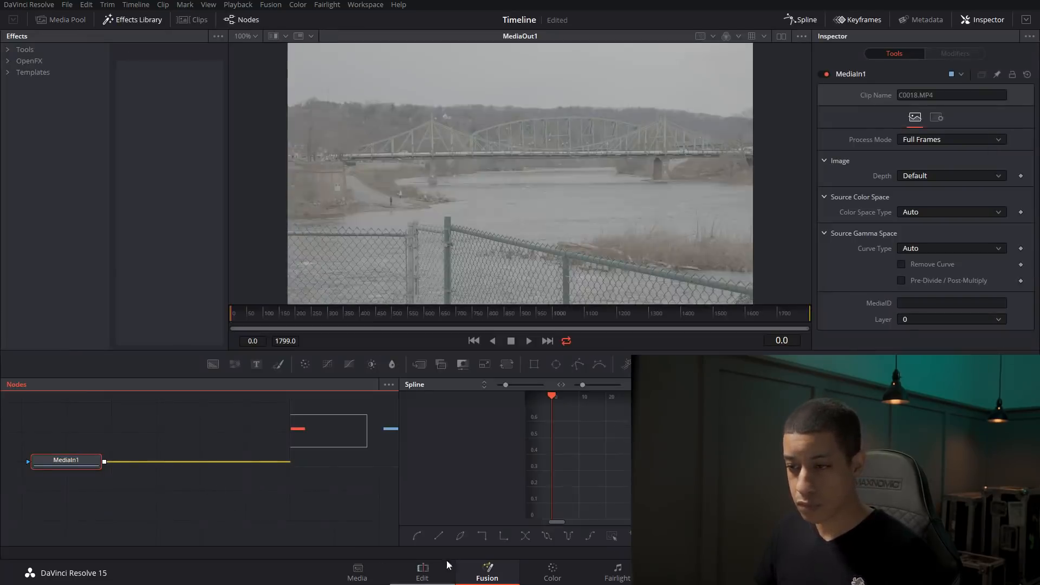
click(442, 566)
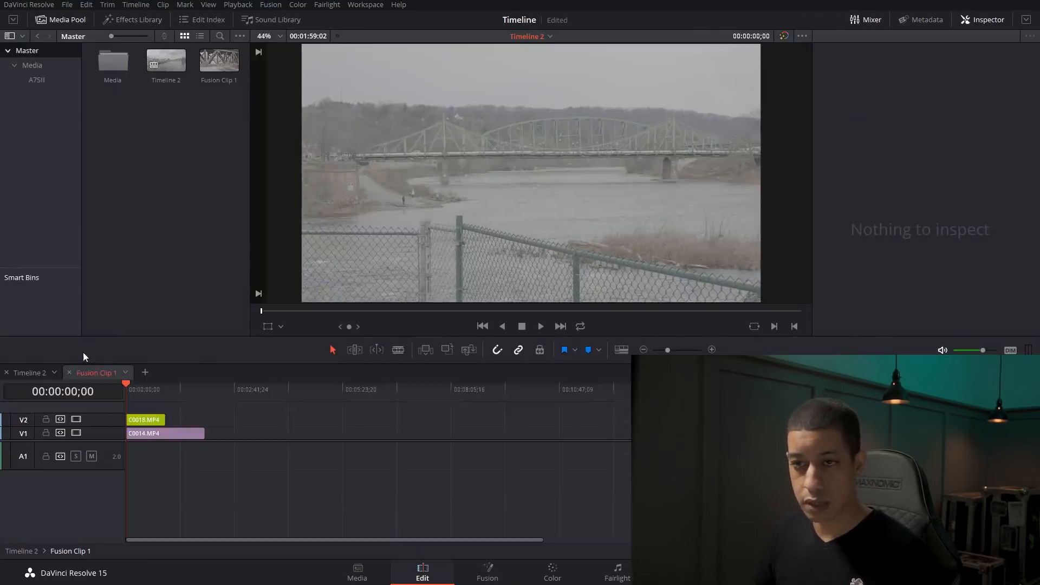
click(31, 372)
click(226, 439)
click(484, 575)
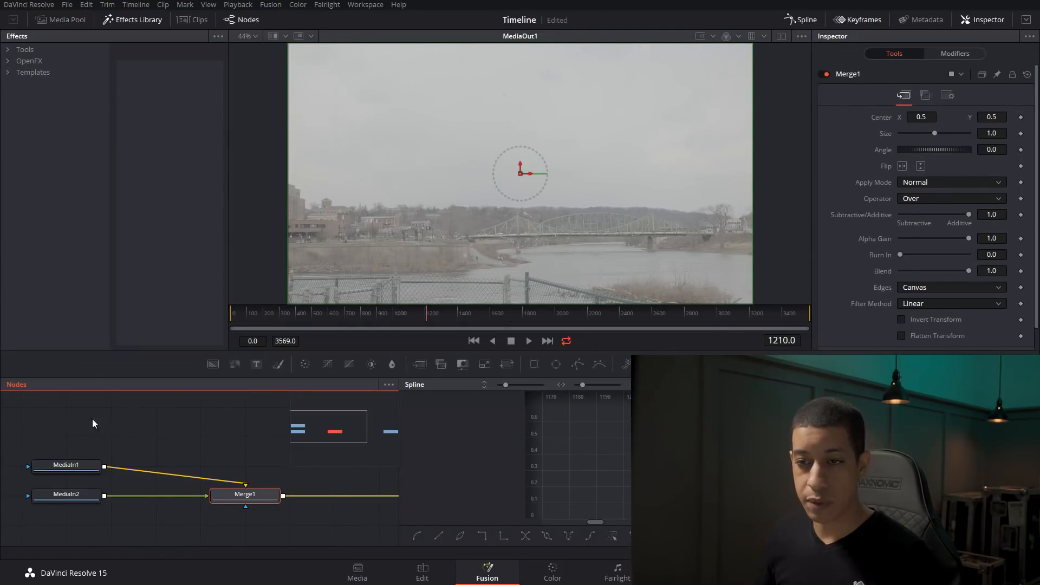
Step: Delete the MediaIn1 and MediaIn2 nodes feeding Merge1
drag(128, 452, 194, 439)
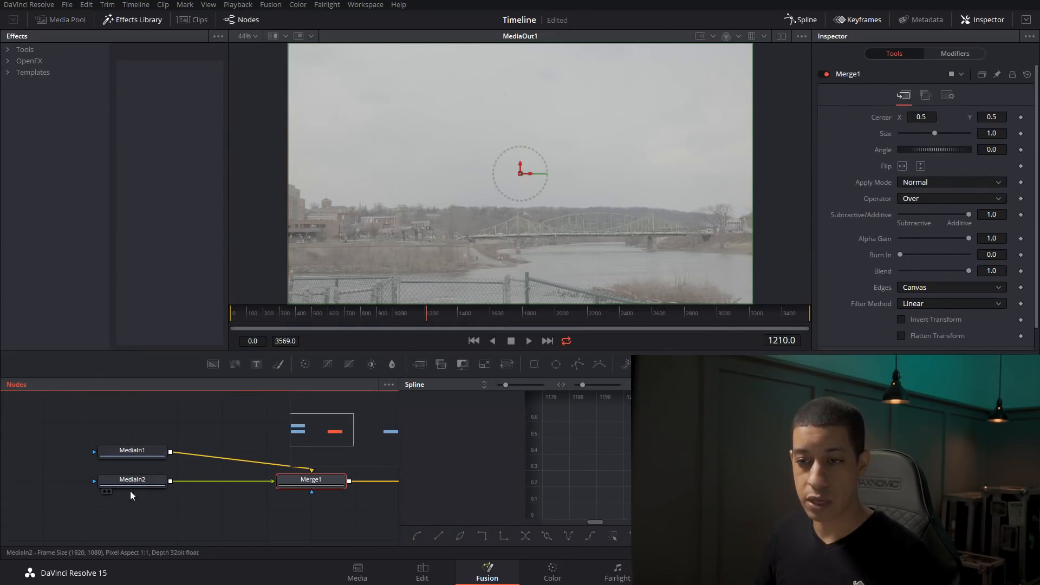
drag(76, 427, 148, 512)
key(Delete)
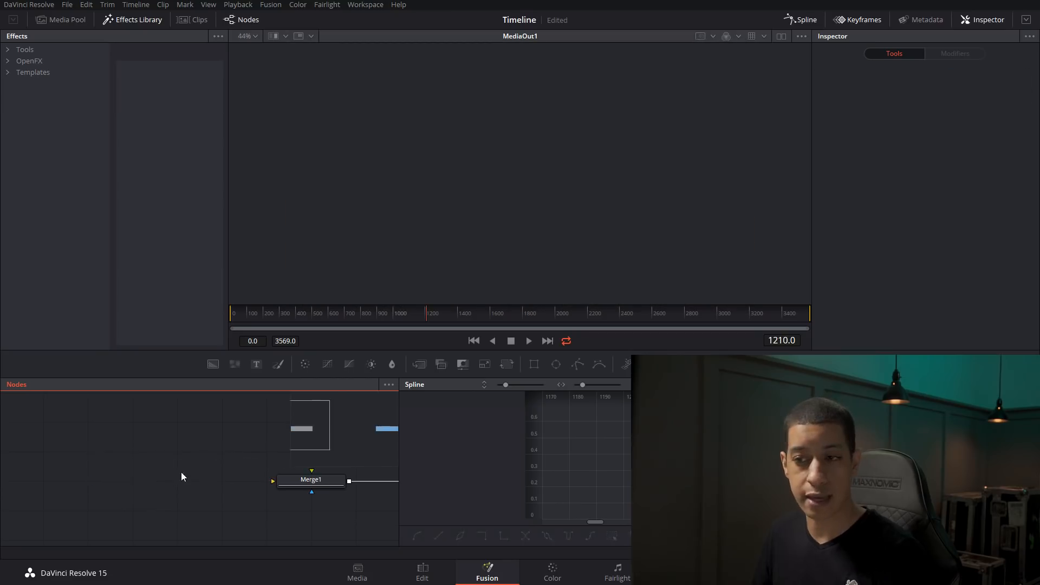
Step: Add a new Media In node using layer 0 and connect it to Merge1's background input
drag(168, 427, 146, 440)
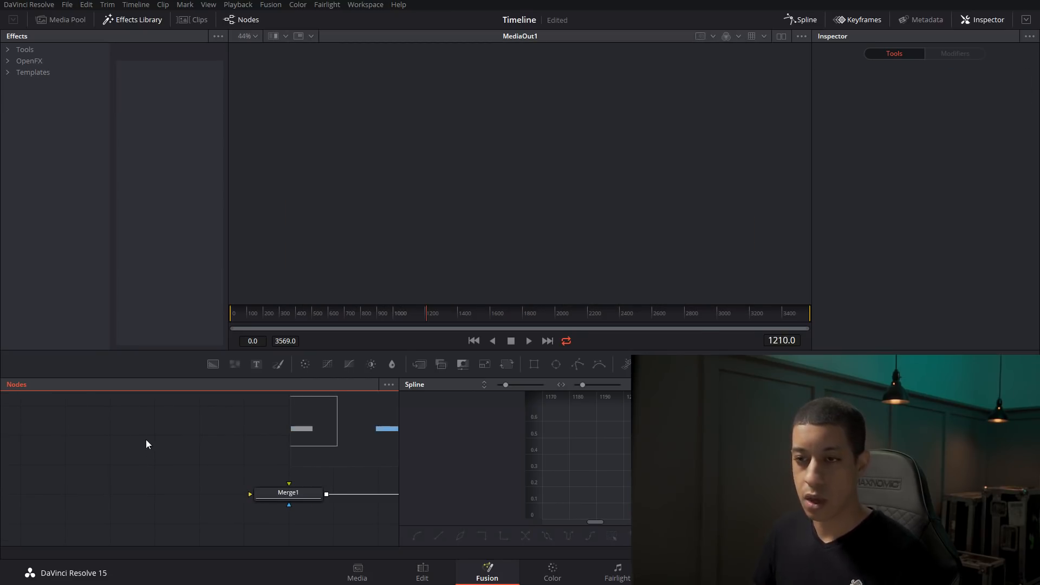
key(shift+space)
text(mediain)
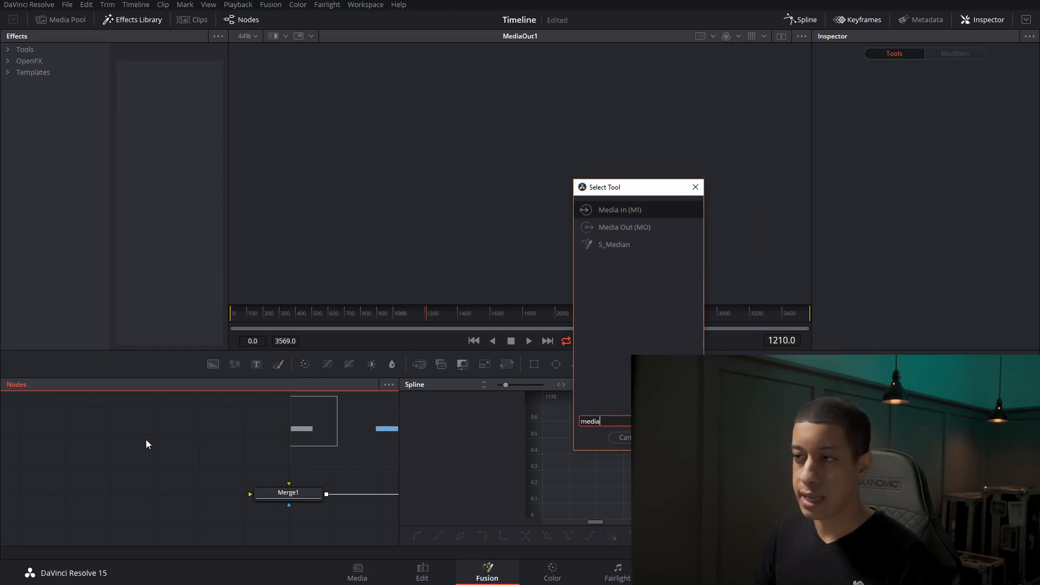
key(Return)
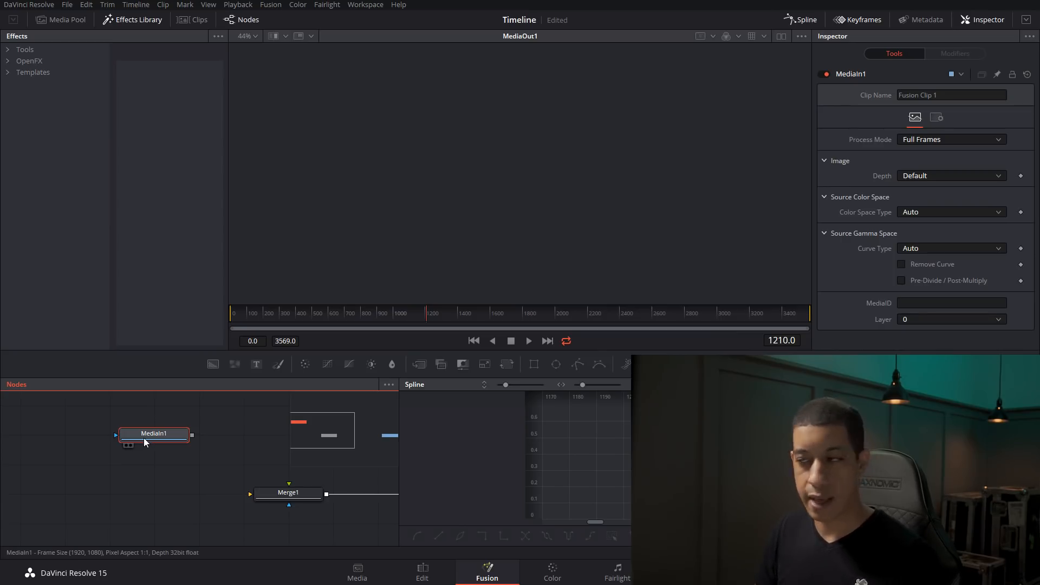
click(941, 320)
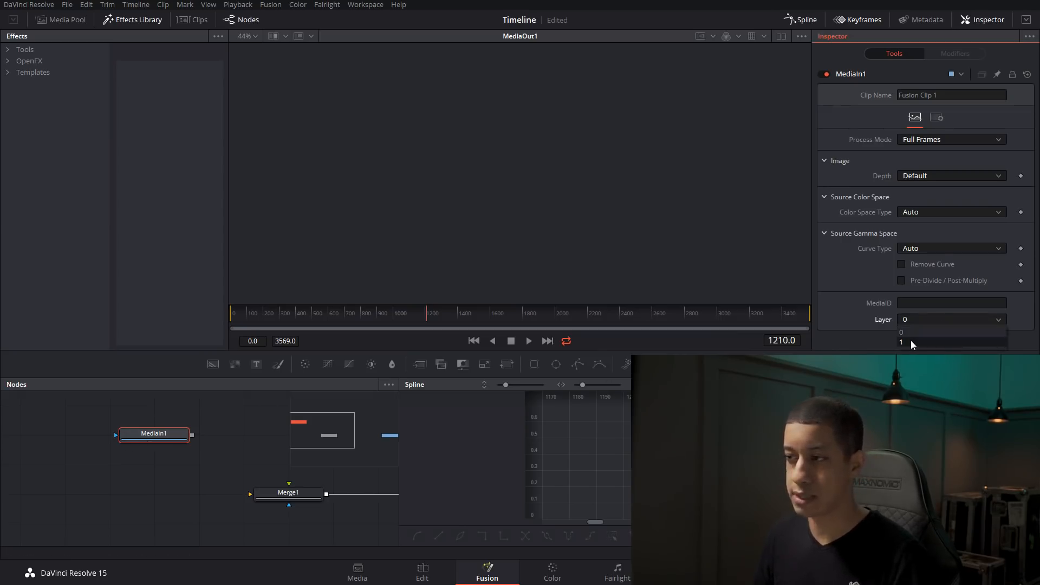
click(916, 332)
drag(193, 436, 263, 492)
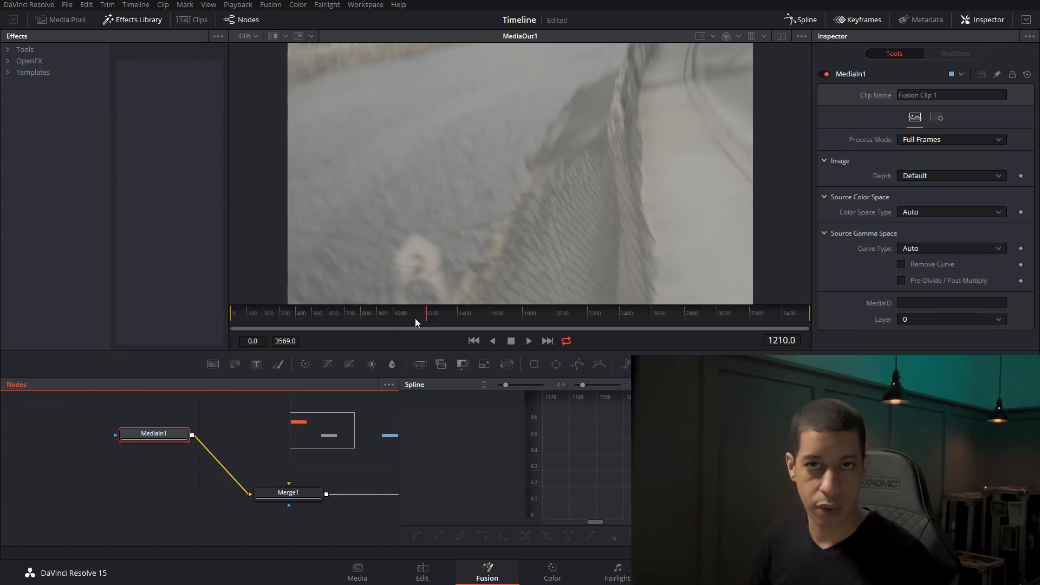
Step: Leave only Timeline 1 open on the Edit page, loading it from the A7SII bin and closing Timeline 2 and the Fusion clip timeline
click(413, 578)
click(69, 371)
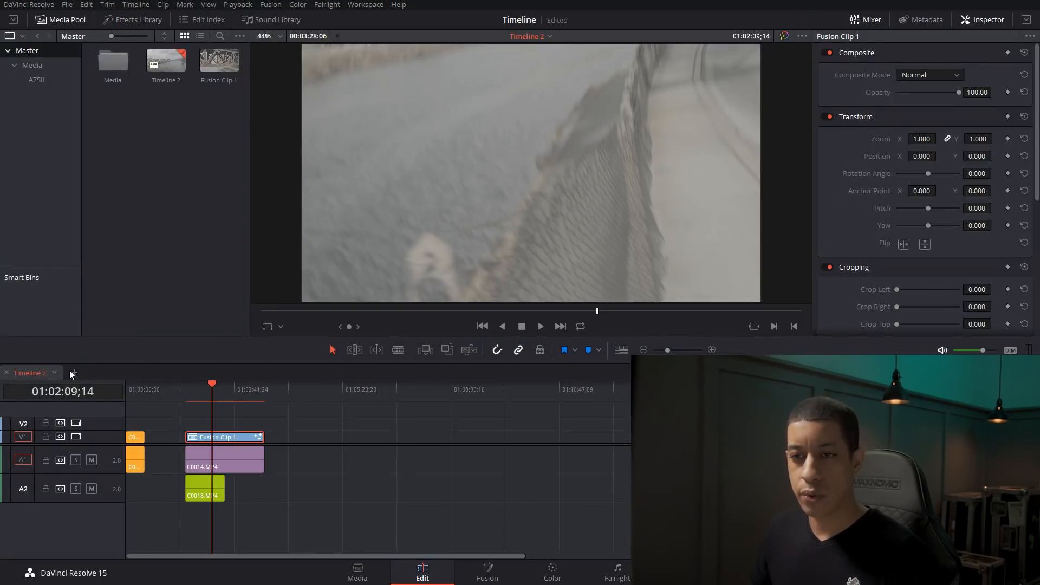
click(36, 80)
scroll(135, 233, down, 5)
double_click(165, 298)
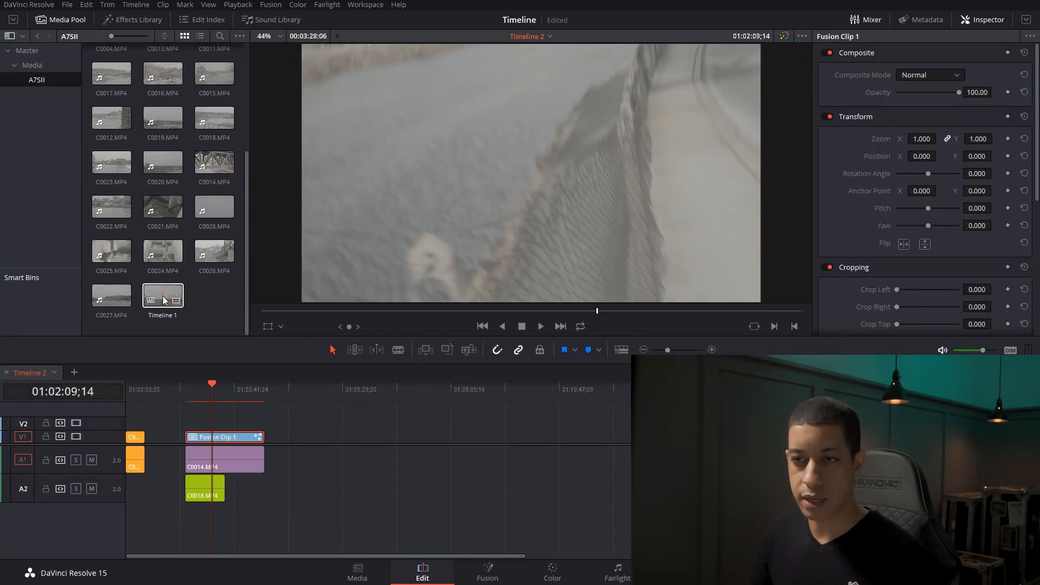
drag(85, 373, 47, 374)
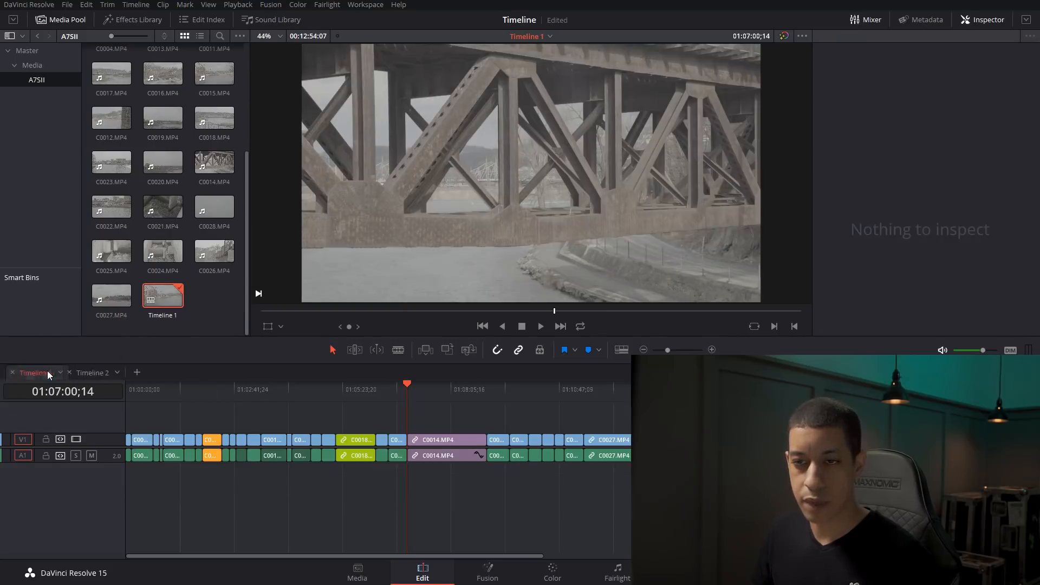
click(88, 376)
click(70, 374)
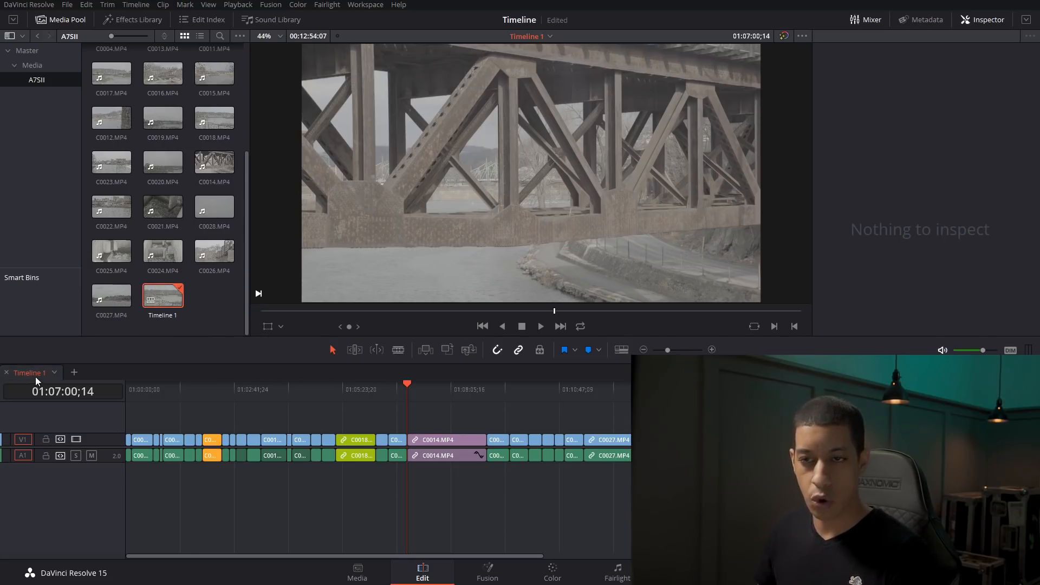
Step: Compare Timeline 2 from the Master bin with the current Timeline 1, and close the comparison window
click(45, 54)
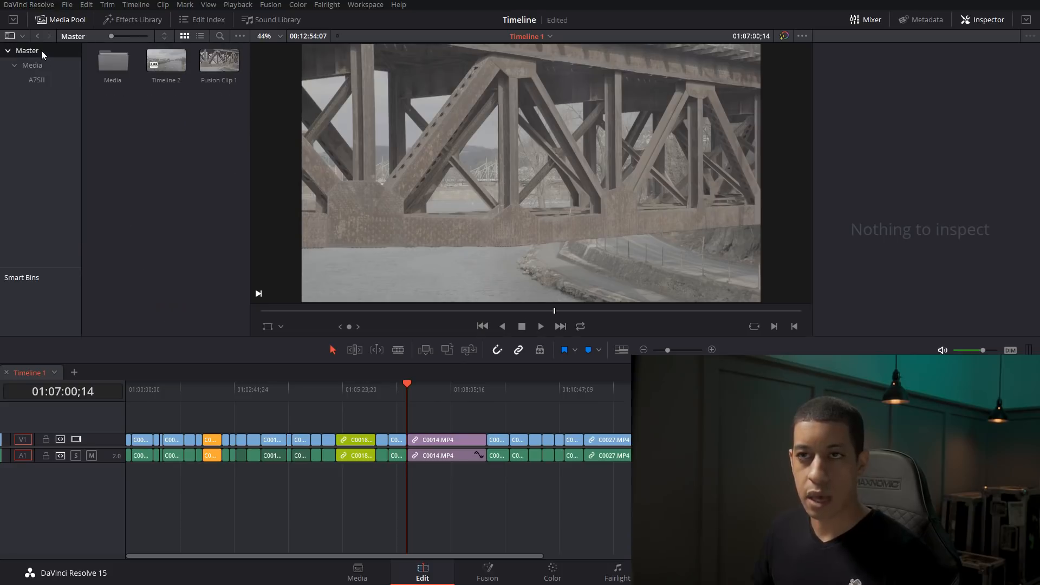
click(170, 74)
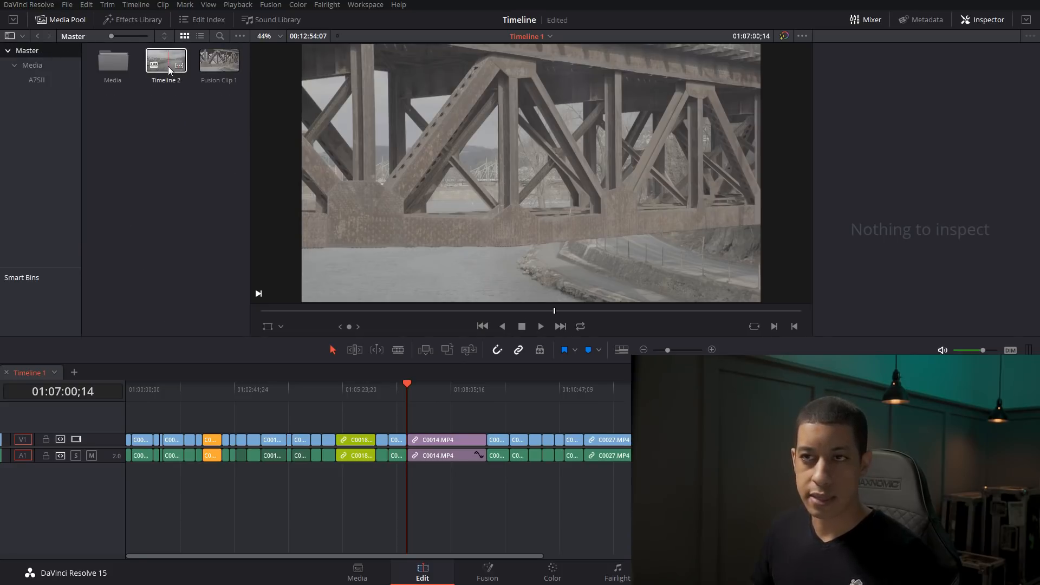
right_click(170, 69)
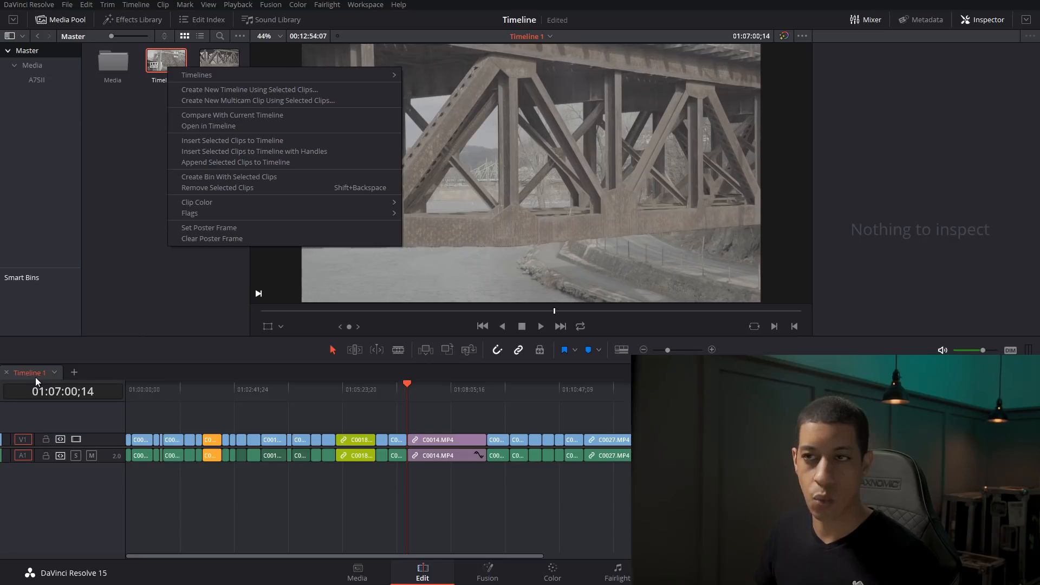
click(150, 142)
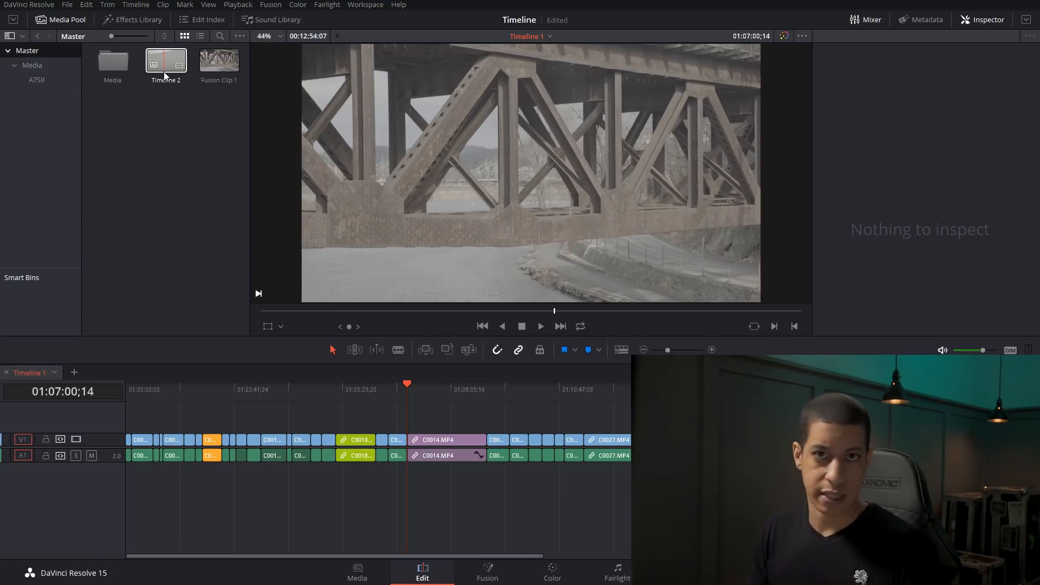
right_click(167, 66)
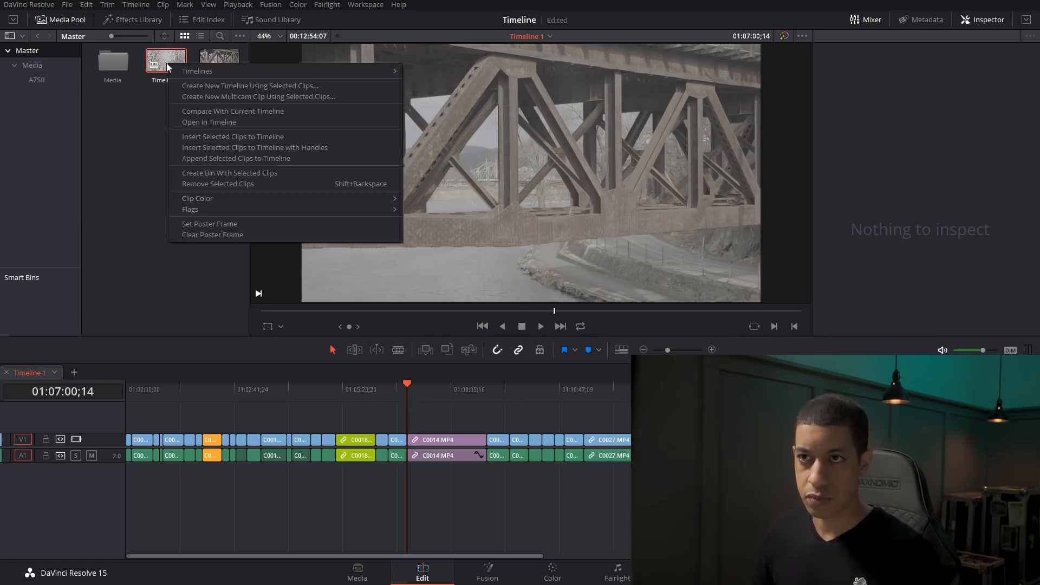
click(226, 111)
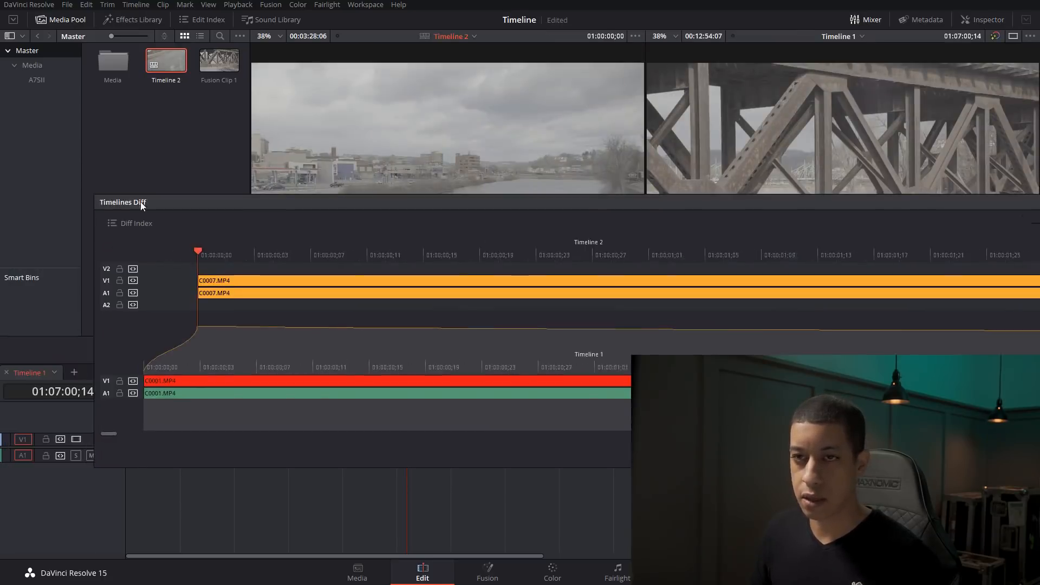
mouse_move(25, 202)
mouse_down()
mouse_move(34, 193)
mouse_move(24, 183)
mouse_up()
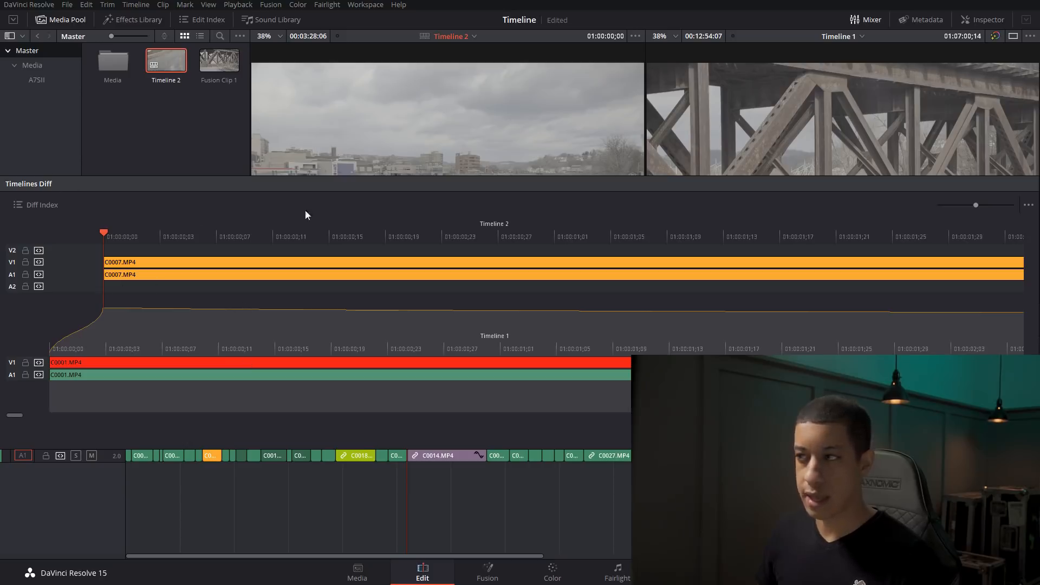
click(1006, 431)
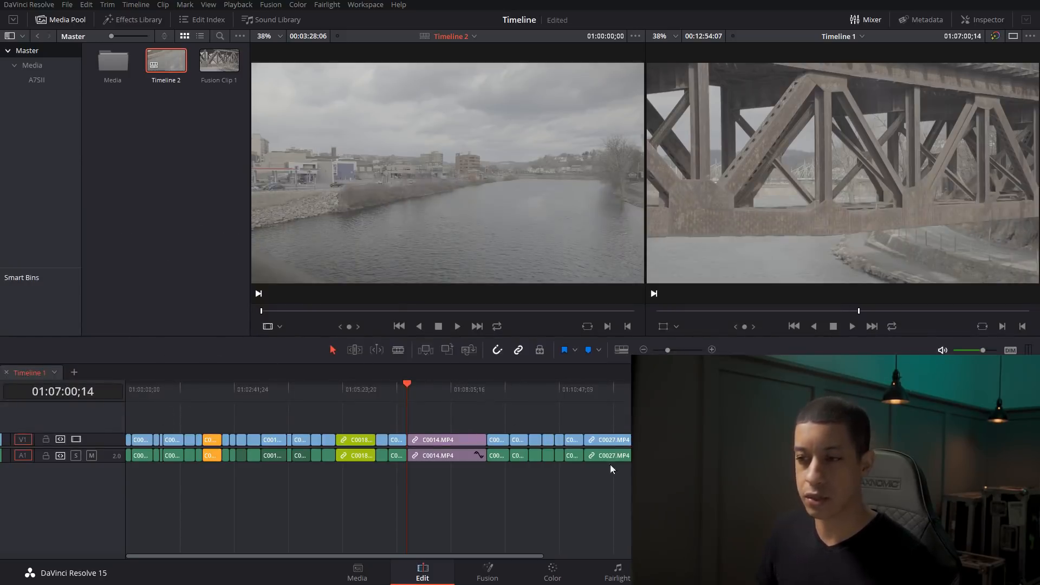
Step: Stack a second timeline pane below Timeline 1 and load Timeline 2 into it
click(75, 372)
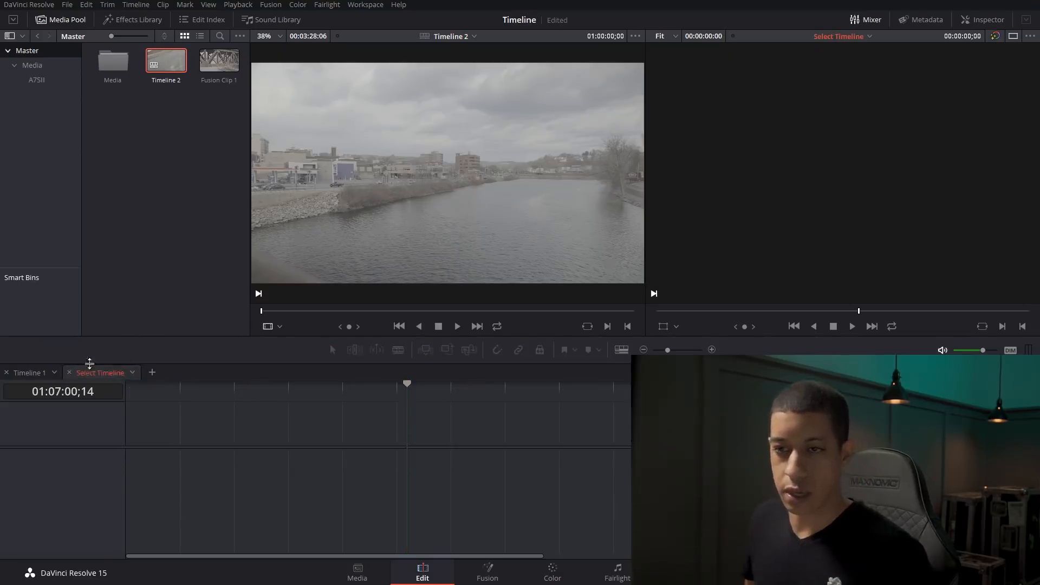
click(132, 373)
click(152, 401)
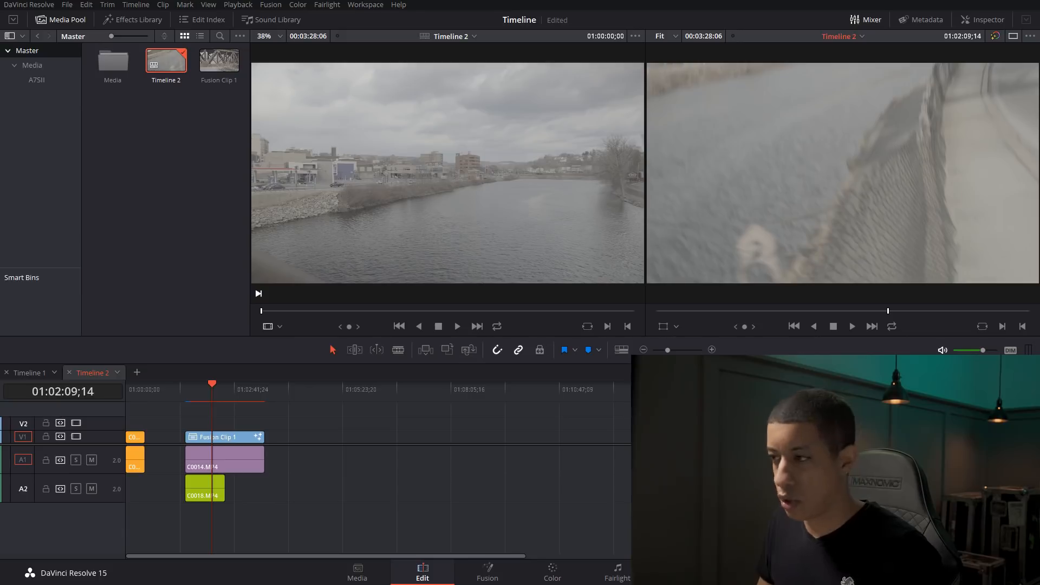
click(902, 373)
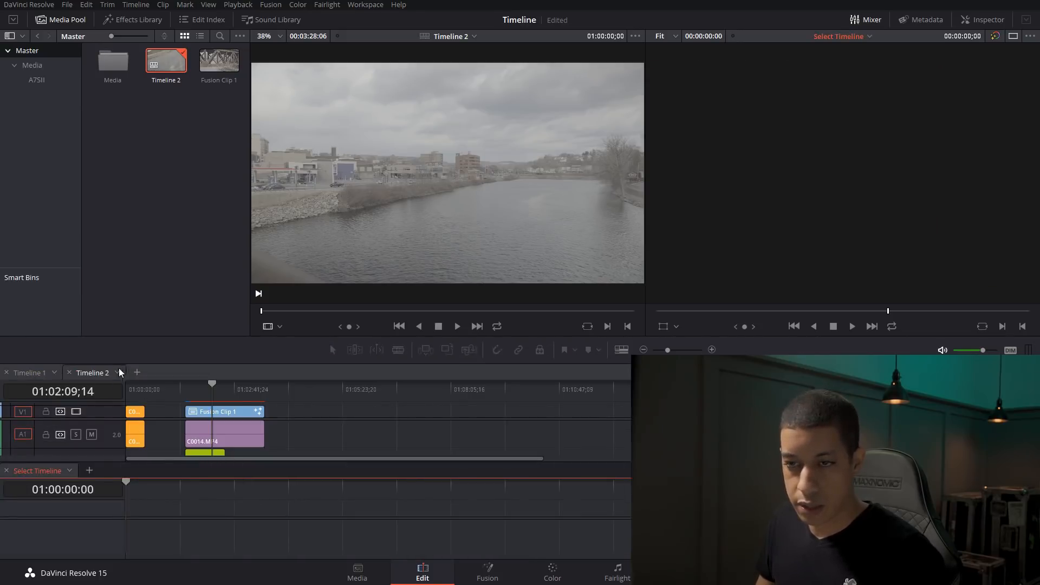
click(69, 373)
click(68, 470)
click(92, 492)
Step: Replace all clips in Timeline 2 with a copy of every Timeline 1 clip, pasted at the timeline's start
drag(623, 437, 128, 411)
drag(286, 511, 79, 540)
key(BackSpace)
scroll(80, 539, down, 1)
drag(237, 548, 173, 553)
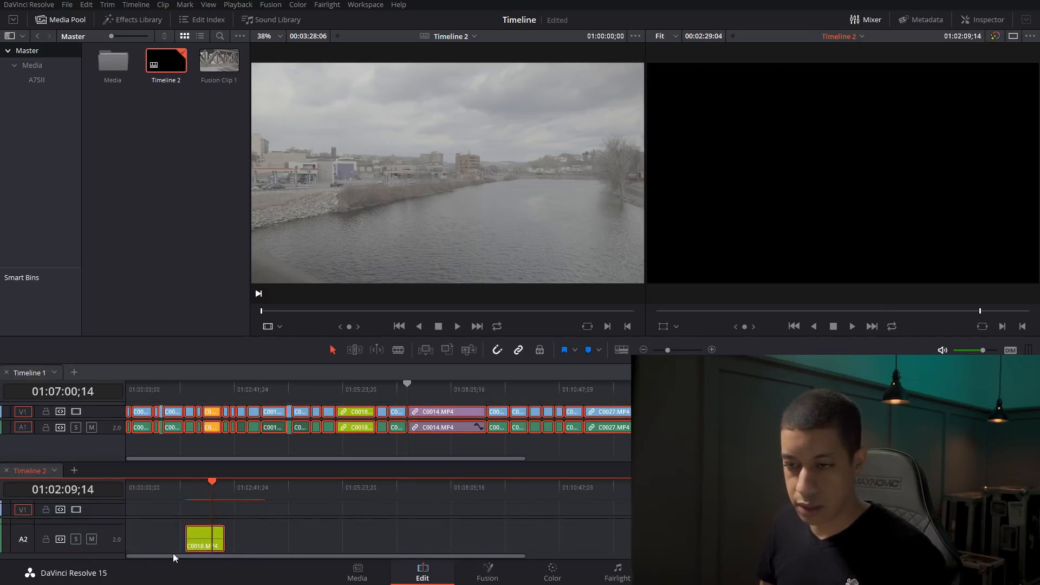
key(BackSpace)
drag(201, 487, 23, 490)
key(ctrl+v)
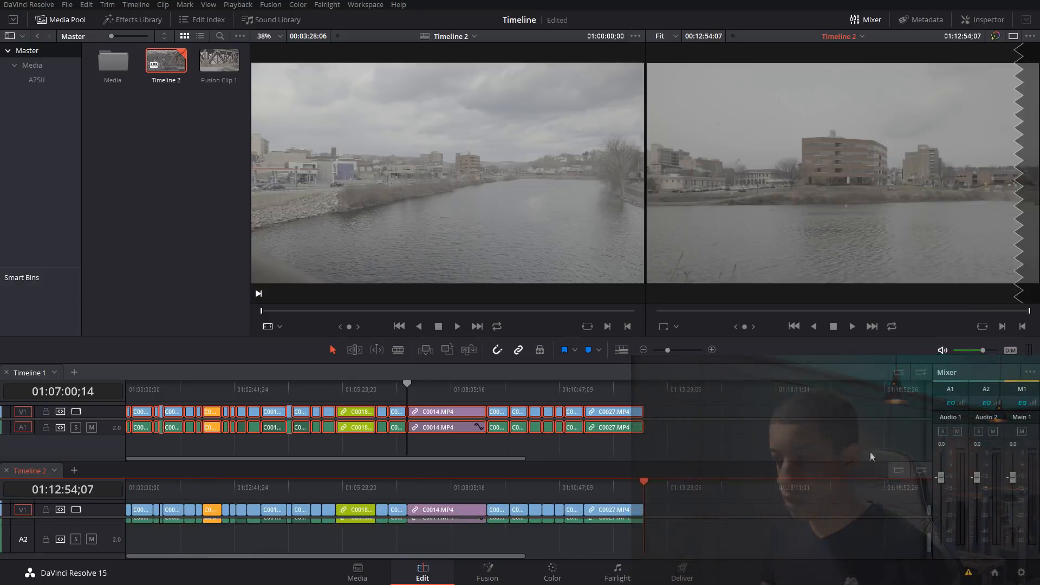
Step: Show only Timeline 2 and ripple-trim its C0014 clip, moving it to V2 with its audio on A2
click(899, 372)
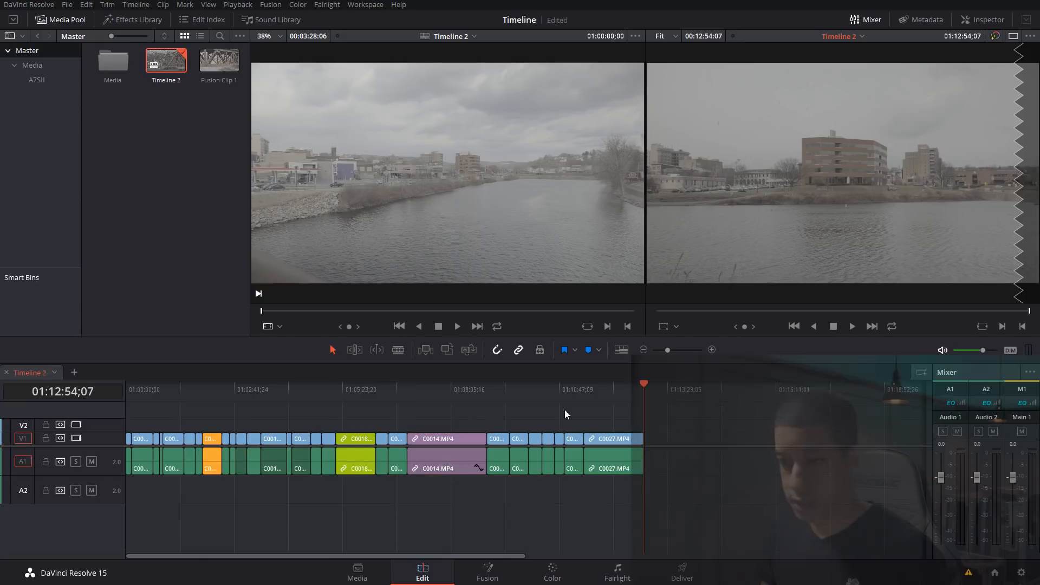
drag(442, 442, 558, 440)
click(531, 412)
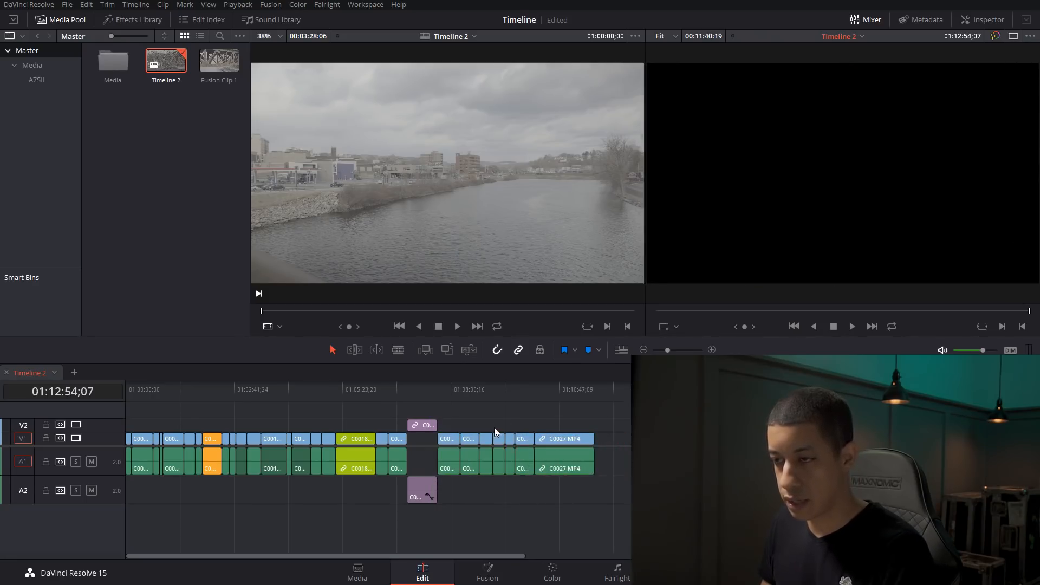
Step: In Timeline 2, ripple-delete the three clips before C0026 and move C0018 to V2 with its audio on A2, closing the gap before it
drag(486, 430, 512, 458)
key(Delete)
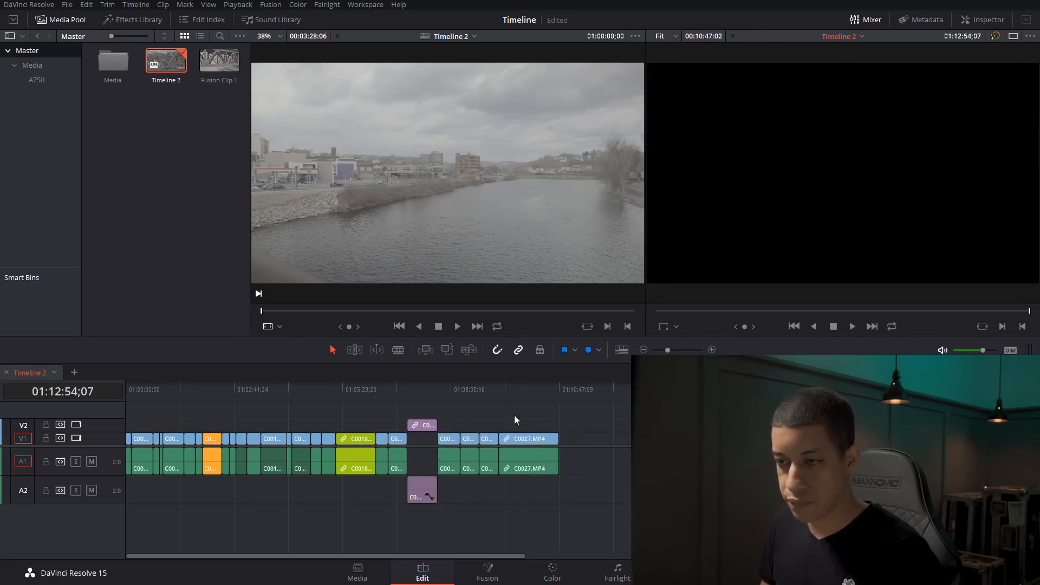
mouse_move(347, 442)
mouse_down()
mouse_move(346, 429)
mouse_move(340, 441)
mouse_up()
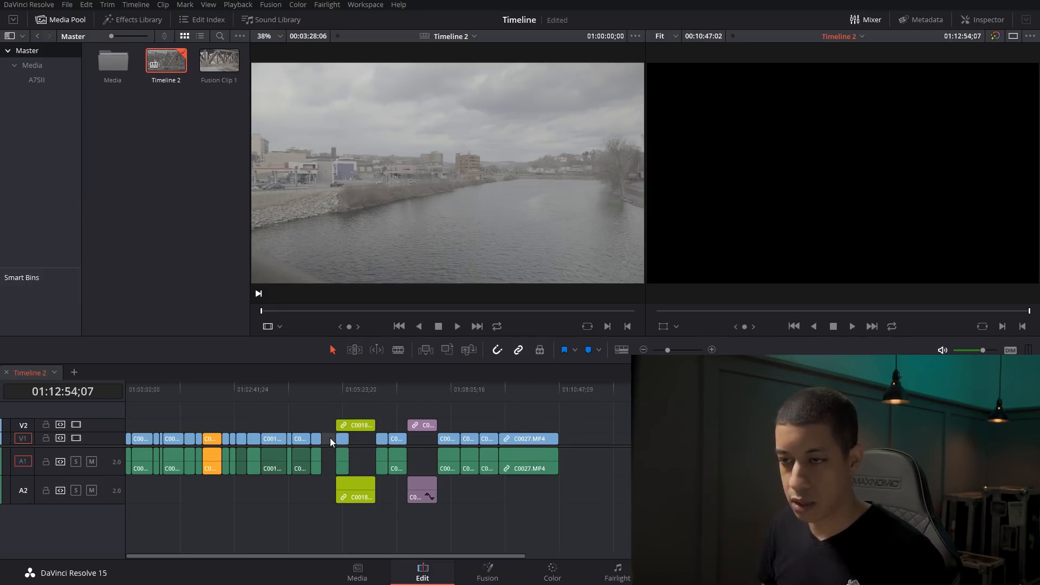
click(330, 439)
key(Delete)
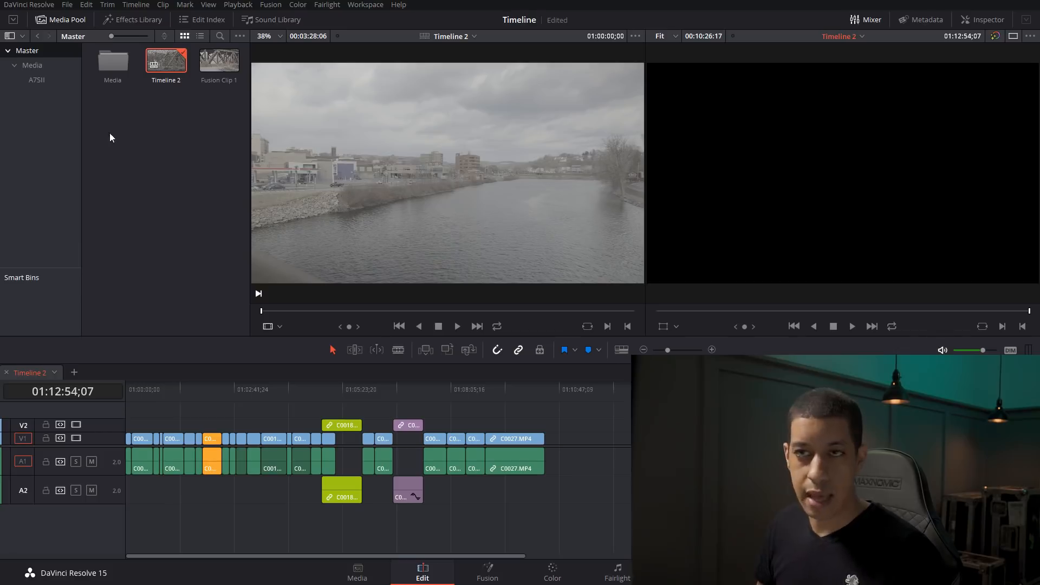
Step: Compare Timeline 1 from the A7SII bin with the current Timeline 2, showing both timelines at full length in the comparison
click(37, 80)
scroll(162, 216, down, 3)
click(156, 254)
right_click(157, 295)
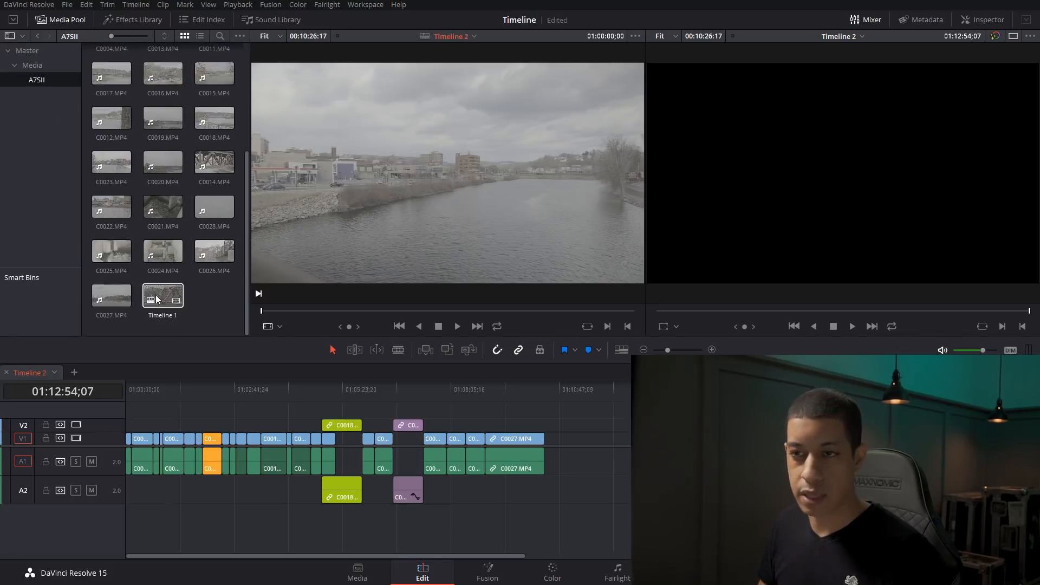
click(219, 345)
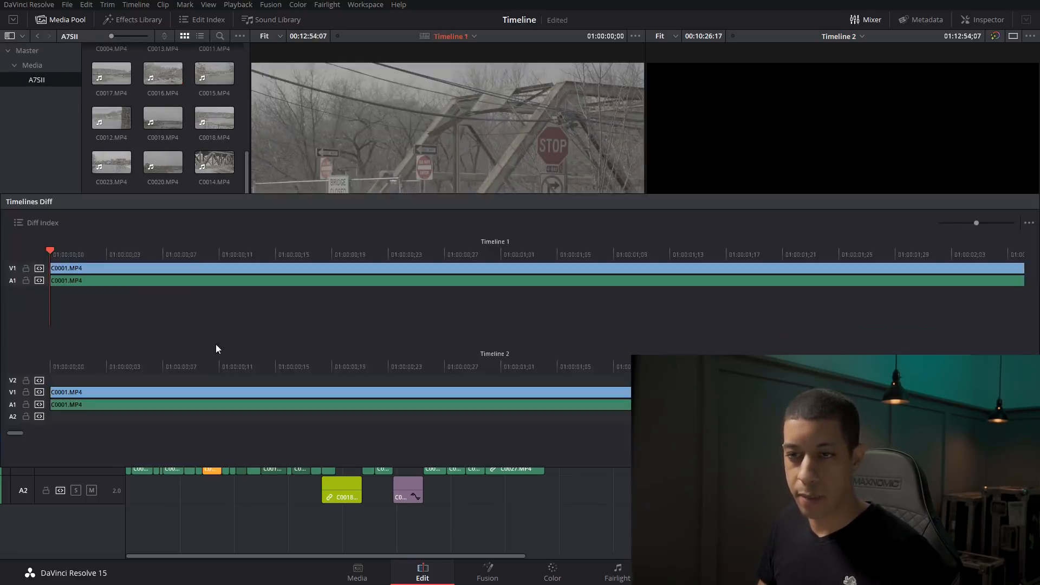
drag(976, 224, 947, 227)
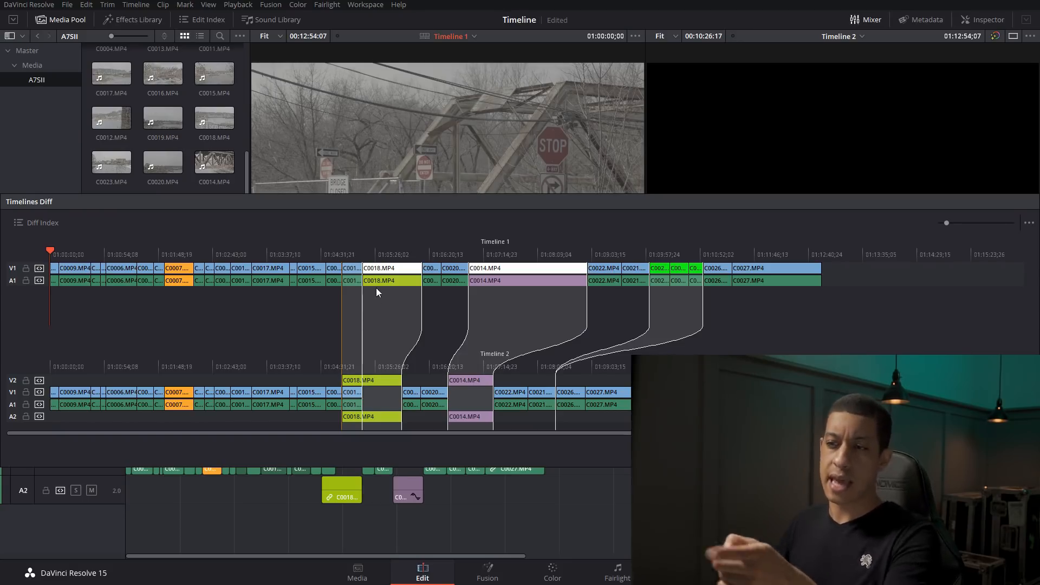
Step: Scrub both timelines around the C0014 clip to compare their frames in the viewers, and close the comparison window
drag(583, 367, 436, 382)
drag(498, 209, 502, 297)
mouse_move(433, 456)
mouse_down()
mouse_move(404, 463)
mouse_move(414, 464)
mouse_up()
drag(432, 348, 474, 348)
mouse_move(423, 458)
mouse_down()
mouse_move(480, 471)
mouse_move(434, 470)
mouse_up()
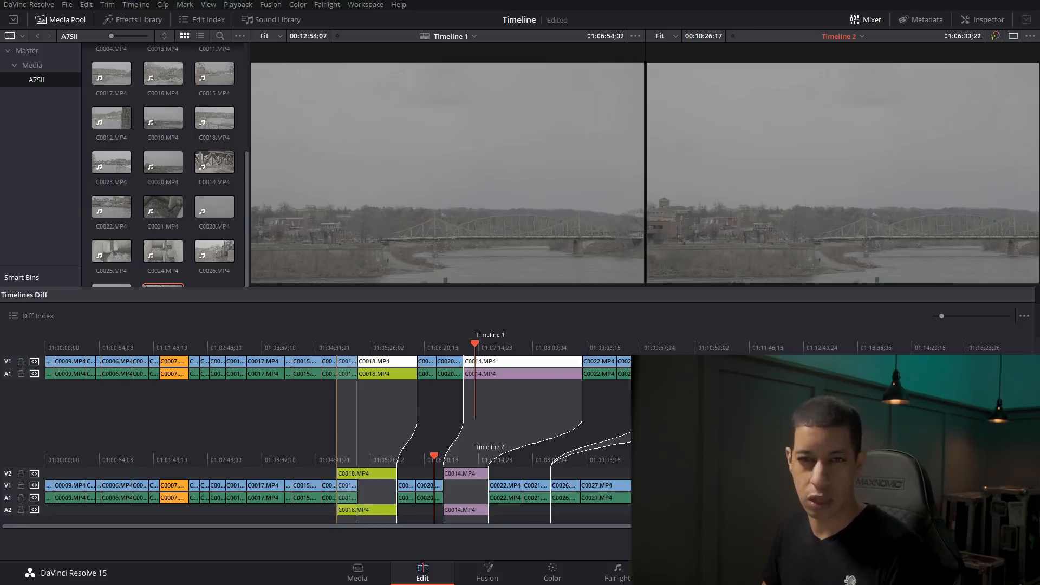
click(953, 543)
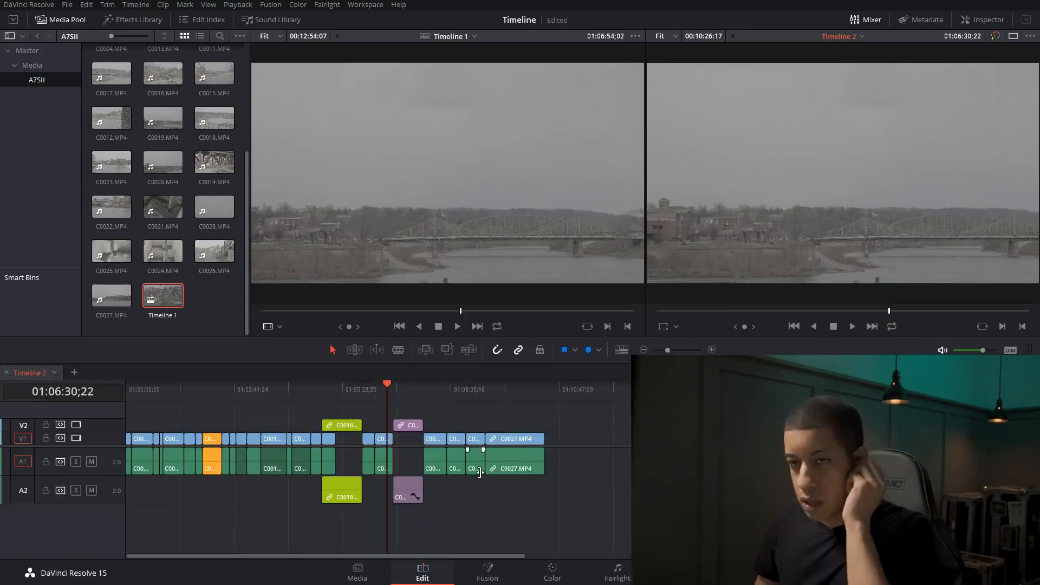
Step: Show the Master bin and, in Timeline 2, shift the C0027 clip slightly later and trim both its start and end
click(50, 51)
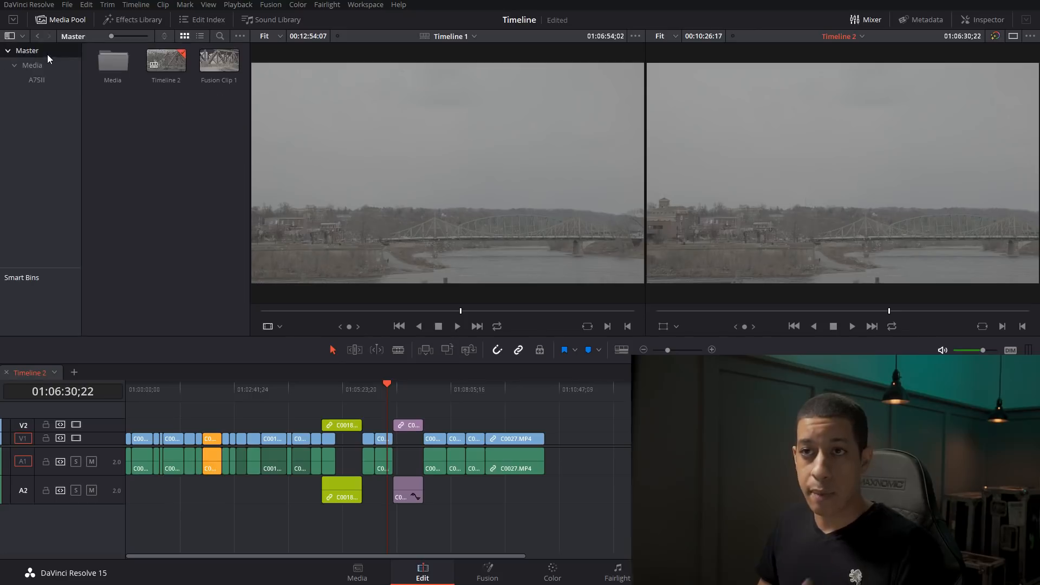
click(208, 73)
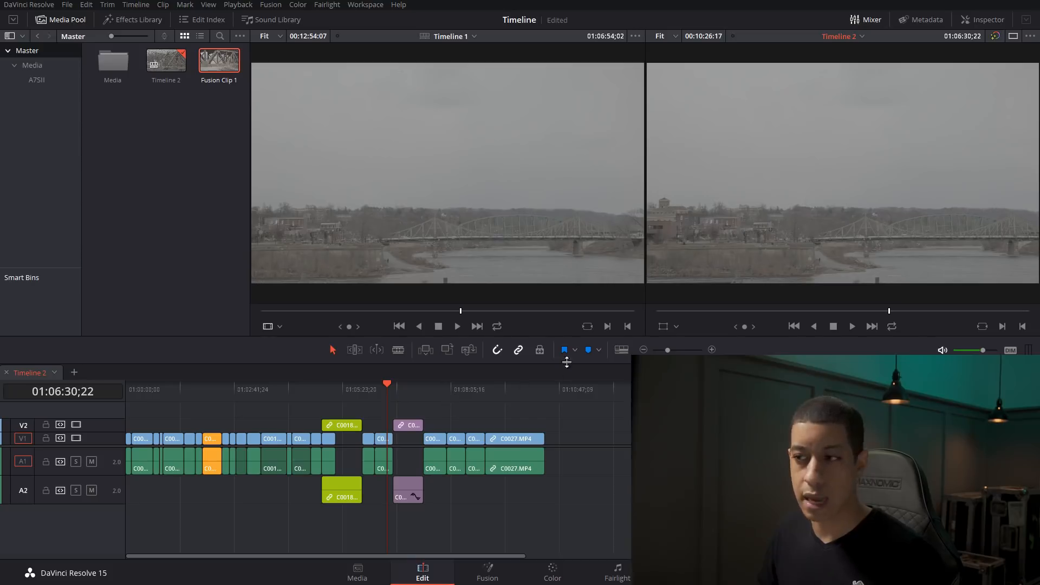
click(712, 350)
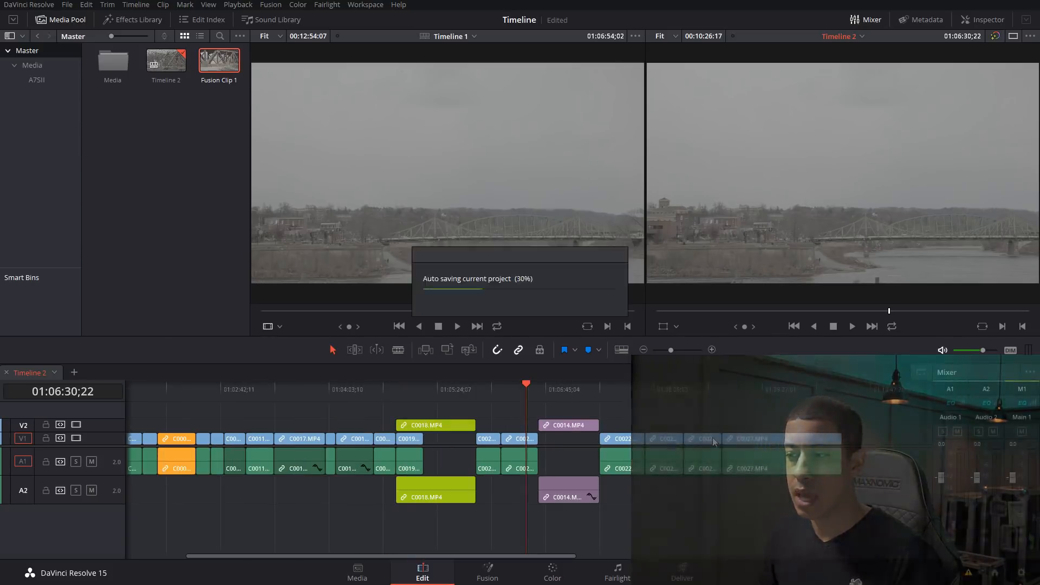
mouse_move(766, 439)
mouse_down()
mouse_move(777, 434)
mouse_move(780, 444)
mouse_move(750, 442)
mouse_up()
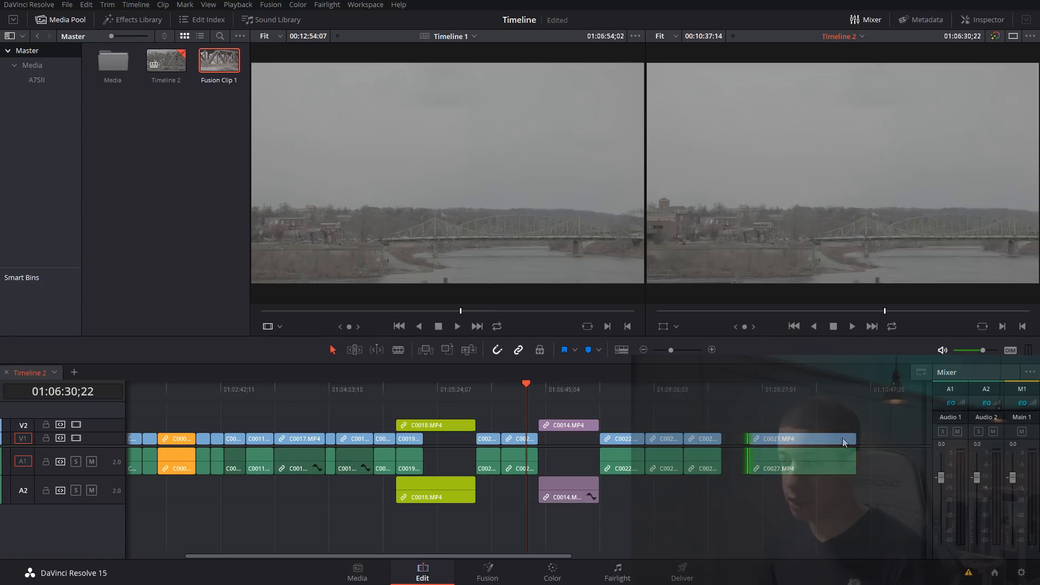
drag(854, 437, 833, 437)
Step: Place the playhead on the trimmed C0027 clip and view it on the Fusion page
click(765, 400)
right_click(795, 445)
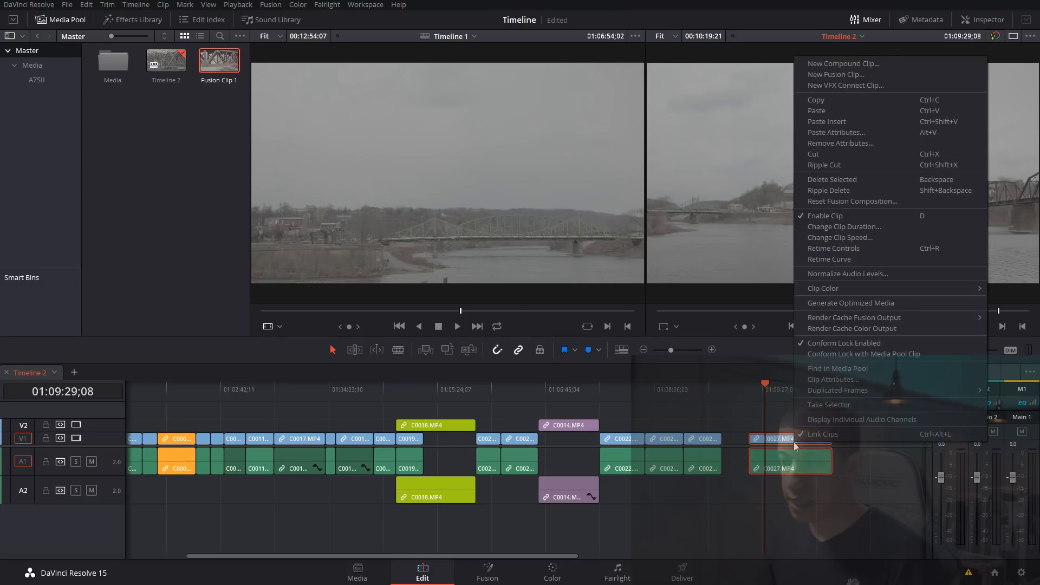
click(774, 443)
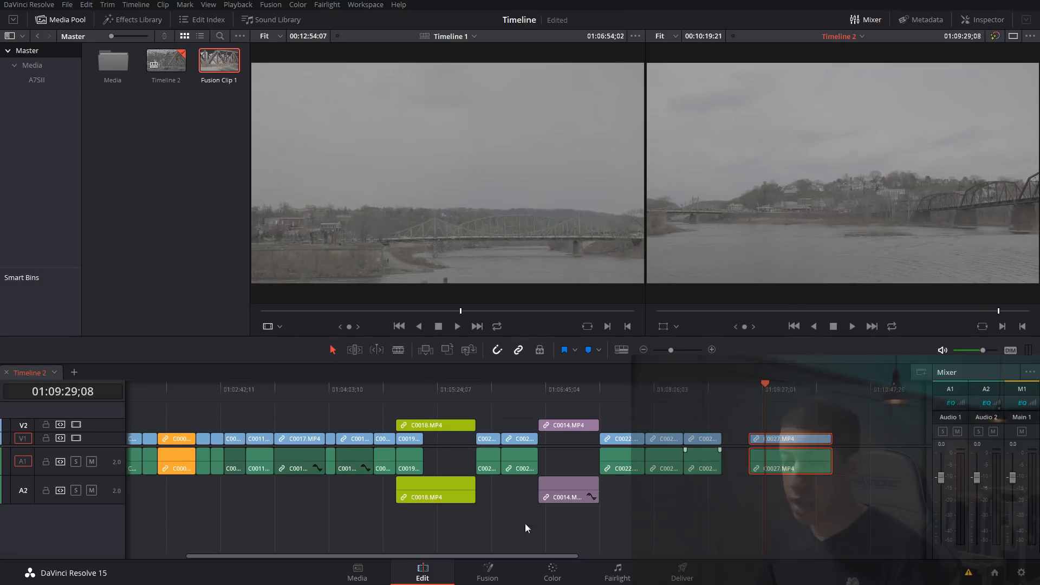
click(497, 577)
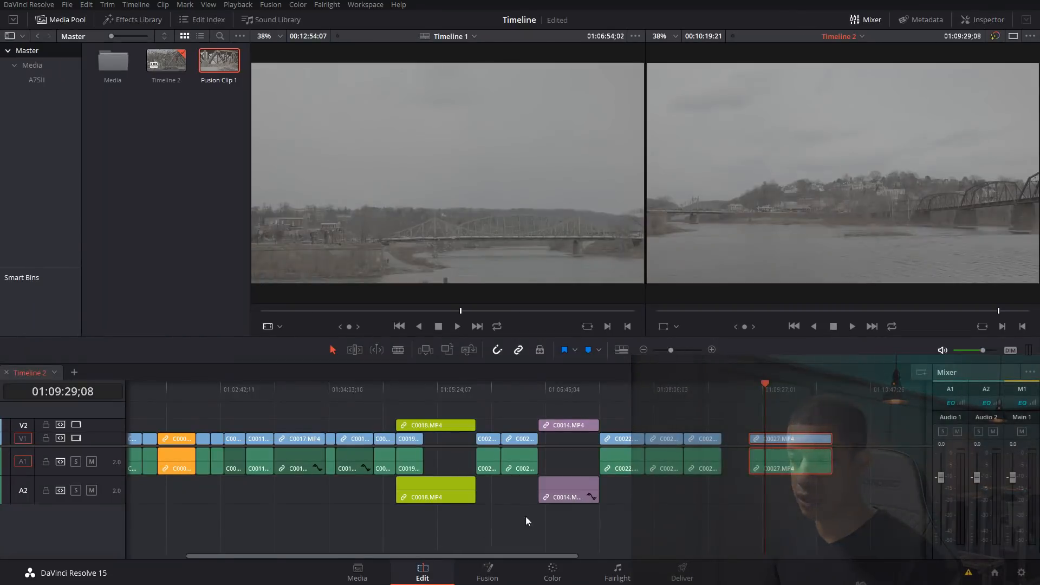
Step: Convert C0027 into a new Fusion clip, view its frame range on the Fusion page, and return to the Edit page
right_click(787, 440)
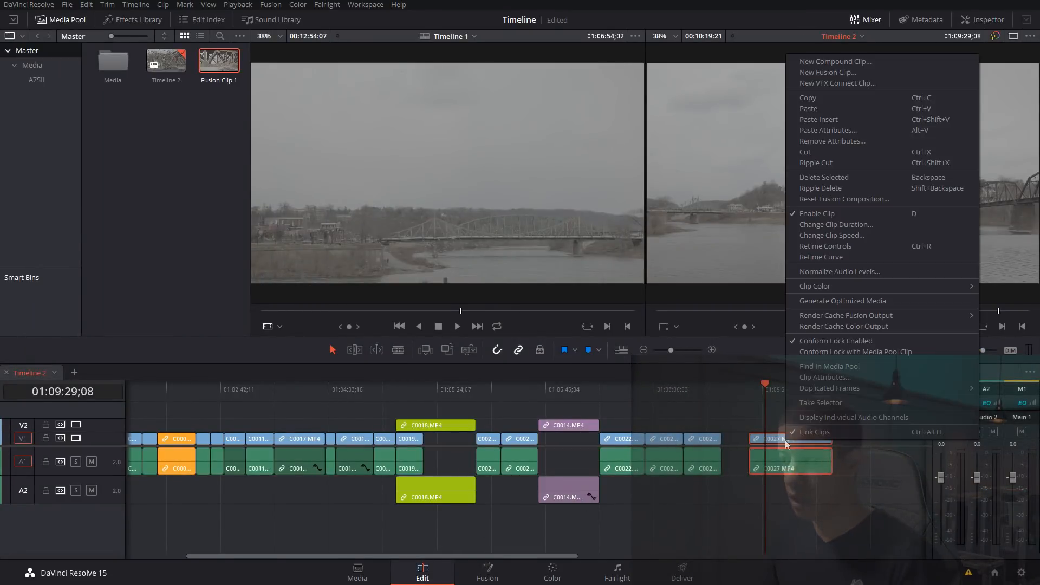
click(843, 75)
click(502, 578)
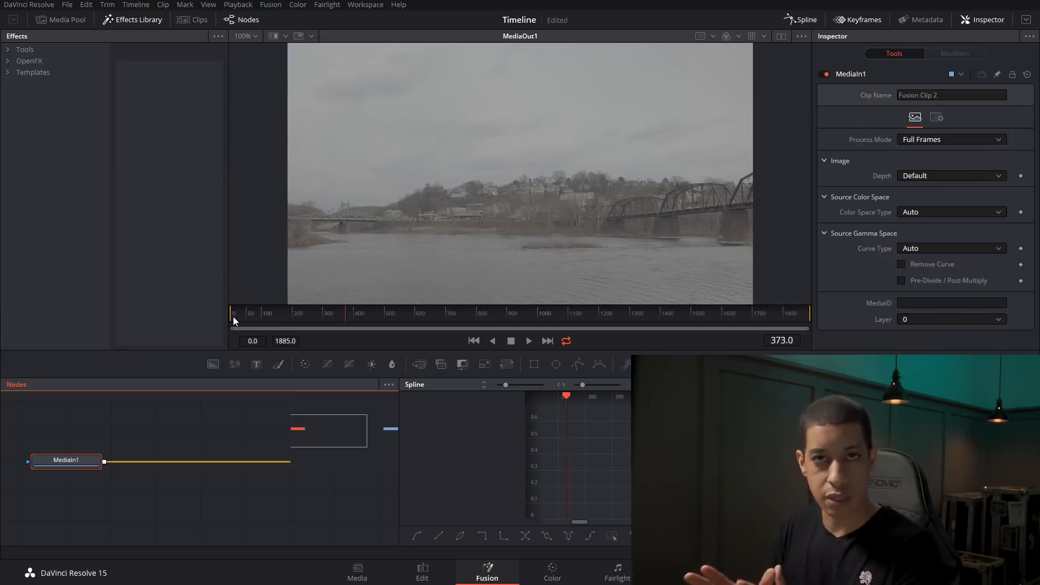
click(421, 571)
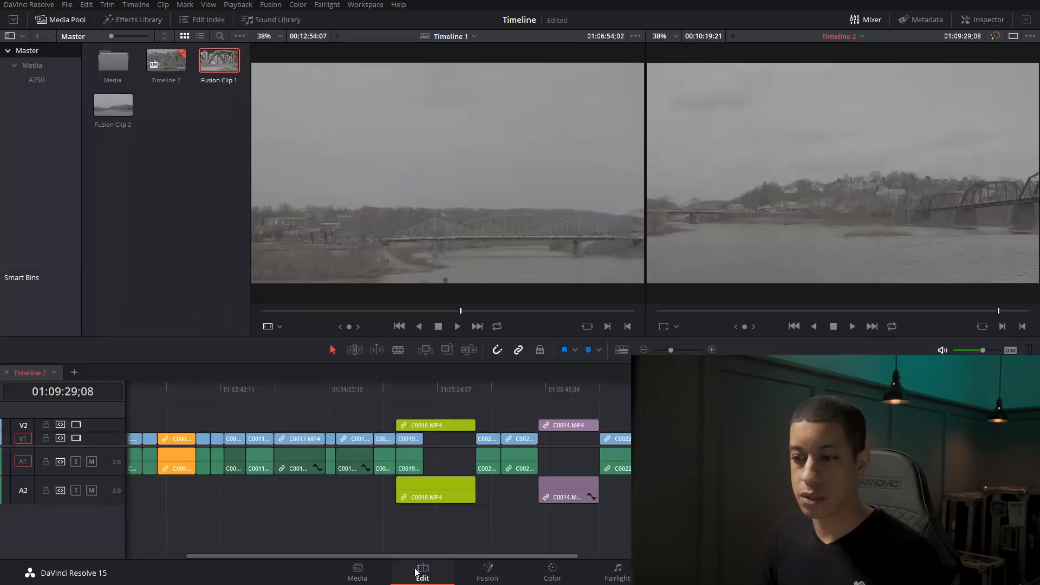
Step: View the plain C0027 clip on the Fusion page at frame 50, with the time ruler showing the frames before its trimmed start
click(479, 575)
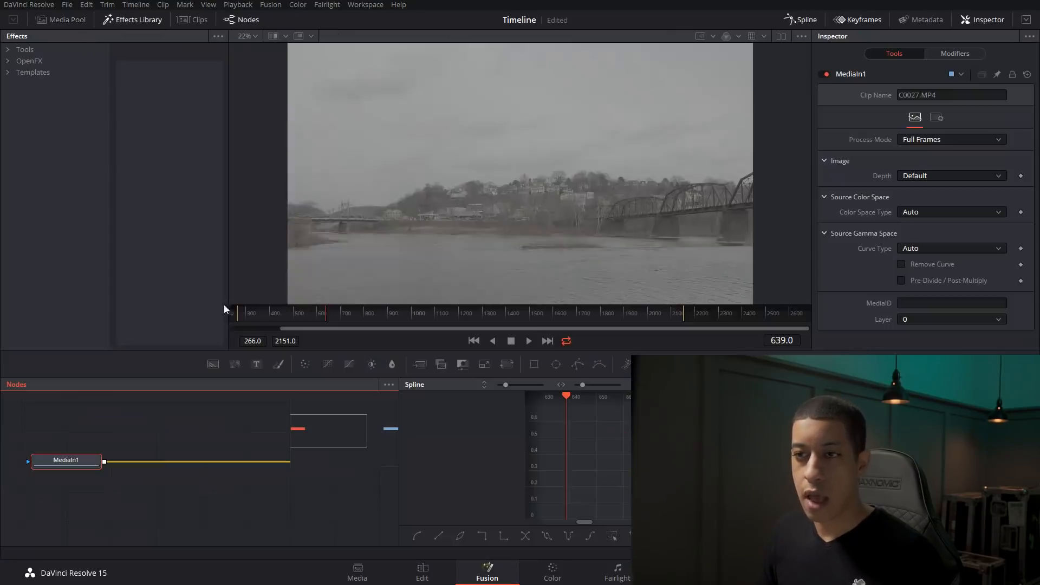
double_click(778, 340)
text(50)
key(Return)
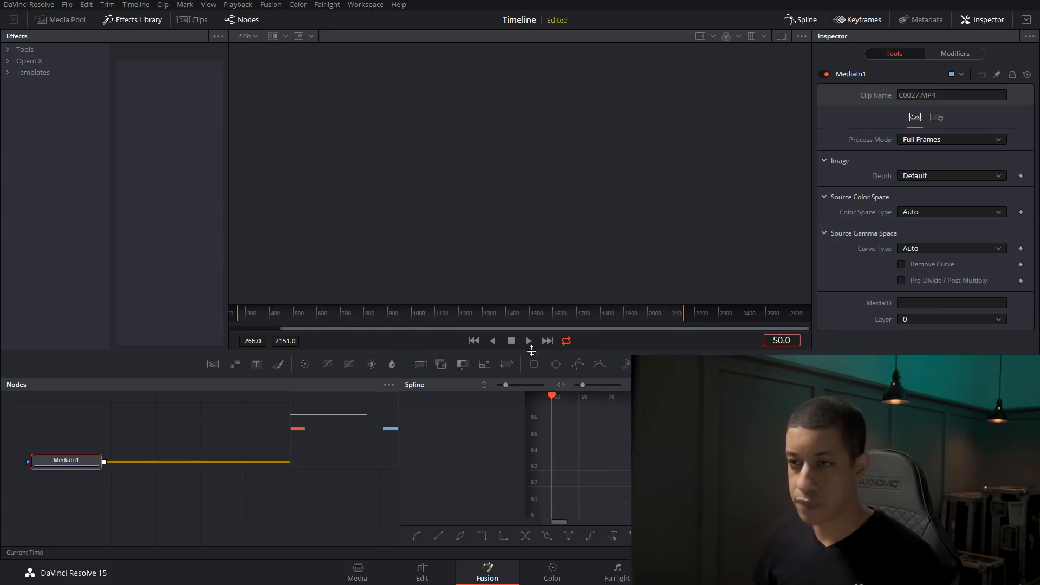
drag(325, 328, 260, 340)
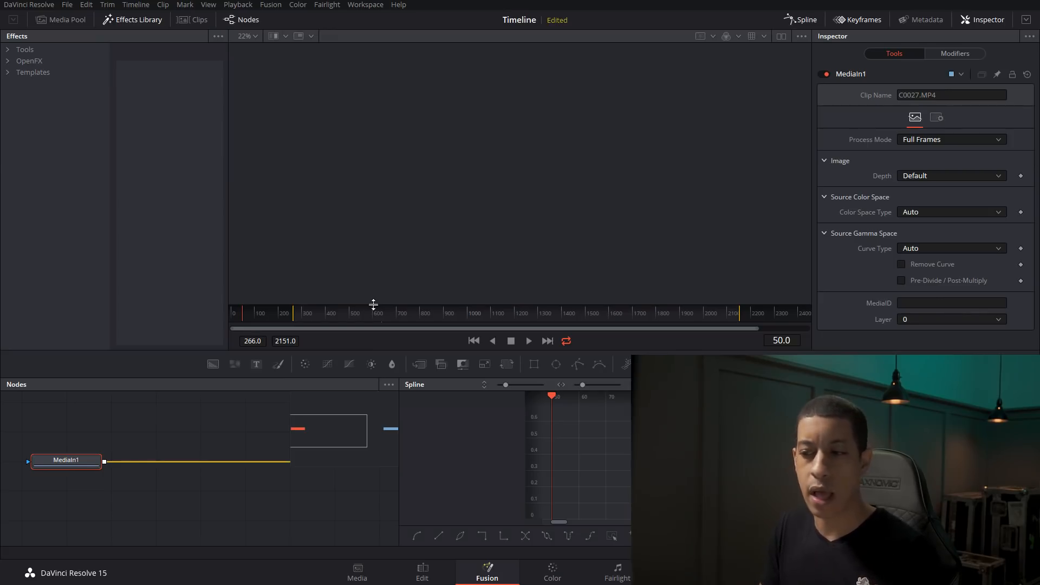
Step: Return to the Edit page, move the playhead to the start of C0027, and import the asphalt-cars image into the Master bin
click(422, 572)
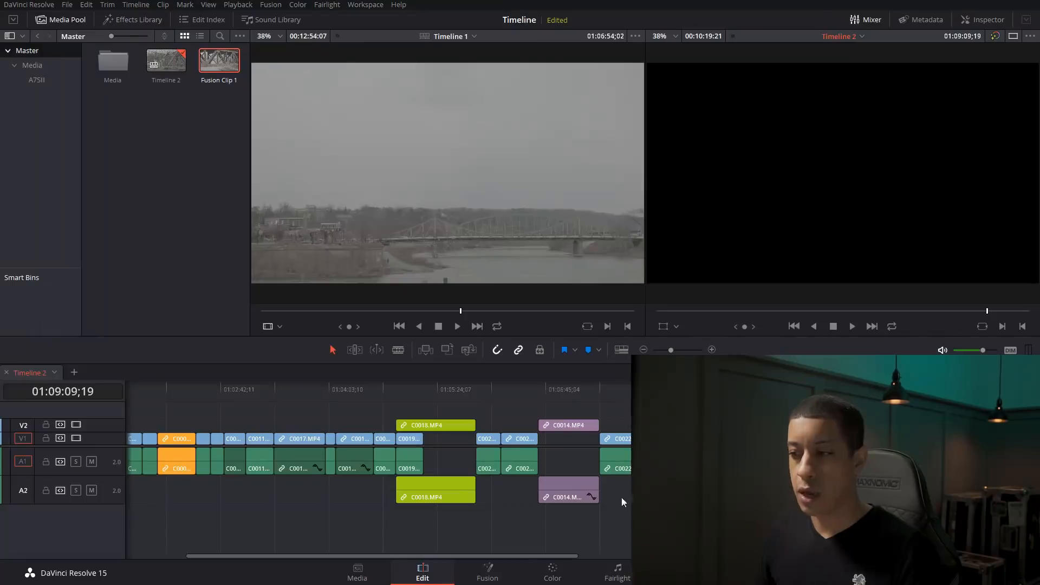
key(Down)
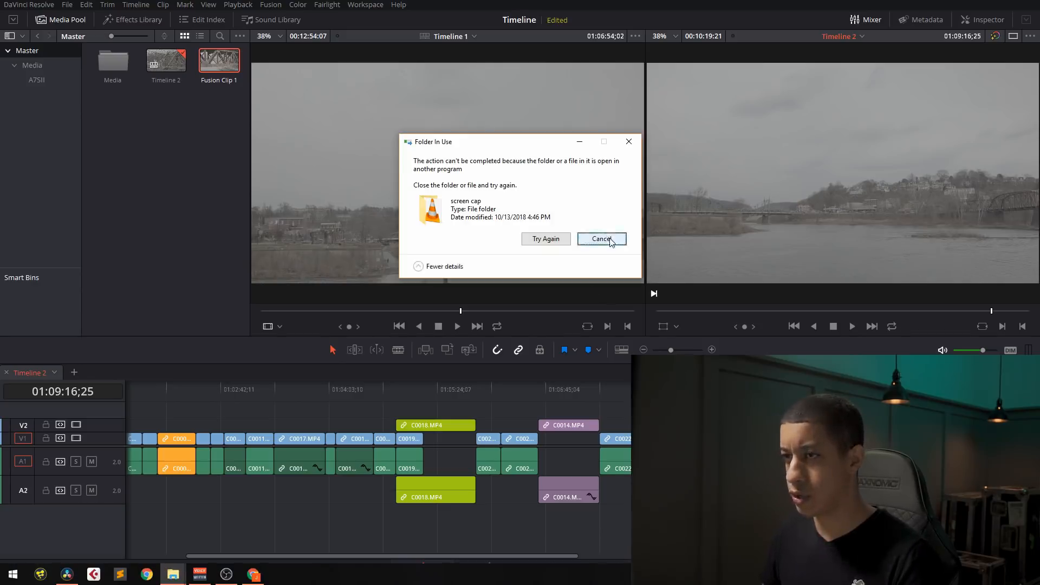
click(602, 239)
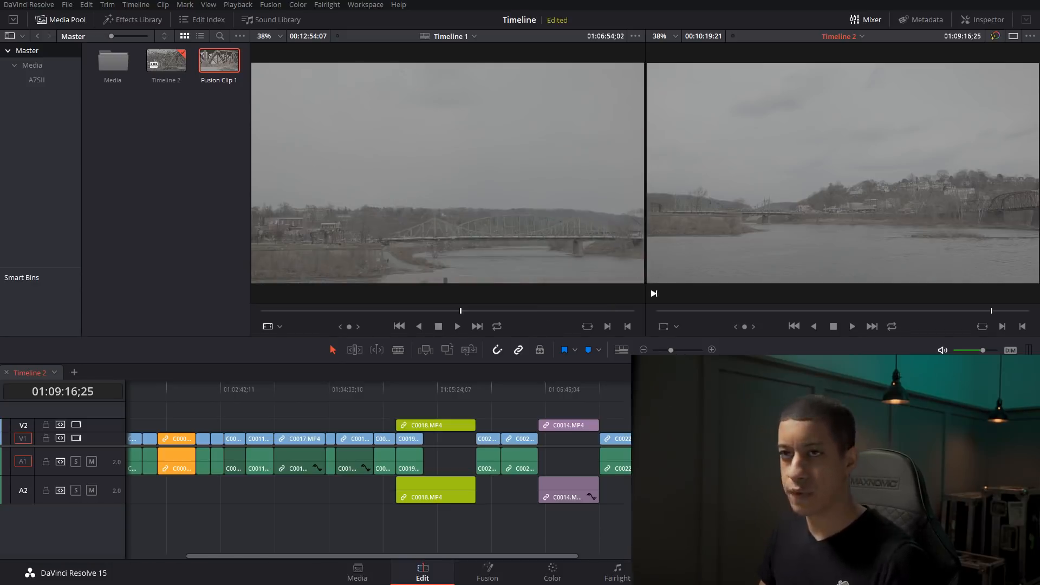
drag(163, 144, 151, 141)
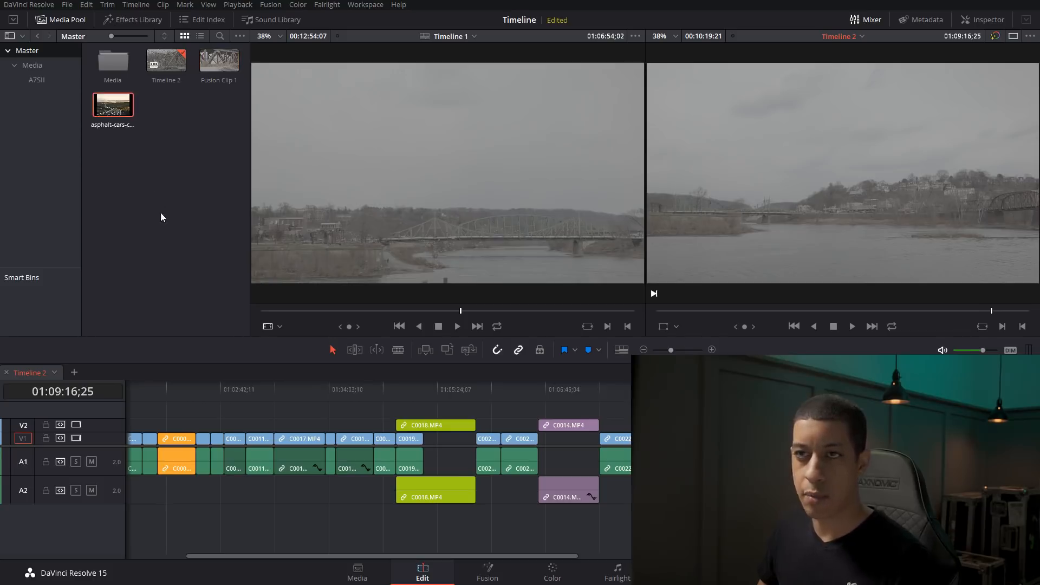
Step: Add the asphalt-cars image to V1 after C0027 and check the frame size of its MediaIn1 node on the Fusion page
click(114, 115)
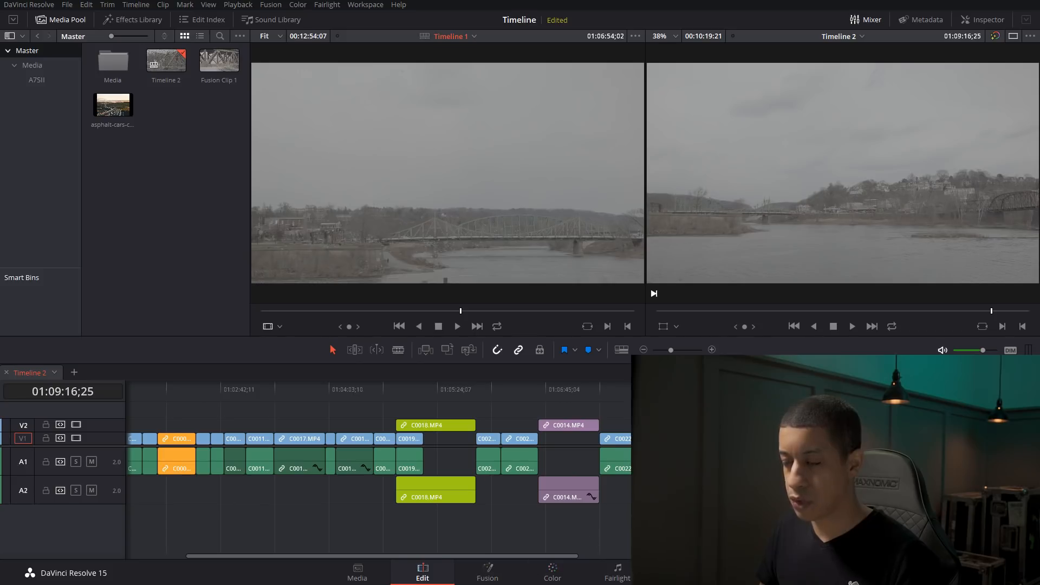
click(102, 106)
drag(102, 106, 849, 442)
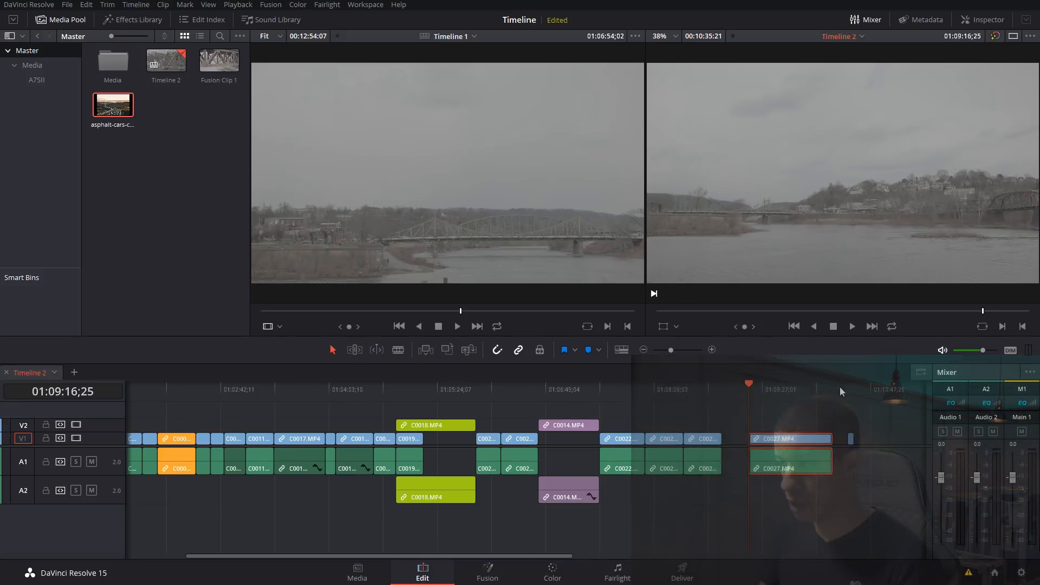
click(486, 573)
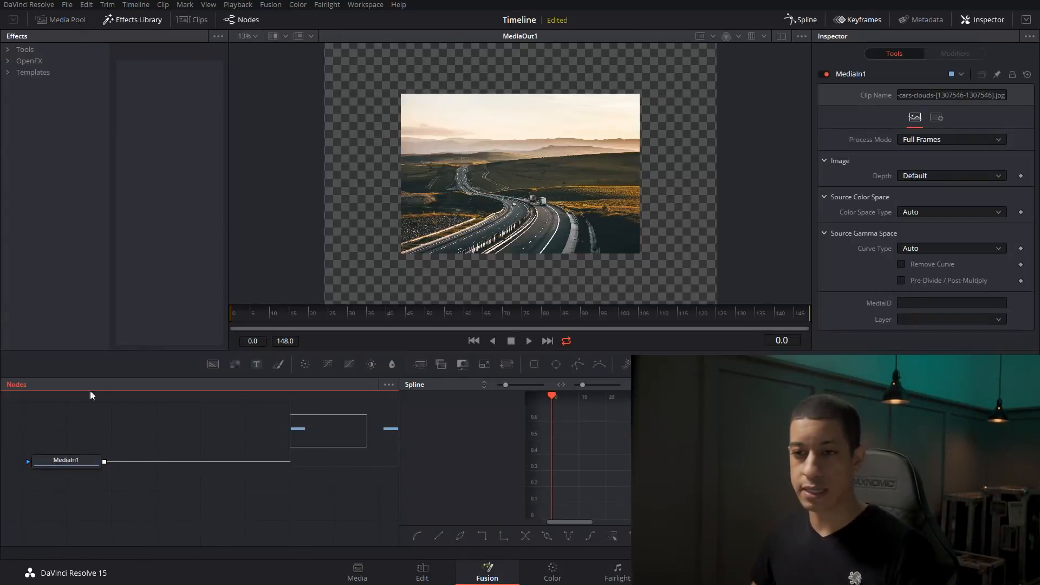
mouse_move(43, 464)
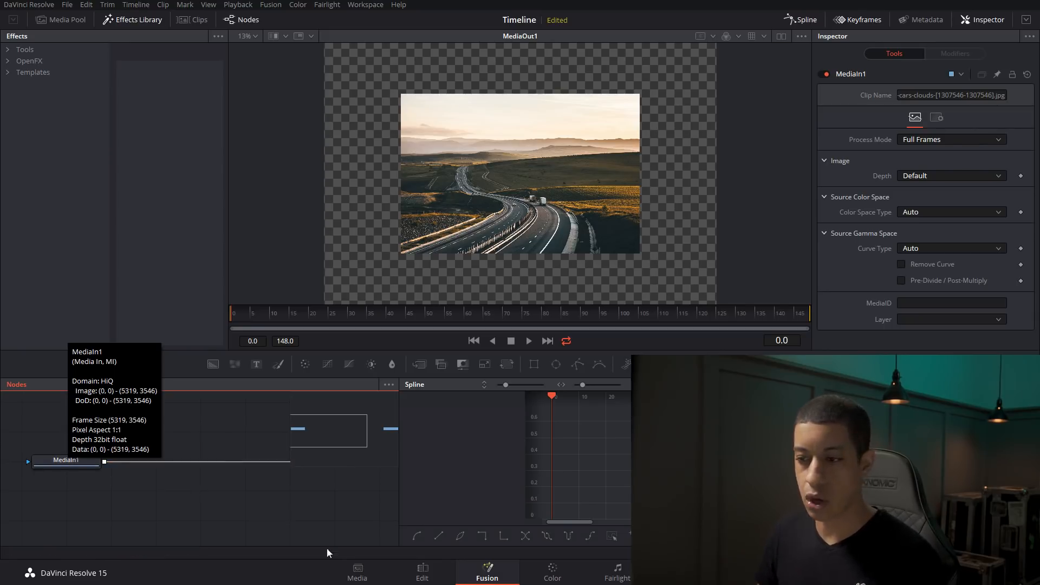
Step: Back on the Edit page, extend the asphalt-cars image on V2 so it ends together with C0027
click(422, 570)
click(461, 389)
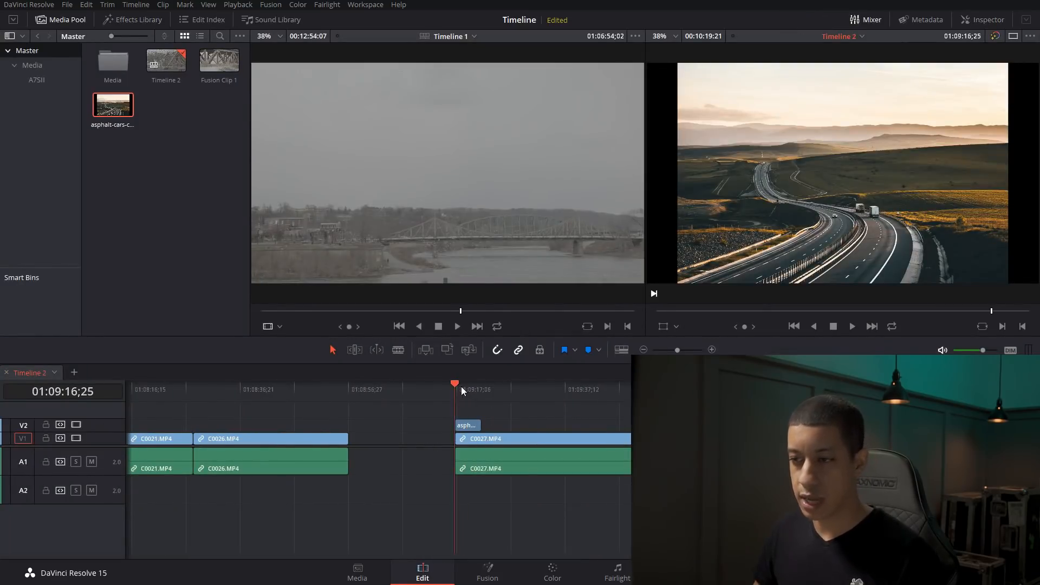
drag(480, 426, 792, 438)
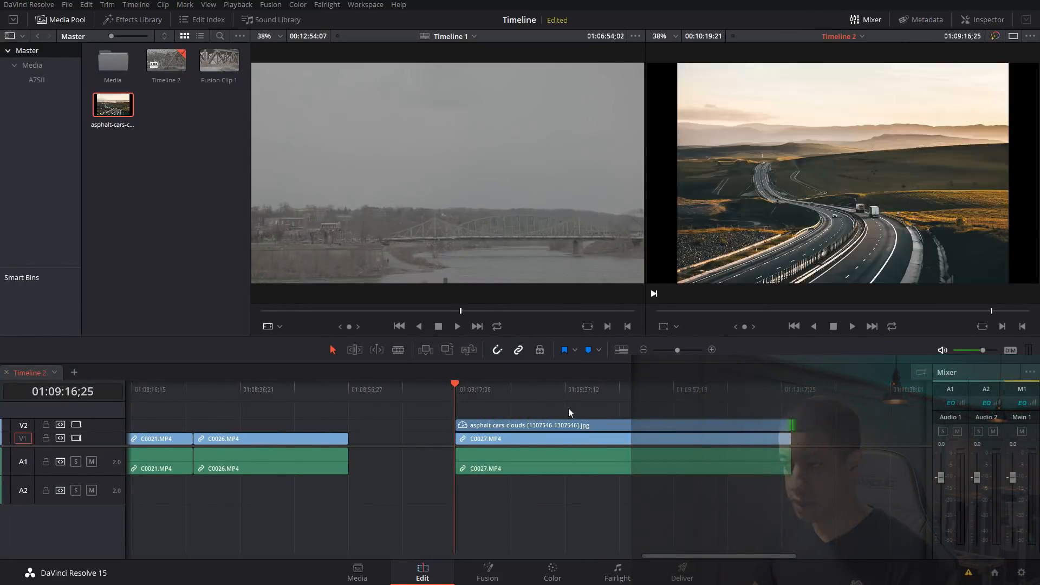
Step: Combine the asphalt-cars image and C0027 into a new Fusion clip and inspect its MediaIn2 node on the Fusion page
drag(576, 414, 536, 445)
right_click(545, 439)
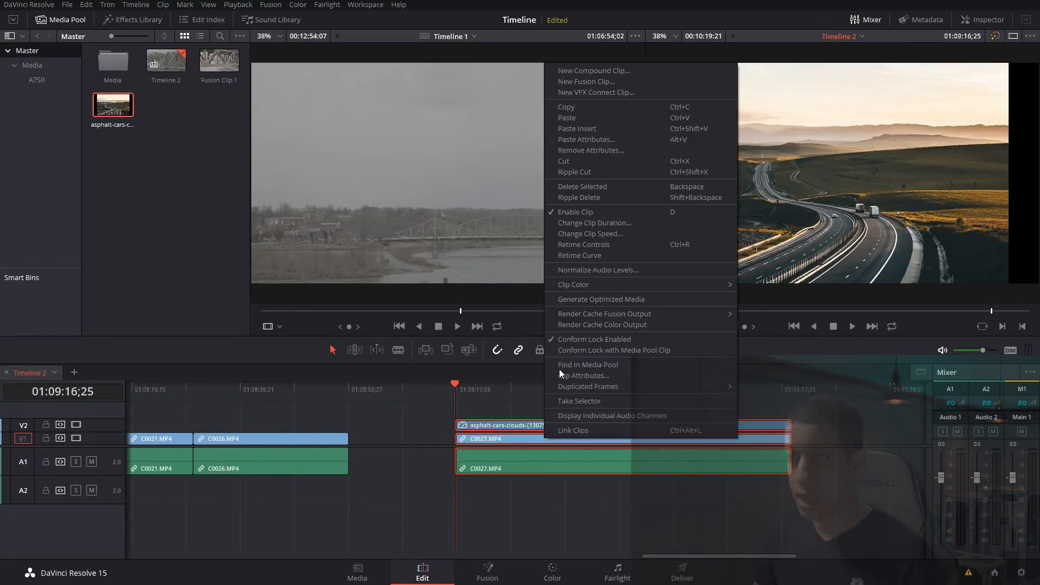
click(620, 81)
click(498, 569)
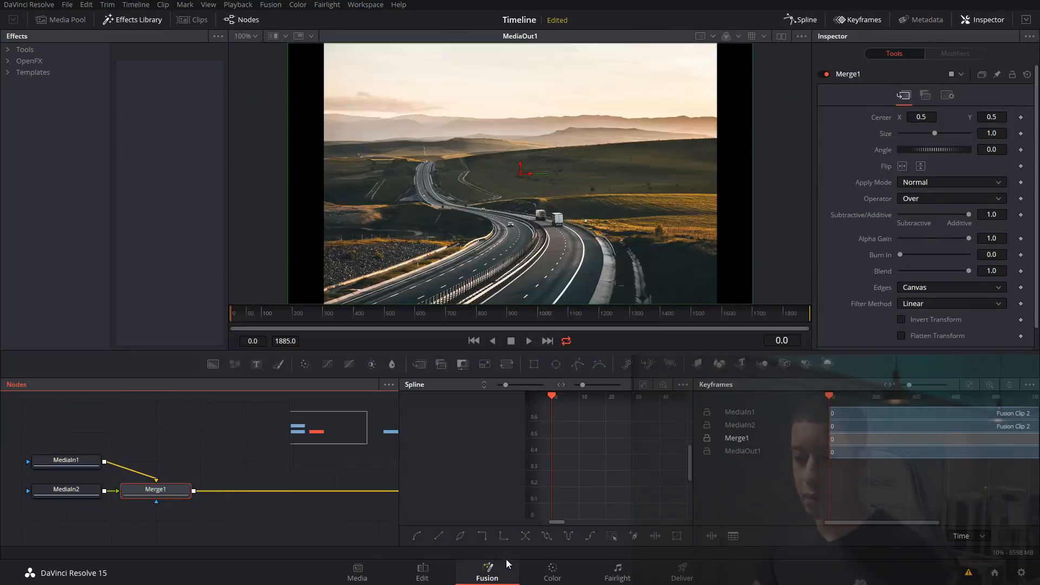
click(198, 512)
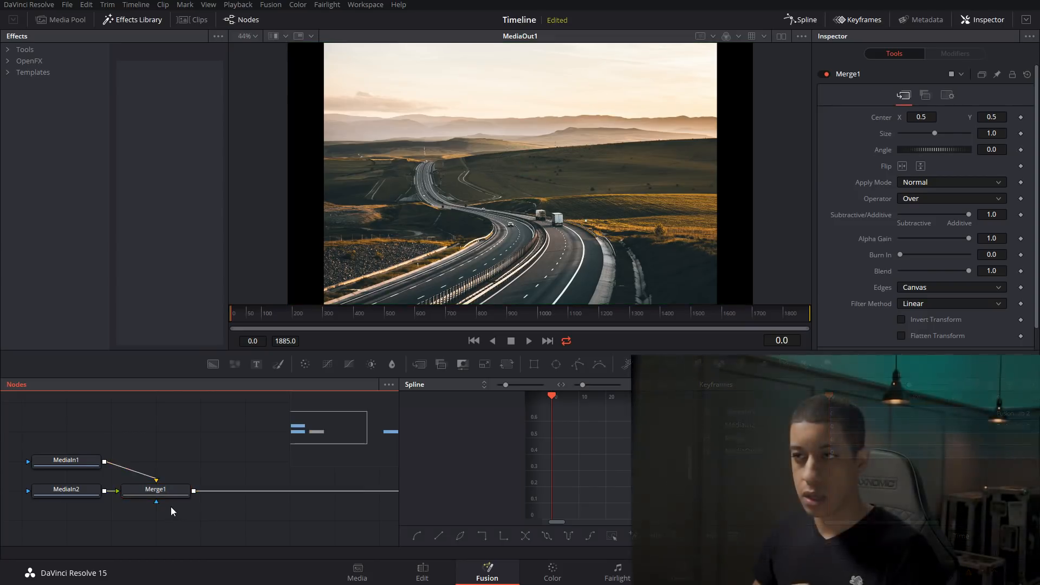
click(80, 488)
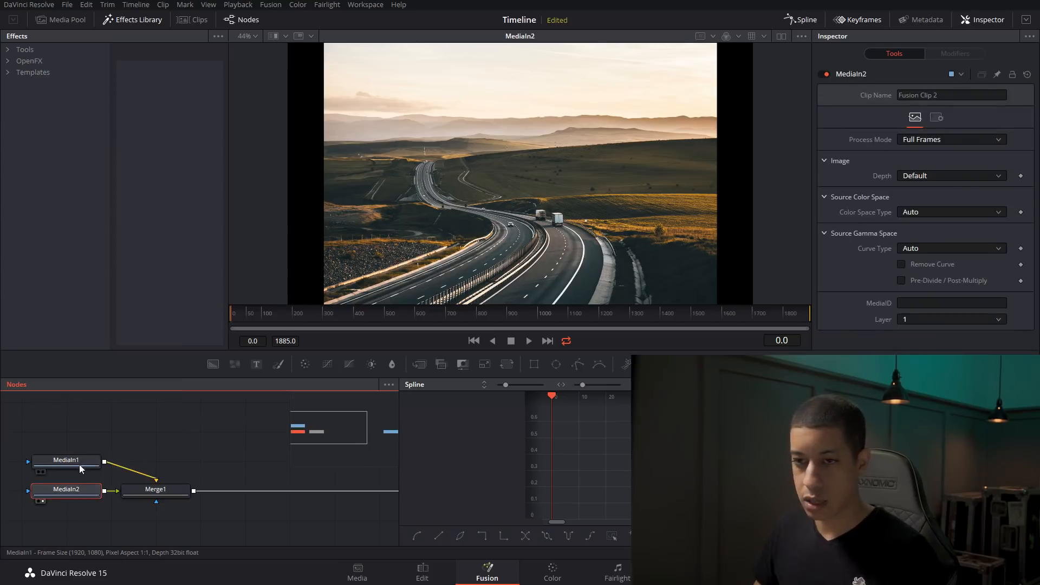
Step: View MediaIn1 and MediaIn2 separately in the viewer and check the frame size of MediaIn2
click(79, 464)
key(1)
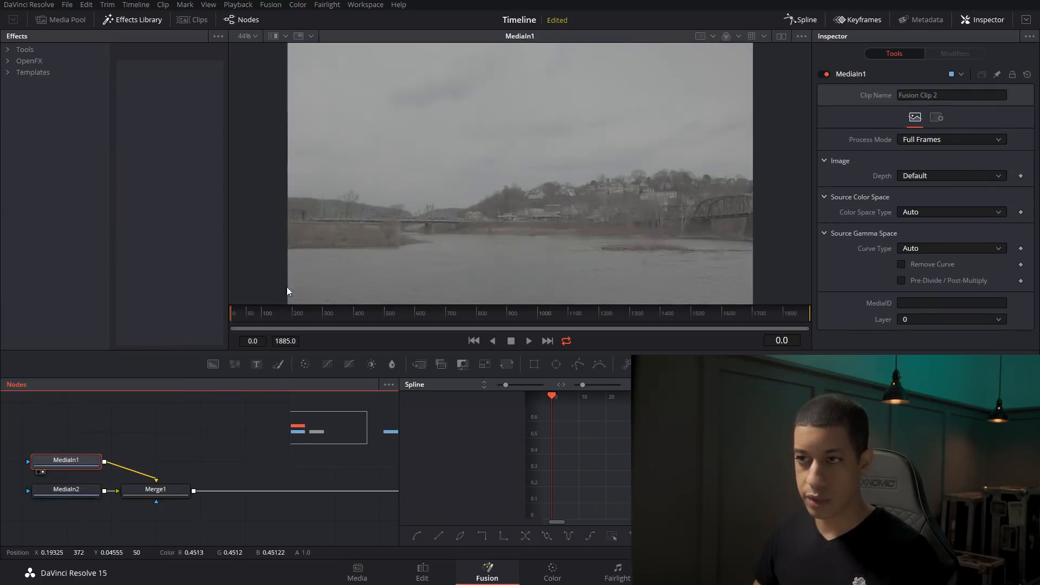
click(80, 492)
key(1)
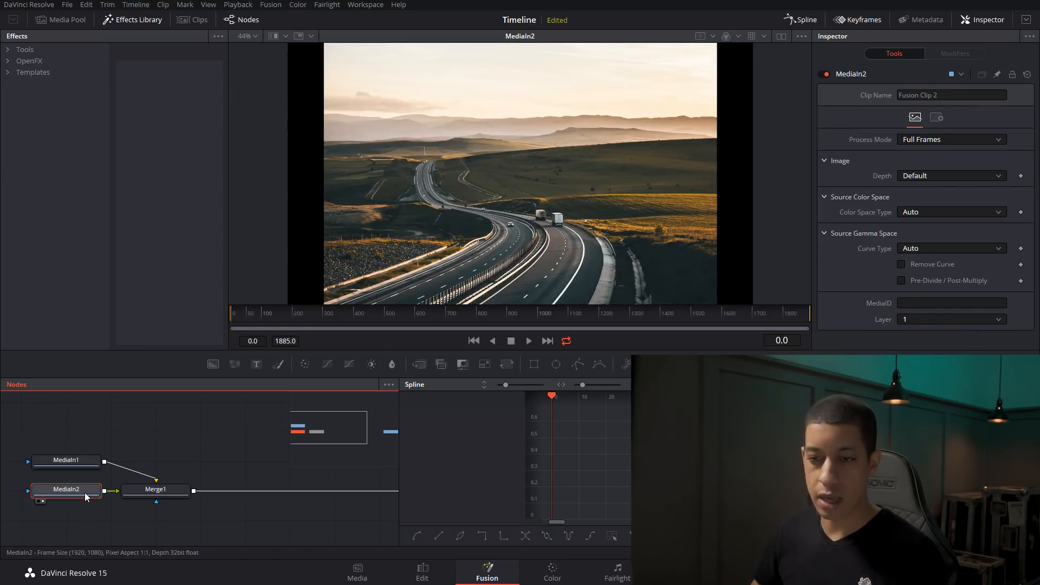
mouse_move(85, 492)
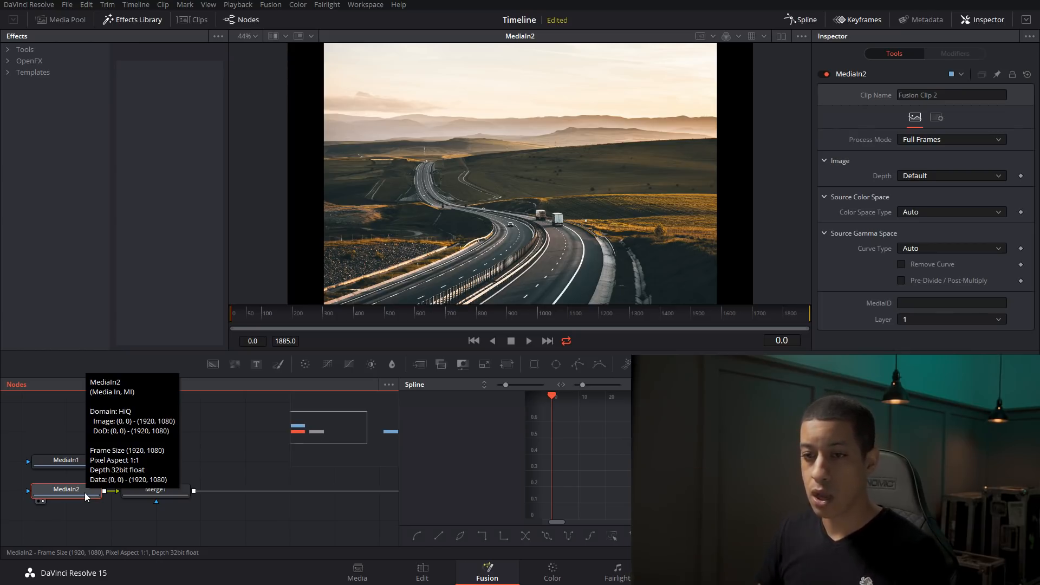
Step: Insert a Transform node between MediaIn2 and Merge1, set its size to 2.08, and view the enlarged image
drag(148, 492, 193, 492)
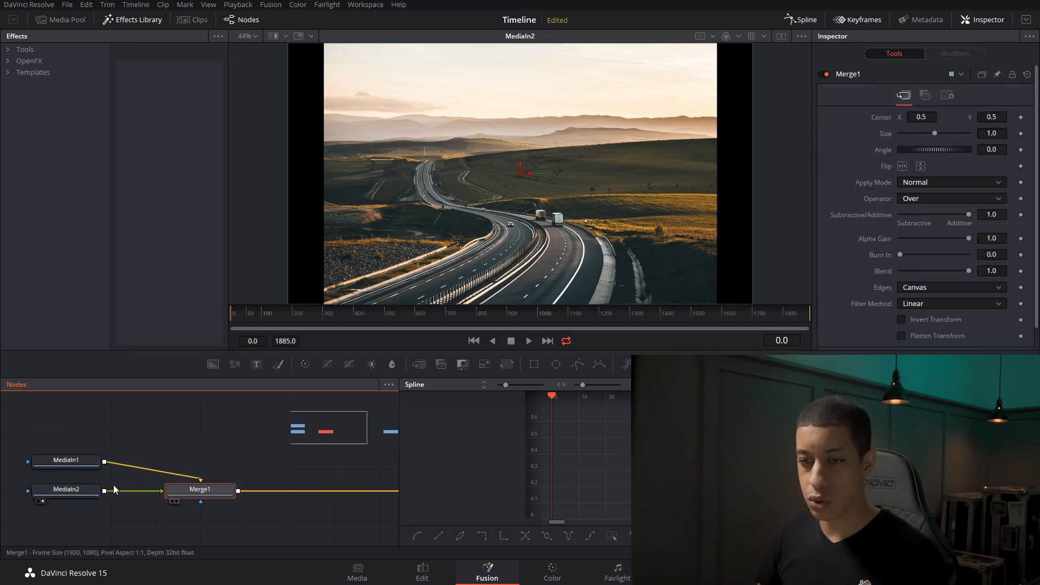
click(74, 492)
key(shift+space)
text(media)
text(tran)
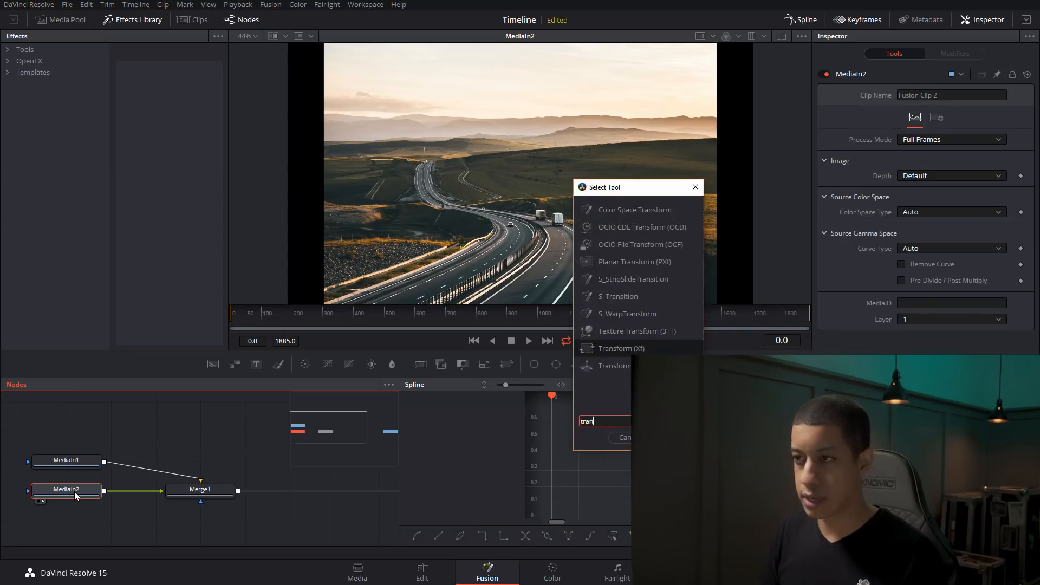
key(Return)
drag(933, 169, 947, 169)
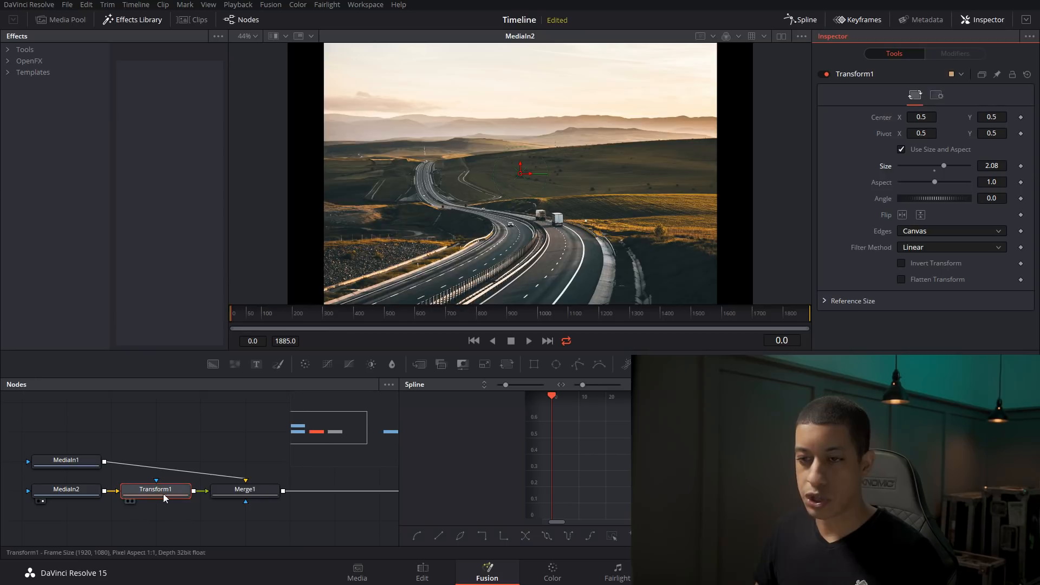
click(168, 494)
key(1)
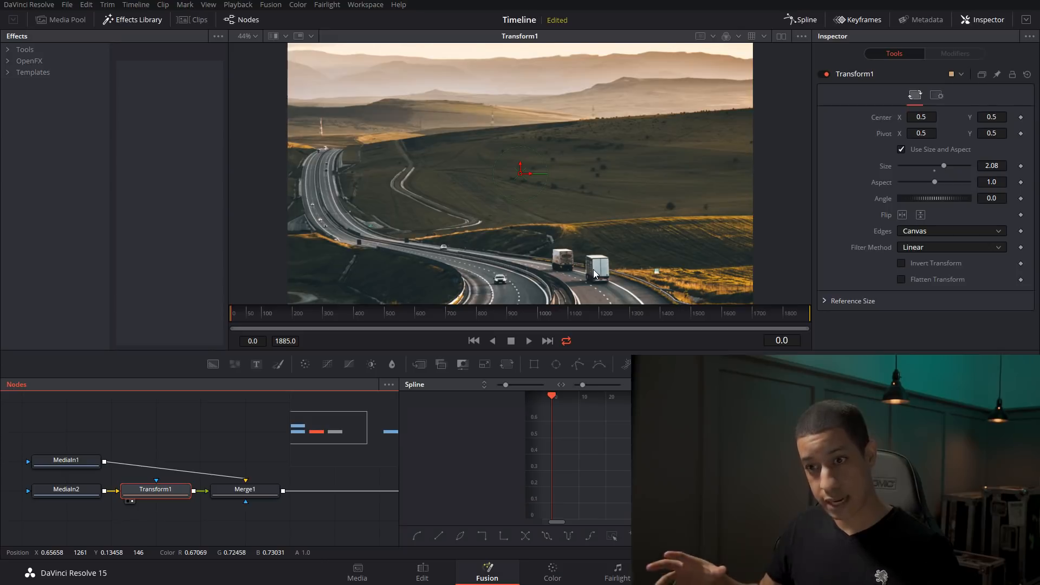
Step: Return to the Edit page, undo the creation of the Fusion clip, and remove the asphalt-cars image from V2
click(423, 570)
key(ctrl+z)
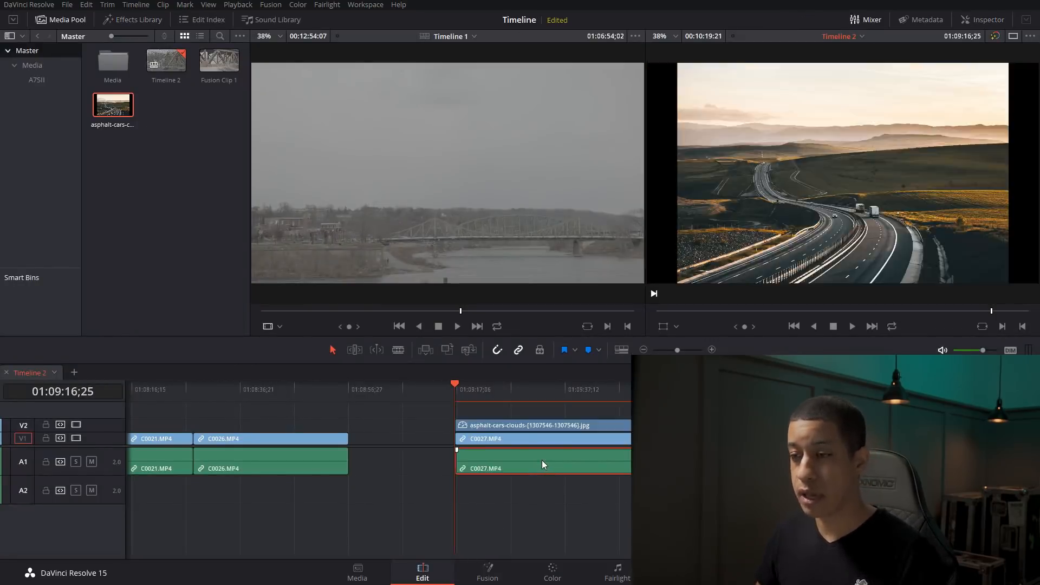
double_click(578, 425)
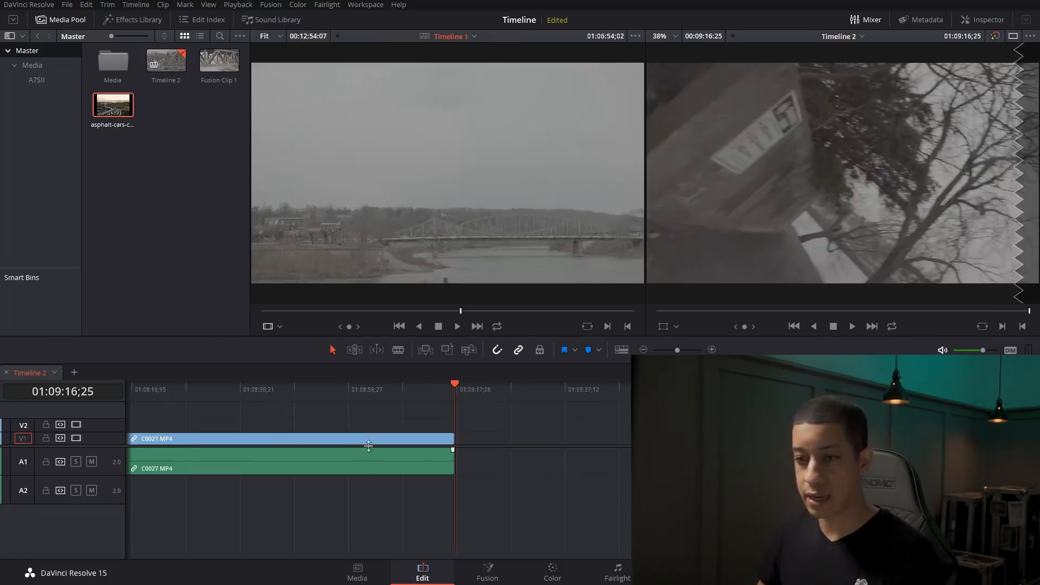
Step: Shift C0027 later on the timeline, place the playhead at 01:08:46;26, and open the clip on the Fusion page
drag(365, 442, 507, 453)
click(396, 398)
drag(398, 399, 293, 398)
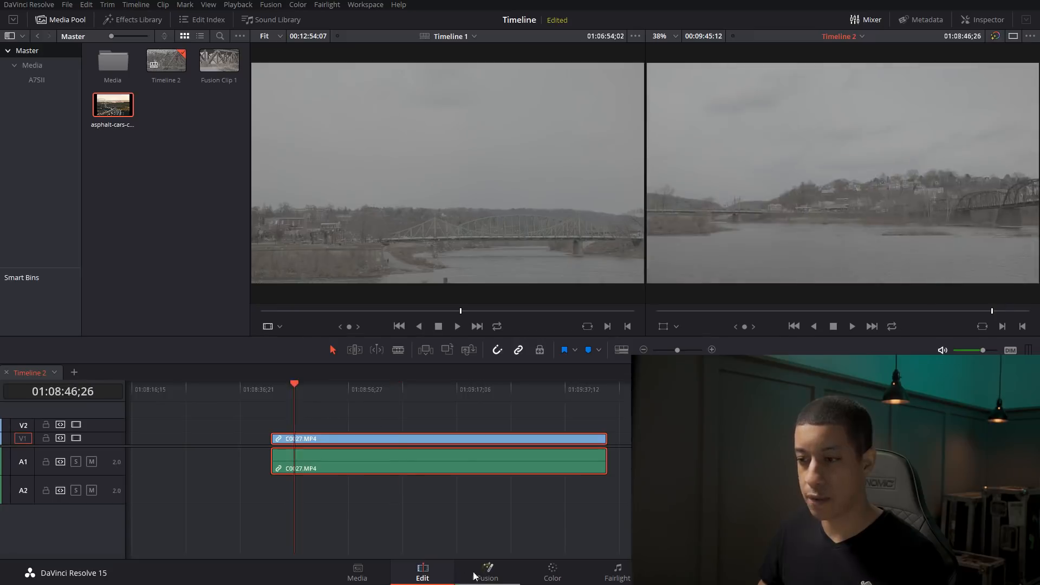
click(487, 573)
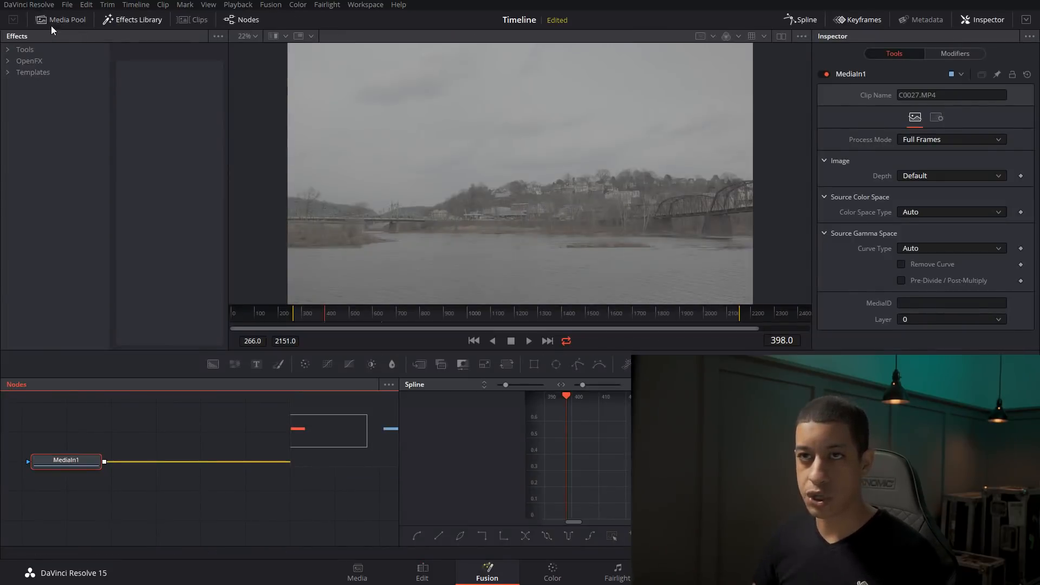
Step: Bring the asphalt-cars image from the media pool into the node graph and merge it over MediaIn1
click(65, 20)
drag(187, 110, 111, 429)
drag(181, 443, 244, 470)
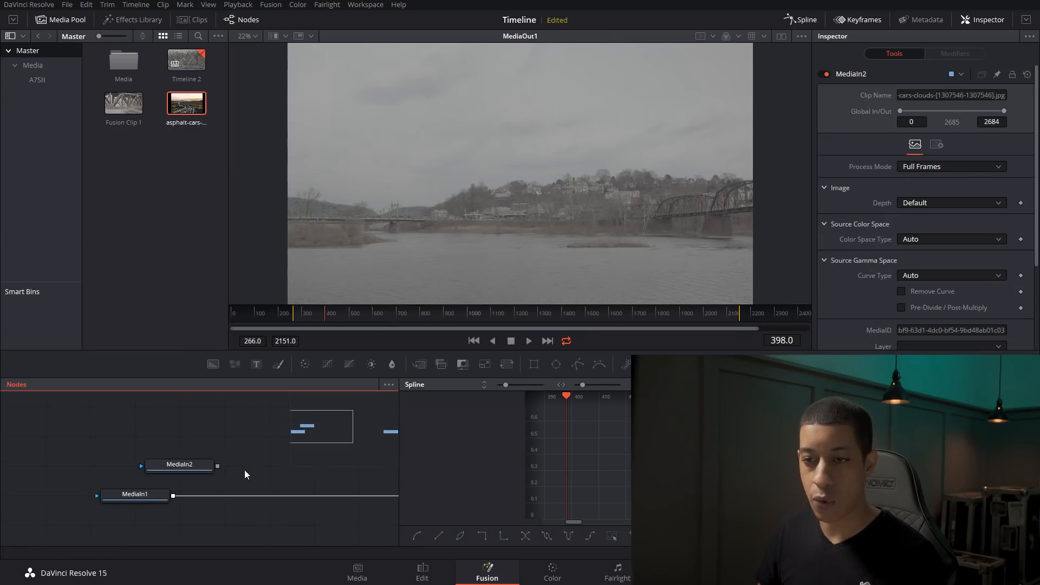
click(180, 468)
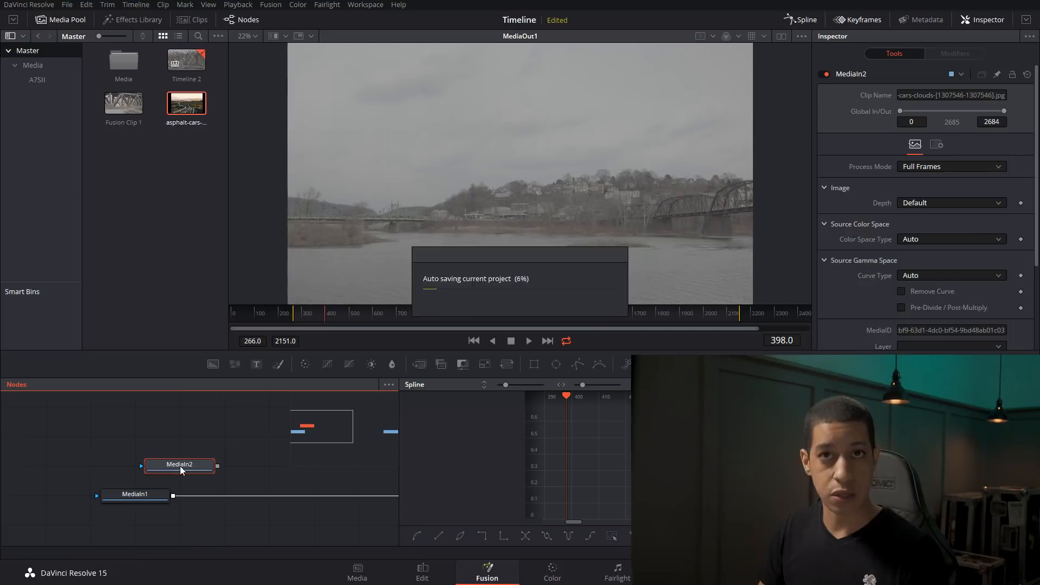
drag(180, 467, 155, 438)
drag(219, 456, 203, 493)
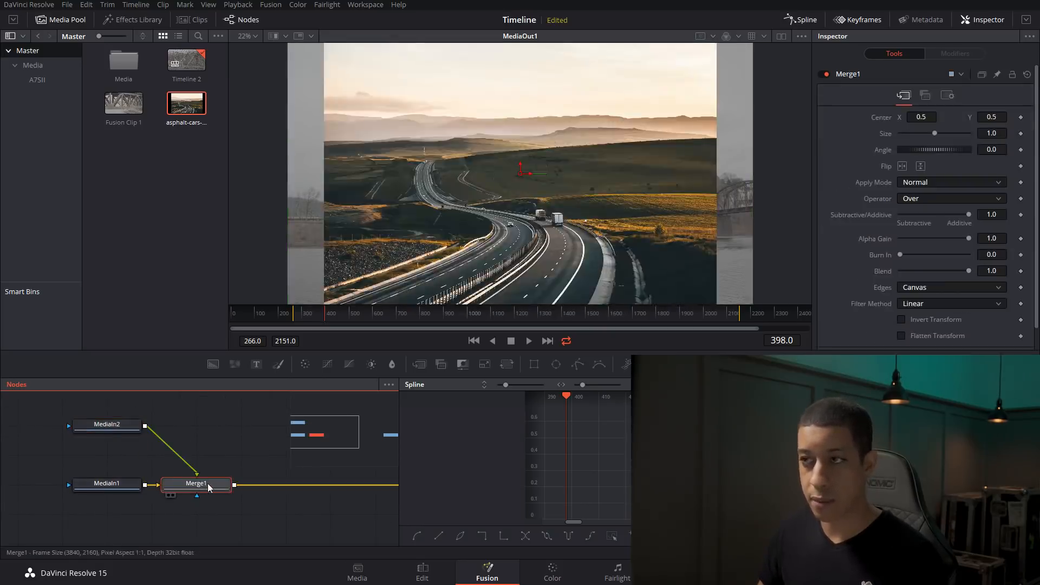
Step: Add a Transform after MediaIn2 with size 3.16 and center about 0.454, 0.643, and return to the Edit page
click(111, 425)
key(shift+space)
text(transform)
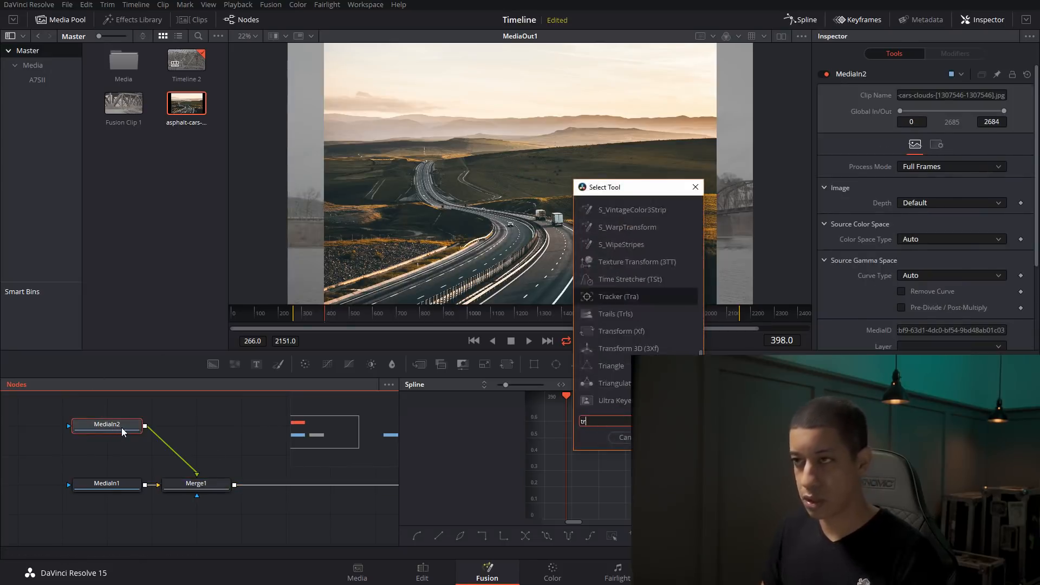
key(Return)
drag(934, 166, 956, 172)
drag(519, 172, 490, 115)
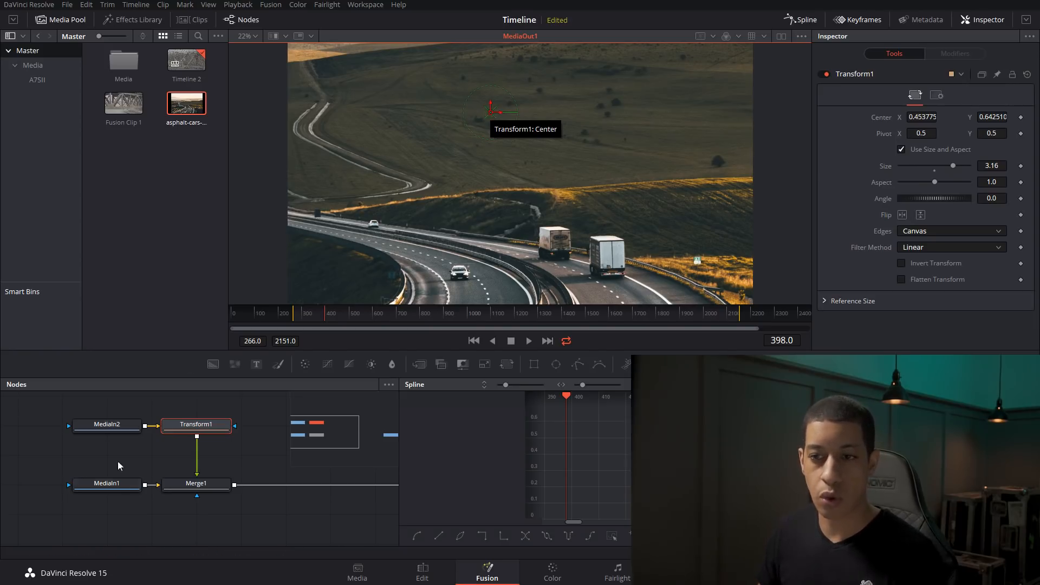
click(120, 490)
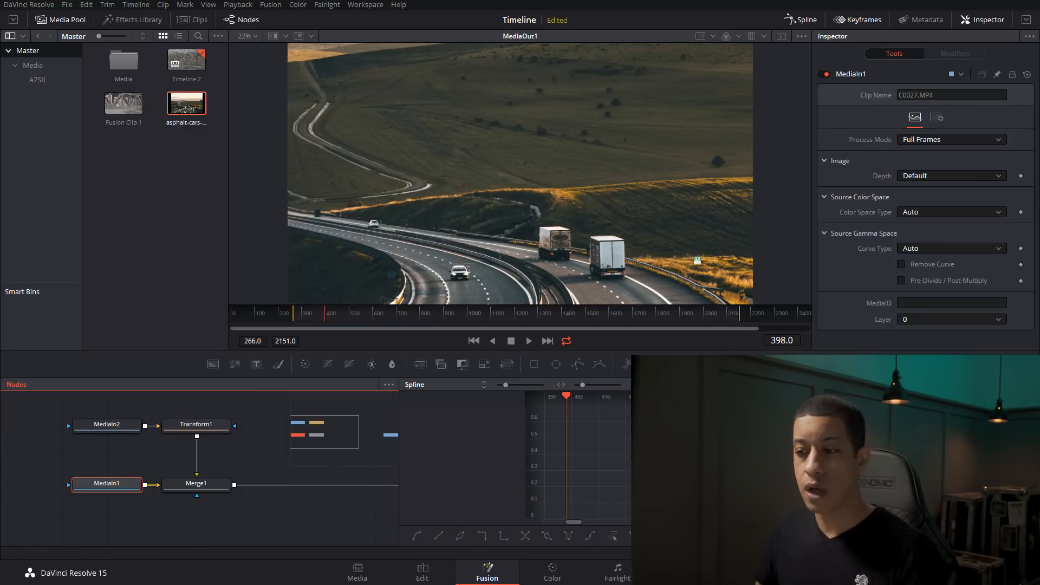
click(423, 574)
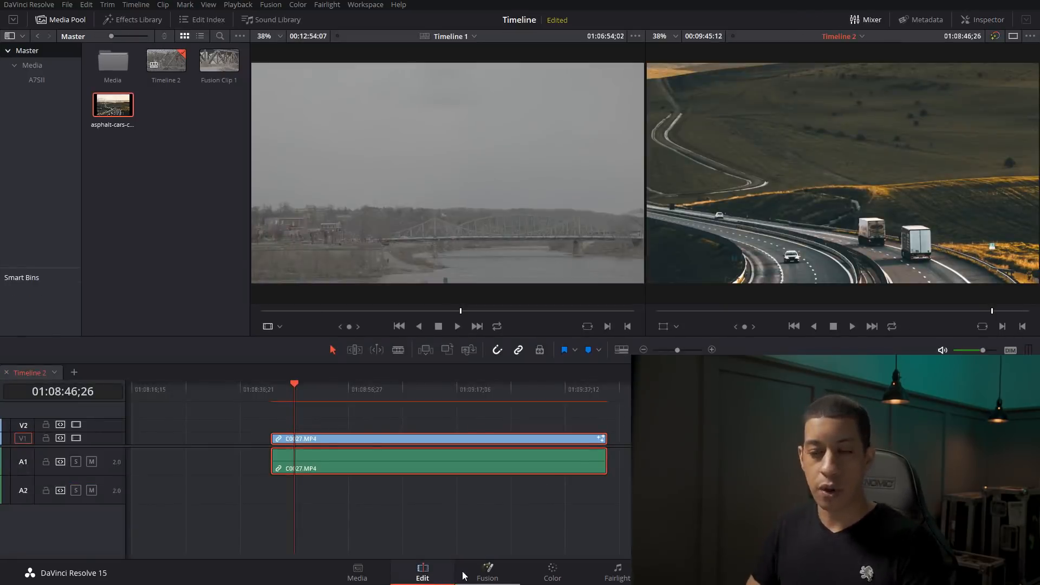